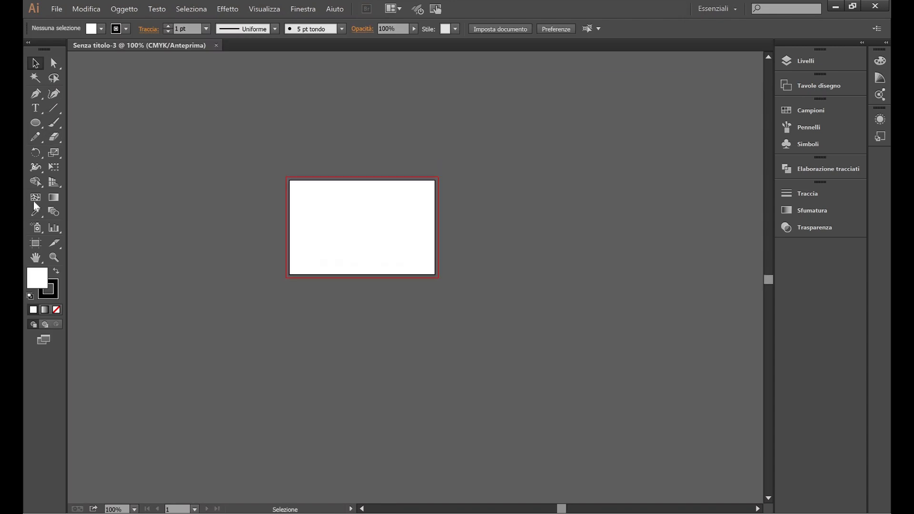
Step: Draw a 220 mm circle with the Ellipse tool and set its fill to None
key("l")
left_click(147, 143)
left_click(68, 83)
left_click(87, 29)
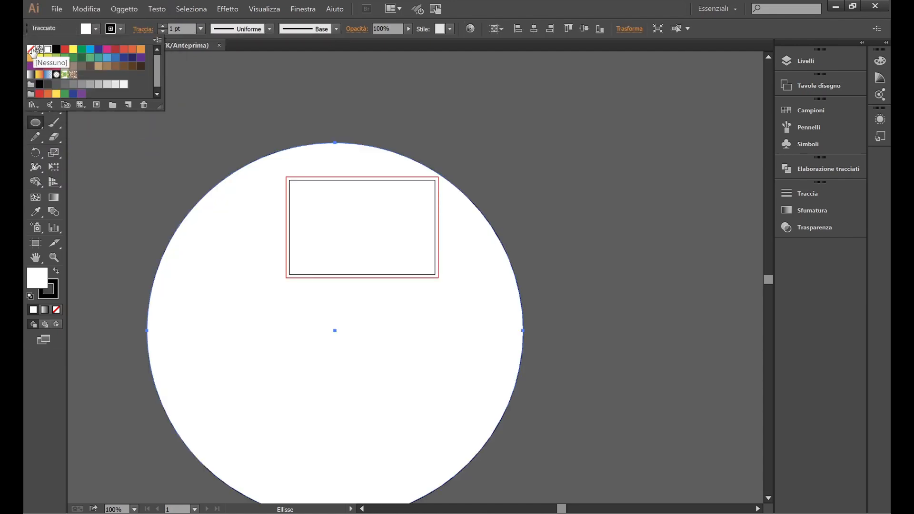
left_click(32, 49)
key("Escape")
Step: Centre the large circle over the card and move it straight up above it
key("v")
left_click_drag(574, 182, 459, 279)
left_click_drag(506, 250, 532, 145)
scroll(524, 235, "up", 2)
left_click_drag(525, 362, 532, 212)
left_click(516, 289)
left_click(498, 253)
Step: Alt-drag a copy, resize it to 180 mm wide, and lower it toward the card bottom
left_click_drag(498, 253, 494, 239)
left_click(630, 29)
double_click(590, 48)
type("180")
key("Return")
left_click_drag(483, 201, 476, 244)
scroll(395, 325, "up", 1)
key("Down")
key("Down")
key("Down")
key("Down")
key("Down")
key("Down")
key("Down")
key("Down")
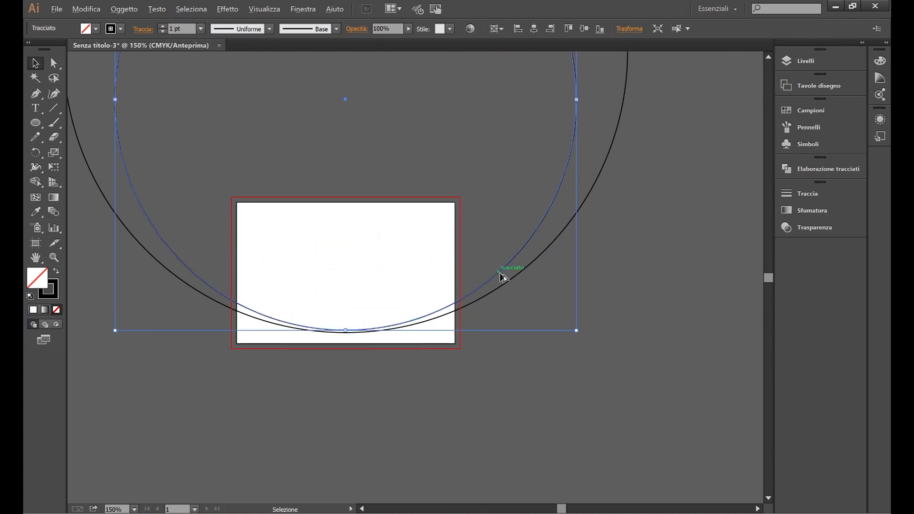
Step: Alt-drag another copy, resize it to 120 mm wide, align it to the card bottom, and select all three circles
left_click_drag(504, 278, 502, 267, "alt")
left_click(630, 28)
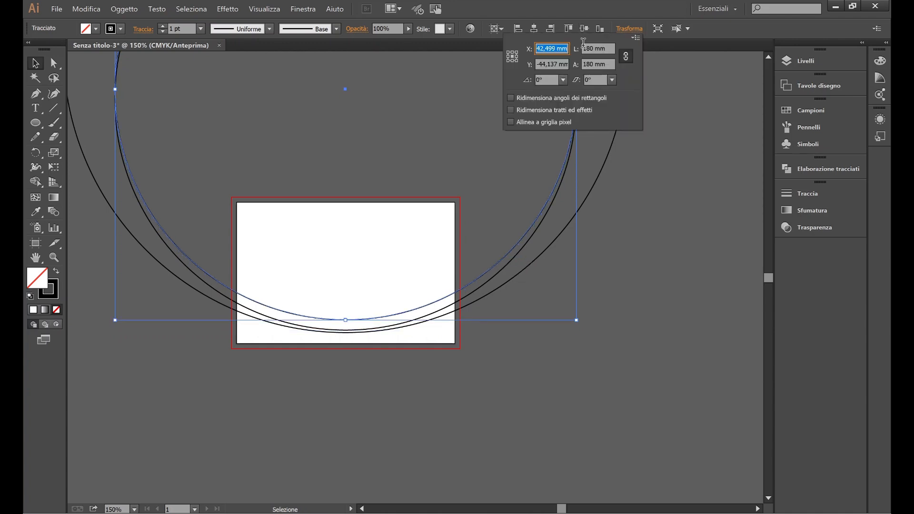
double_click(590, 47)
type("120")
key("Return")
left_click_drag(476, 171, 460, 257, "shift")
left_click(425, 390)
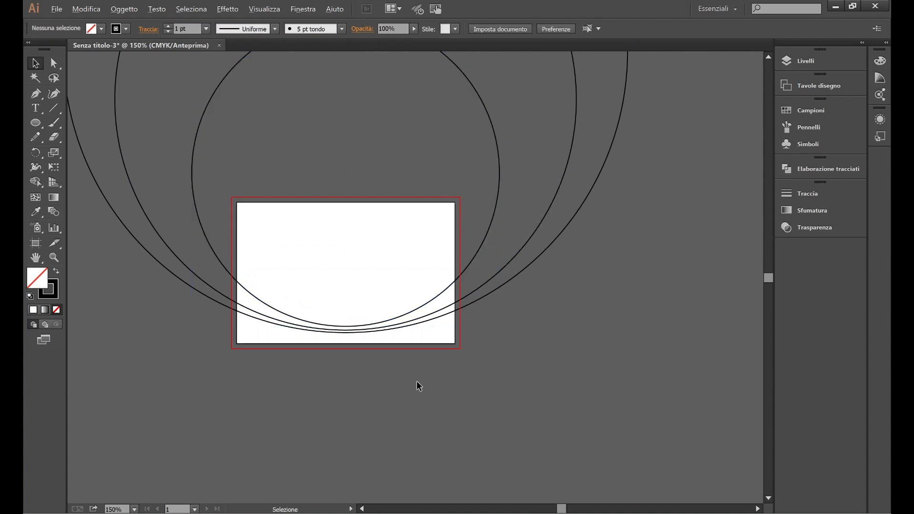
scroll(416, 380, "down", 2)
key("ctrl+a")
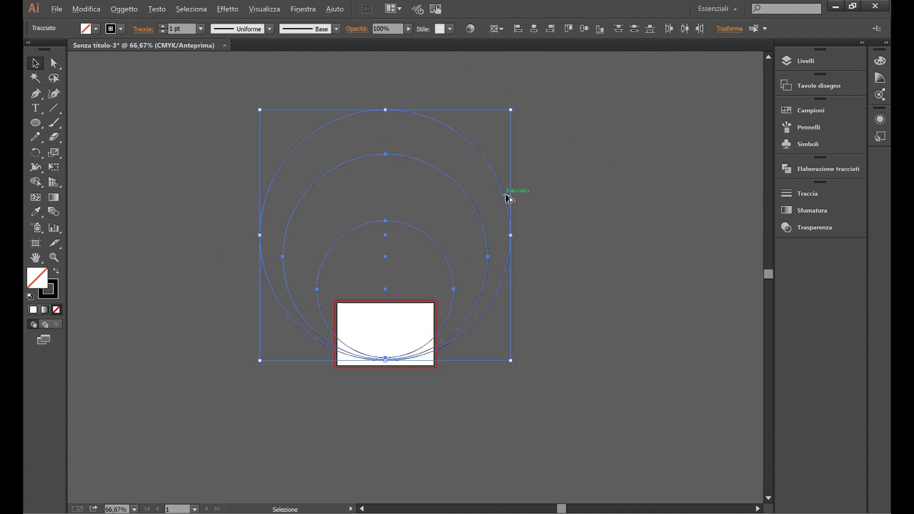
Step: Alt-drag a spare copy of the three circles off to the left
left_click(576, 312)
key("ctrl+a")
left_click_drag(507, 269, 186, 293)
left_click(502, 381)
scroll(438, 341, "up", 1)
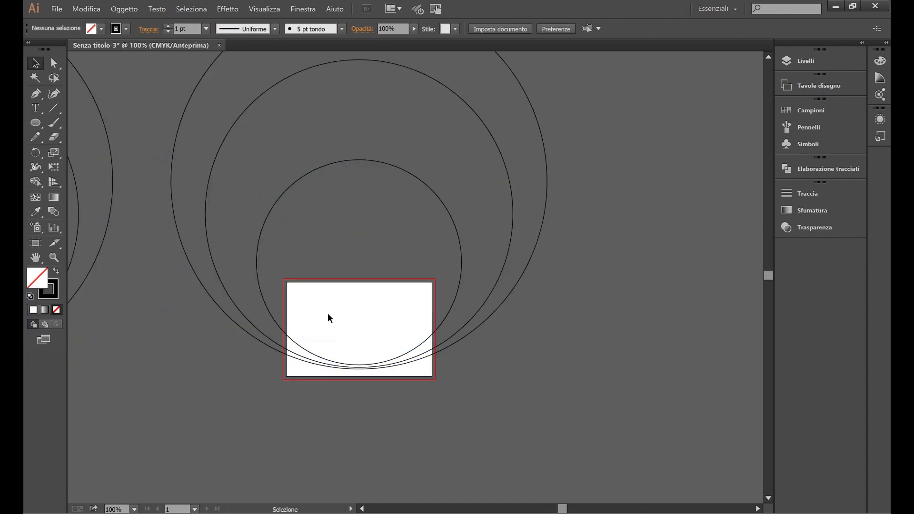
Step: Draw a rectangle matching the card and divide it with the circles using Elaborazione tracciati
left_click_drag(36, 122, 98, 123)
left_click_drag(283, 279, 434, 379)
key("v")
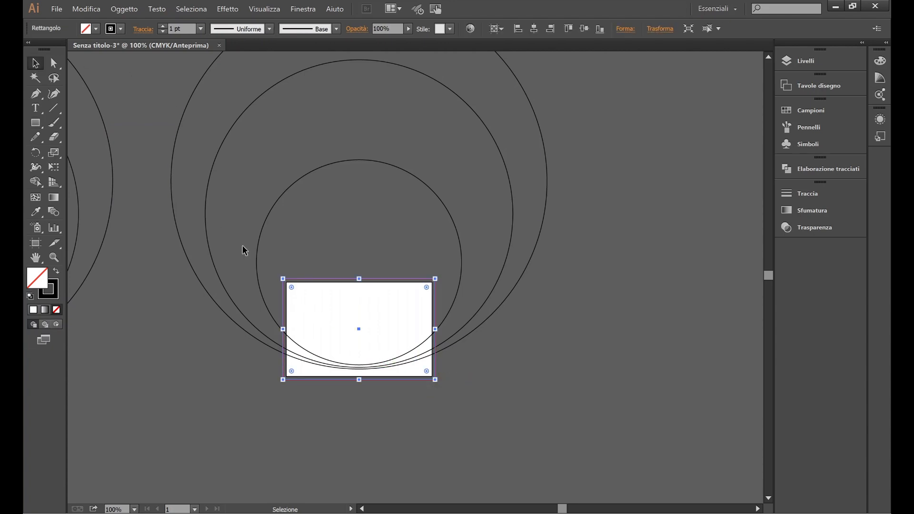
left_click(534, 482)
left_click_drag(248, 243, 249, 244)
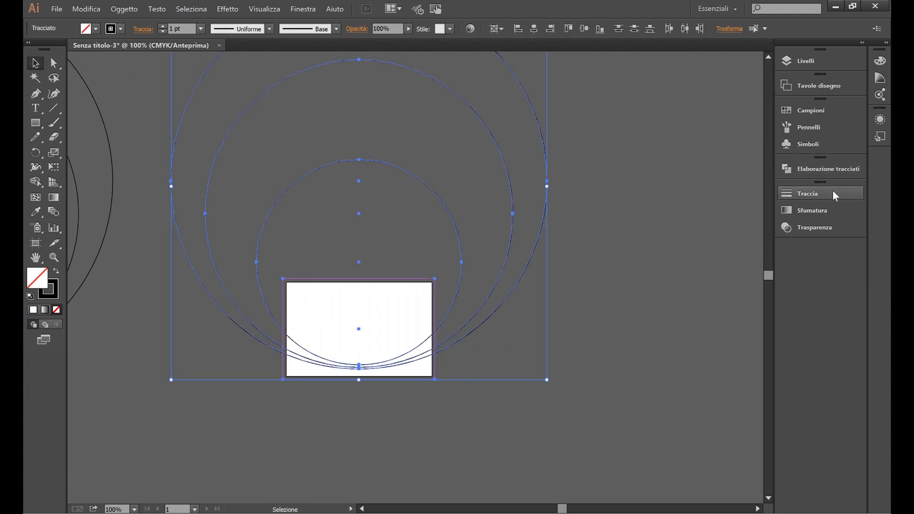
left_click(818, 169)
Step: Delete the arc pieces outside the card and draw a small square left of the card
left_click(54, 63)
left_click_drag(584, 168, 389, 220)
key("Delete")
key("Delete")
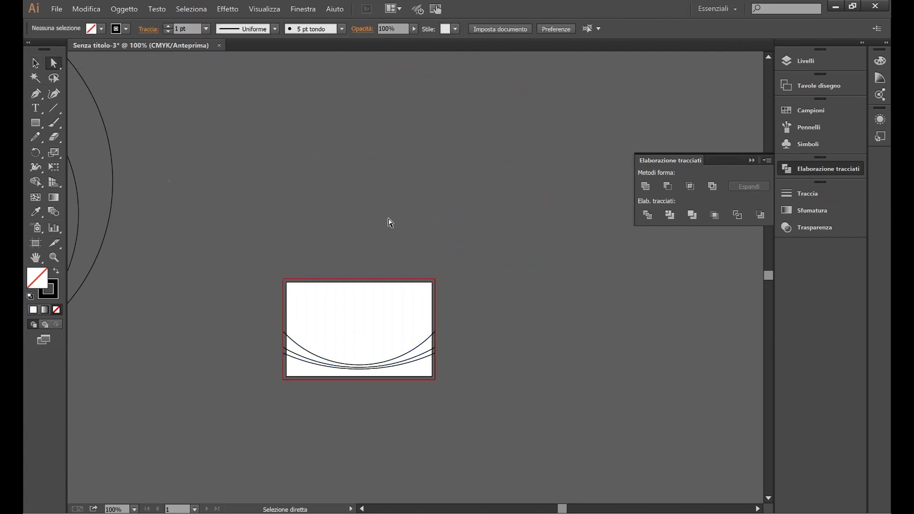
scroll(334, 294, "up", 1)
scroll(321, 327, "down", 2)
scroll(358, 326, "left", 2)
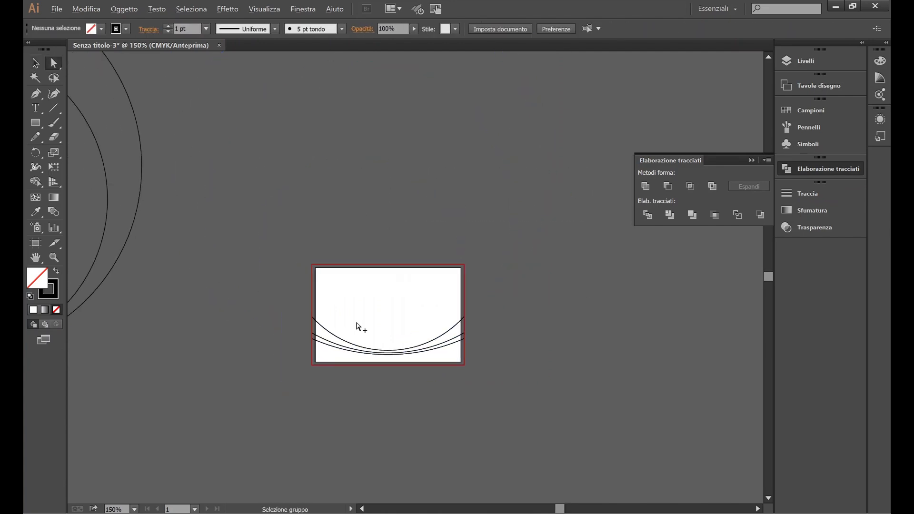
scroll(359, 326, "up", 1)
left_click(36, 63)
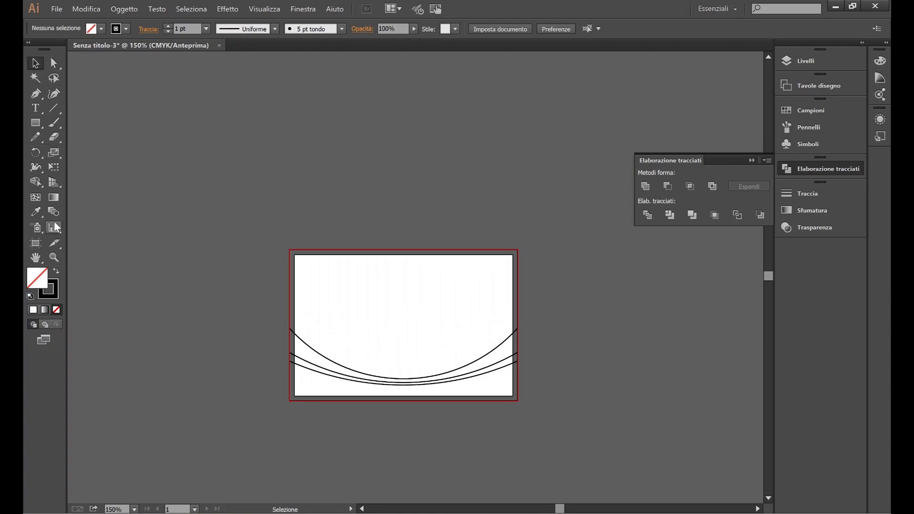
left_click_drag(159, 246, 204, 292)
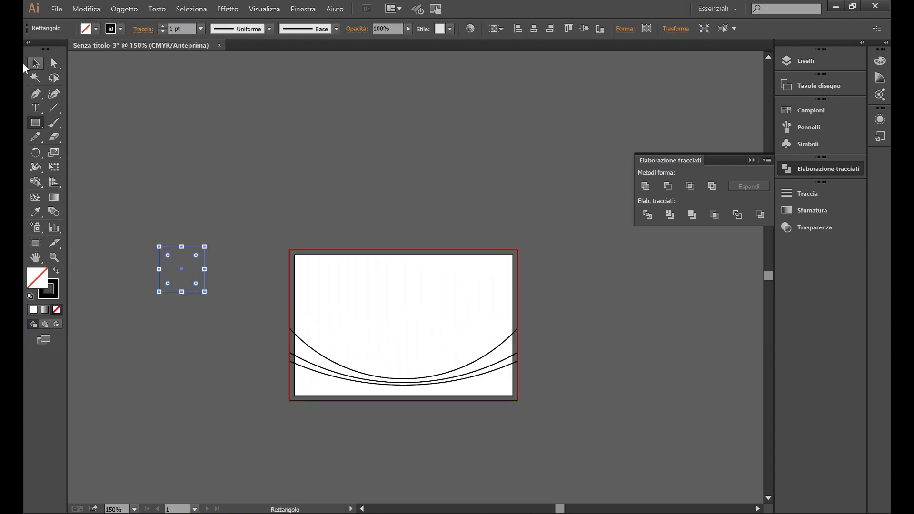
Step: Give the helper square a linear gradient fill and no stroke
left_click(37, 63)
left_click(121, 29)
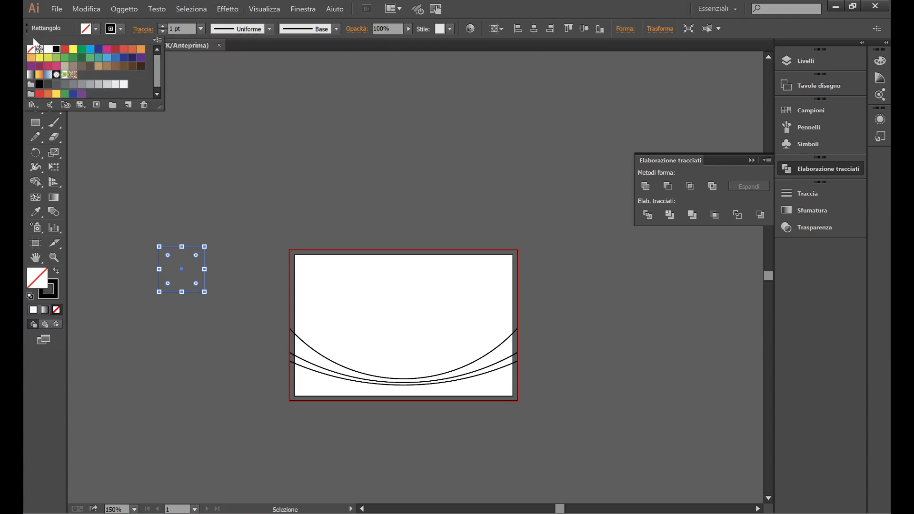
left_click(812, 210)
left_click(647, 204)
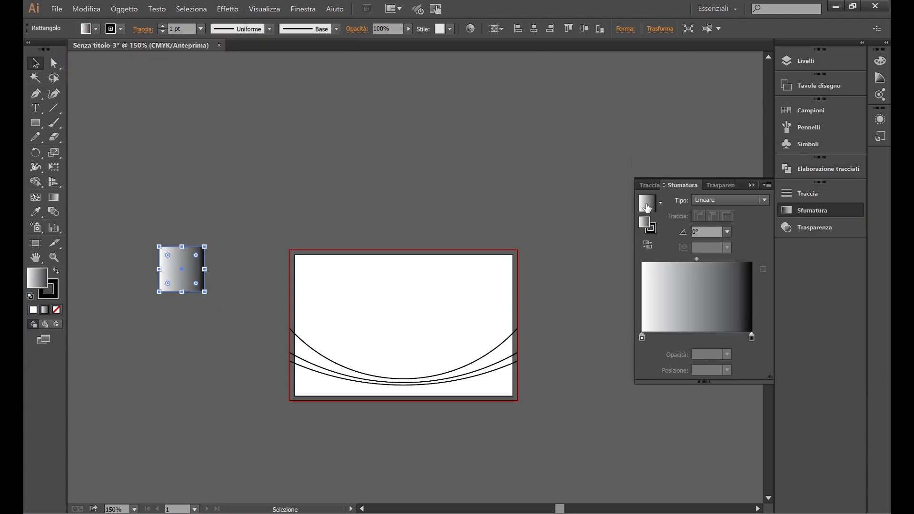
left_click(120, 29)
left_click(30, 50)
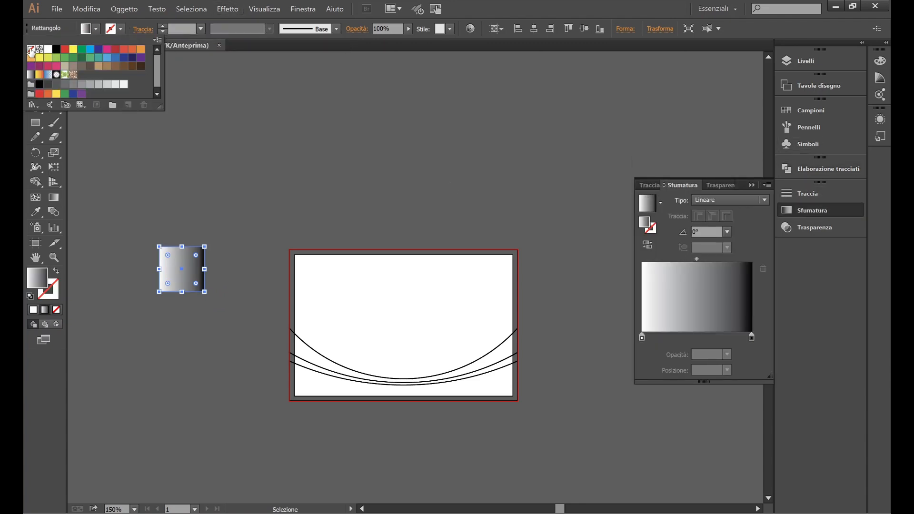
Step: Set the gradient stops to light green on the left and darker green on the right
double_click(642, 337)
left_click(738, 375)
left_click(752, 337)
double_click(752, 338)
left_click(620, 383)
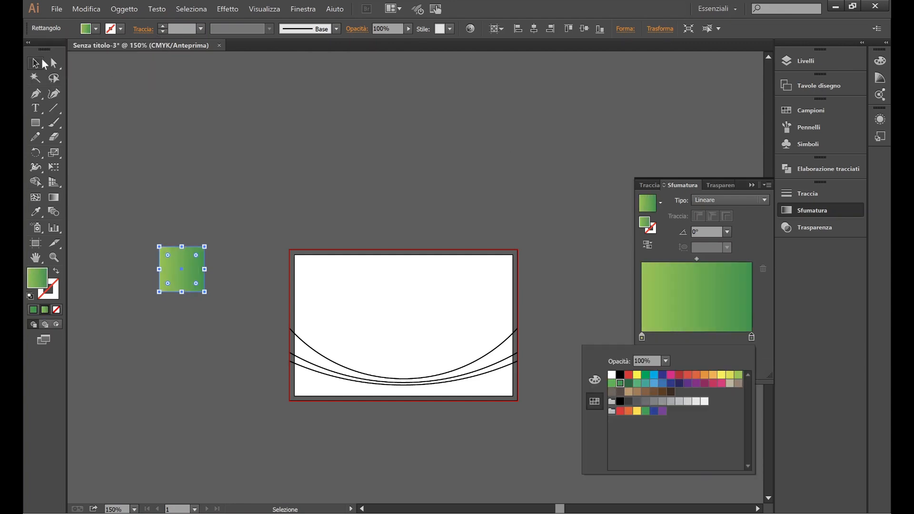
left_click(293, 172)
left_click(189, 159)
Step: Apply the square's green gradient to the three curved bands with the Eyedropper
left_click(52, 64)
left_click(290, 347)
left_click(290, 357, "shift")
left_click(290, 377, "shift")
left_click(36, 212)
left_click(186, 259)
Step: Set the bands' stroke to None and delete the helper square
left_click(35, 63)
left_click(264, 164)
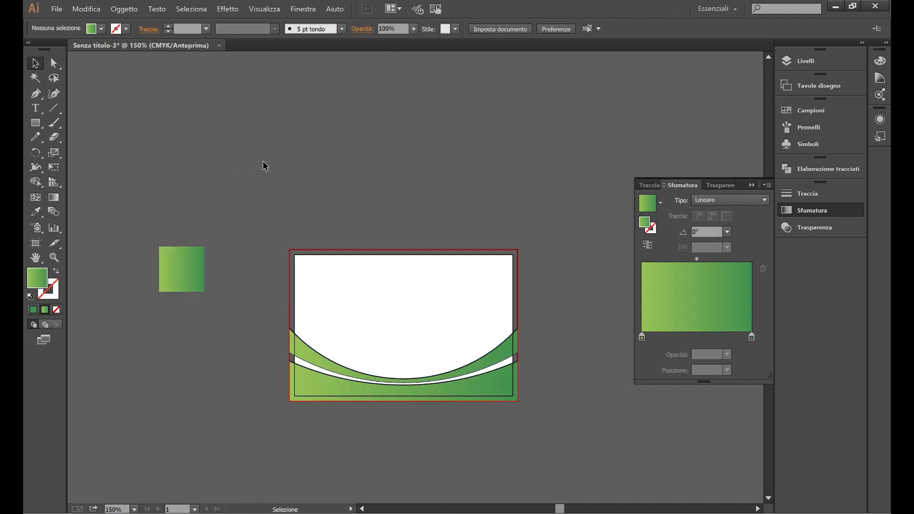
left_click_drag(358, 427, 357, 428)
left_click(126, 29)
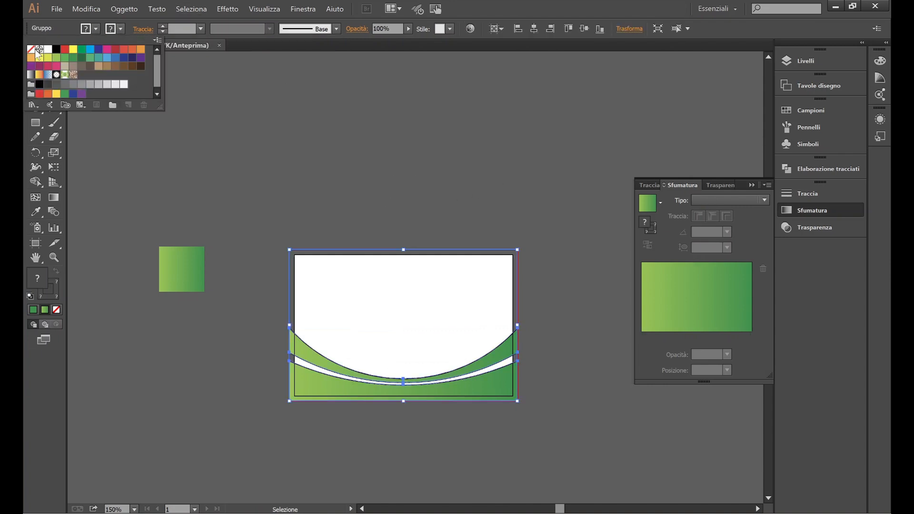
left_click(32, 50)
left_click(276, 138)
left_click_drag(220, 179, 159, 307)
key("Delete")
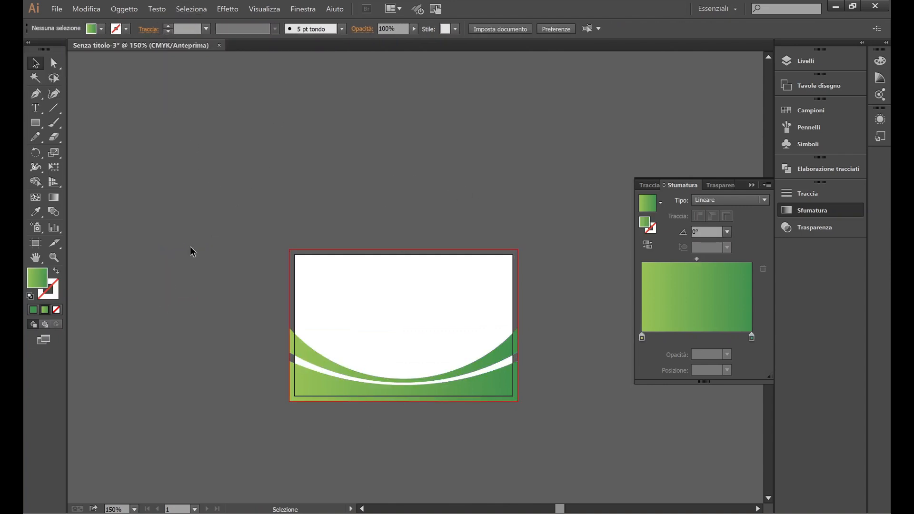
left_click(56, 9)
Step: Place company.svg onto the canvas above the card
left_click(88, 204)
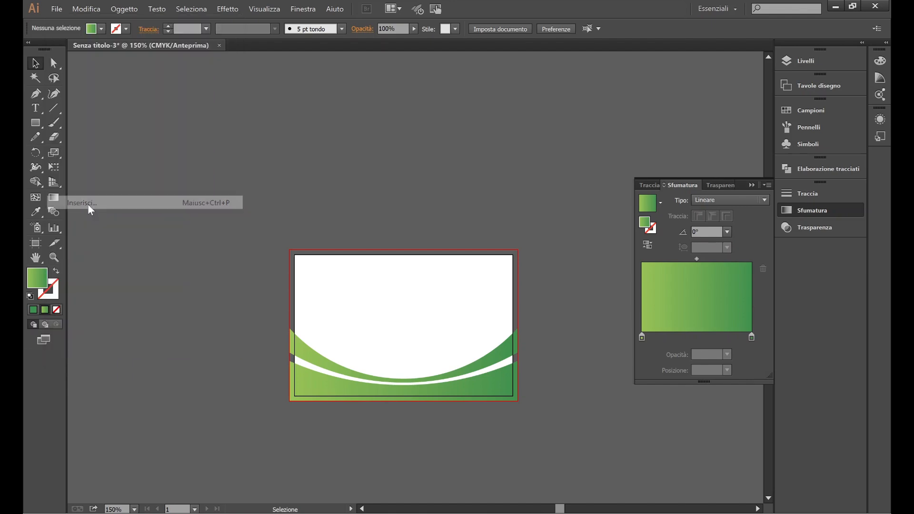
left_click(249, 187)
left_click(672, 359)
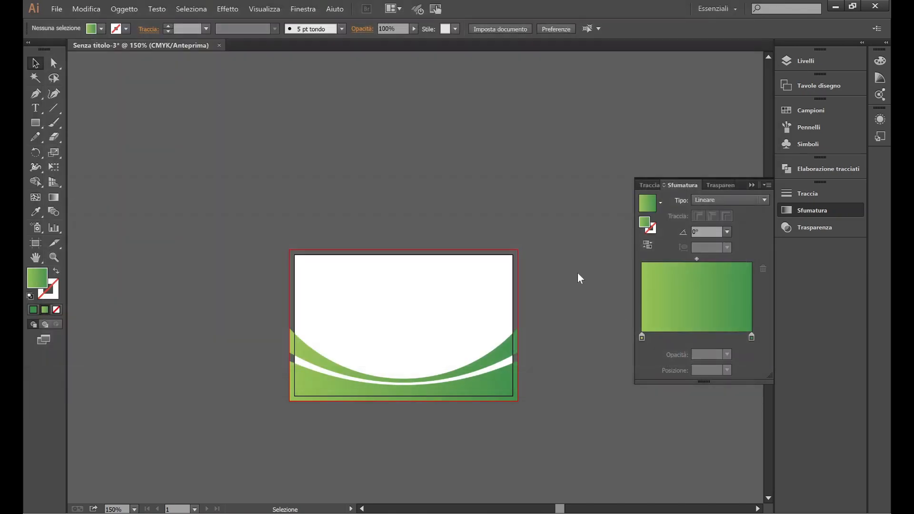
left_click(556, 343)
left_click(354, 111)
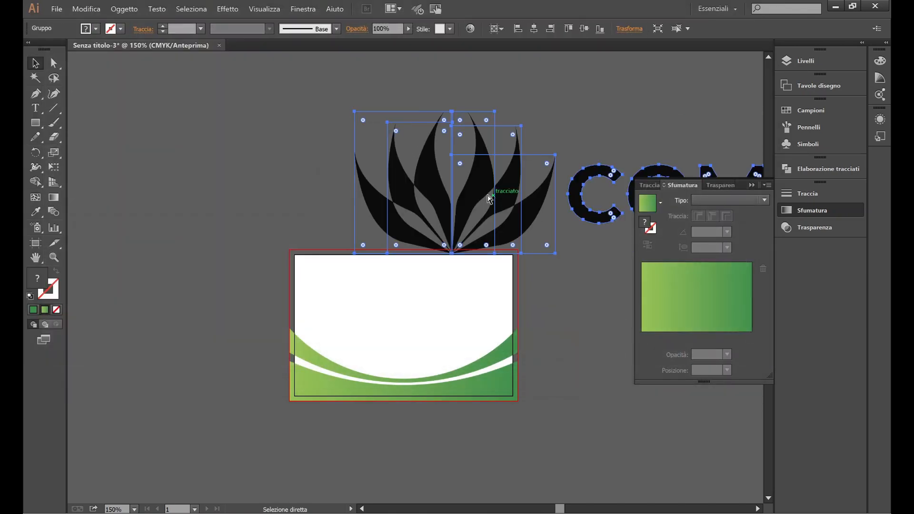
Step: Scale the company logo down proportionally
scroll(427, 189, "right", 1)
scroll(425, 188, "down", 2)
left_click_drag(625, 192, 445, 153)
left_click(310, 145)
scroll(310, 145, "up", 2)
scroll(412, 158, "up", 1)
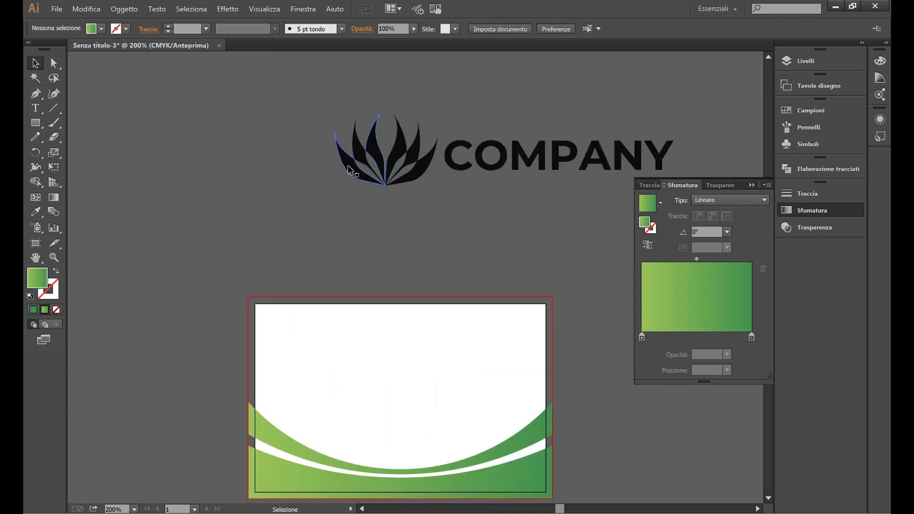
Step: In isolation mode, fill the logo's left leaves with a green swatch
double_click(366, 166)
double_click(349, 169)
left_click(131, 28)
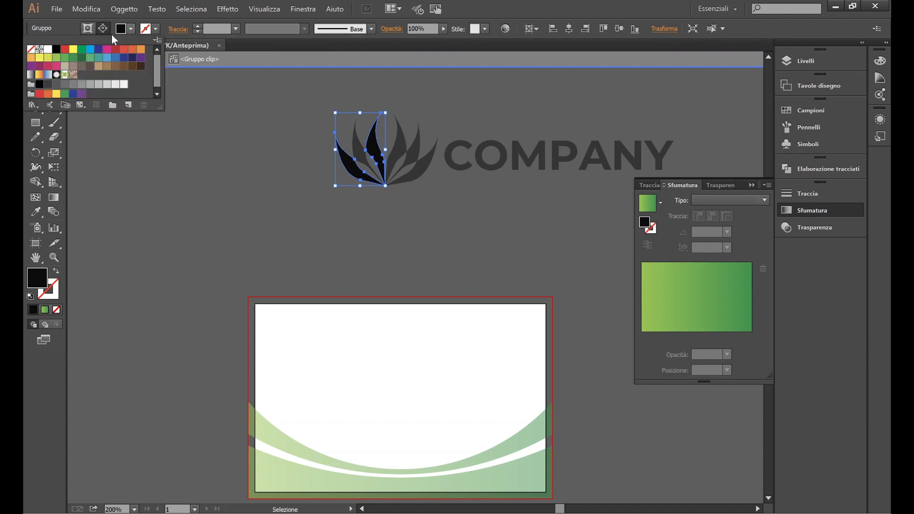
left_click(65, 59)
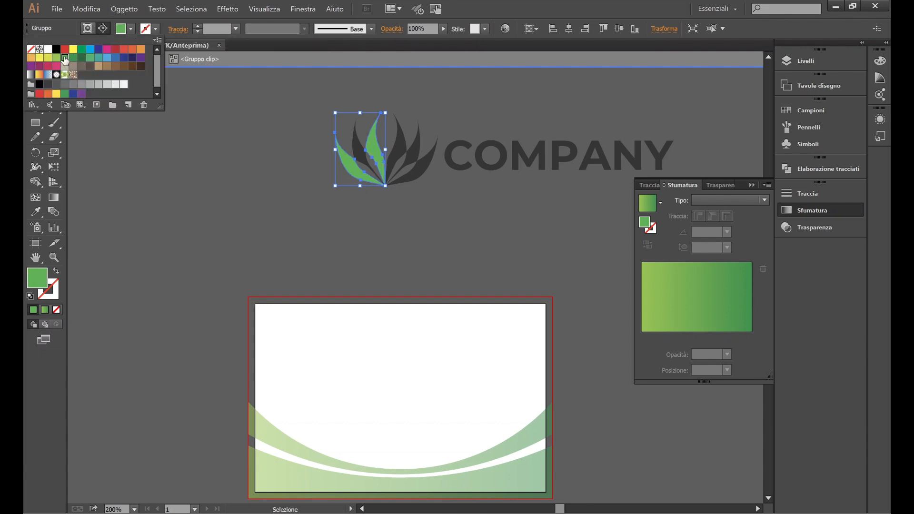
left_click(410, 176)
Step: Recolour the dark leaf green by sampling a green leaf with the Eyedropper
double_click(359, 154)
double_click(360, 154)
left_click(360, 158)
left_click(35, 212)
left_click(348, 152)
key("ctrl+z")
key("v")
double_click(363, 158)
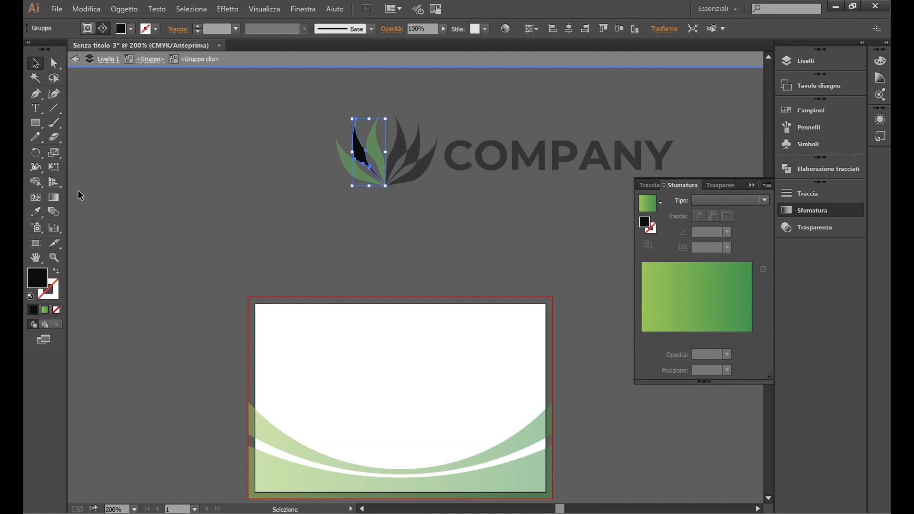
left_click(36, 211)
left_click(350, 159)
key("v")
double_click(239, 182)
Step: Make the middle dark leaf green with the Eyedropper
left_click(401, 152)
left_click(400, 151)
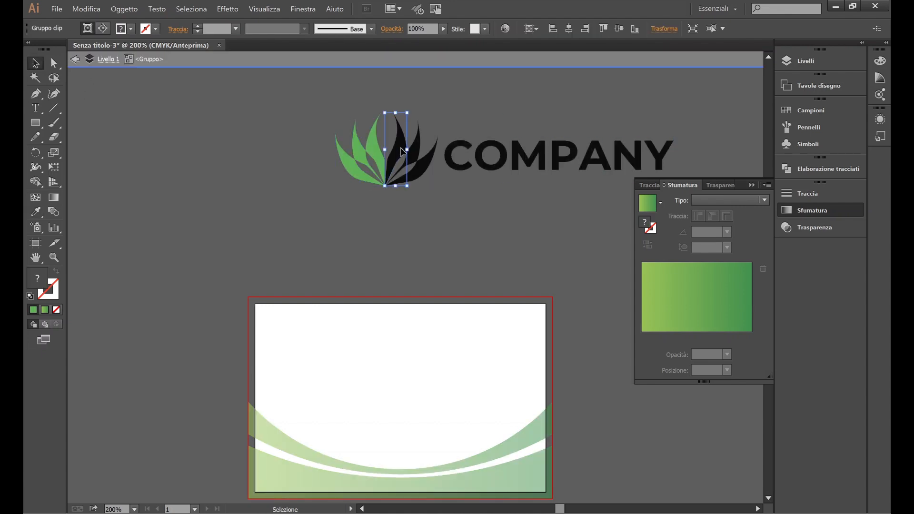
double_click(394, 152)
left_click(36, 212)
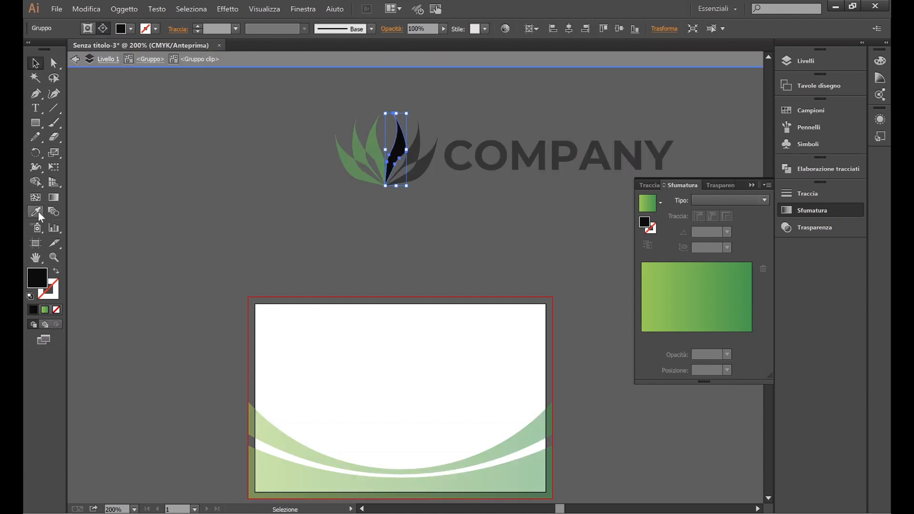
left_click(374, 143)
left_click(34, 67)
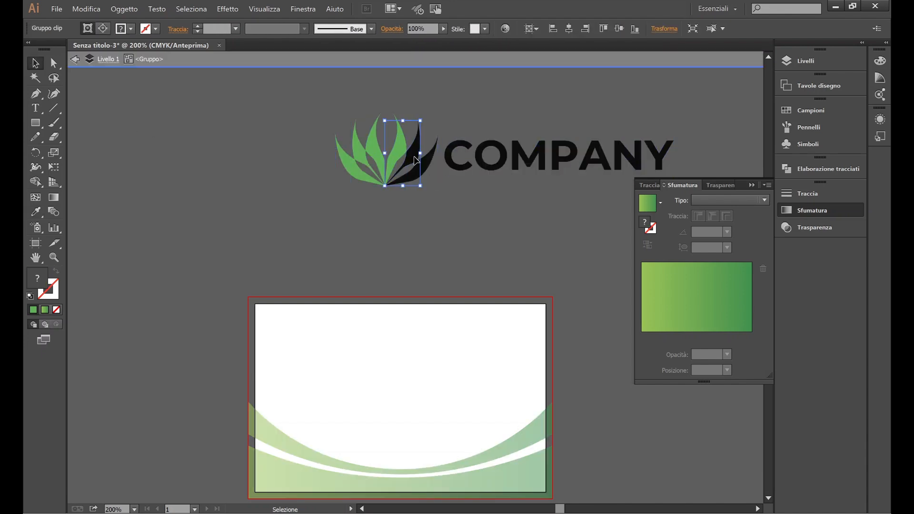
key("ctrl+z")
left_click(36, 211)
left_click(374, 138)
key("q")
key("Escape")
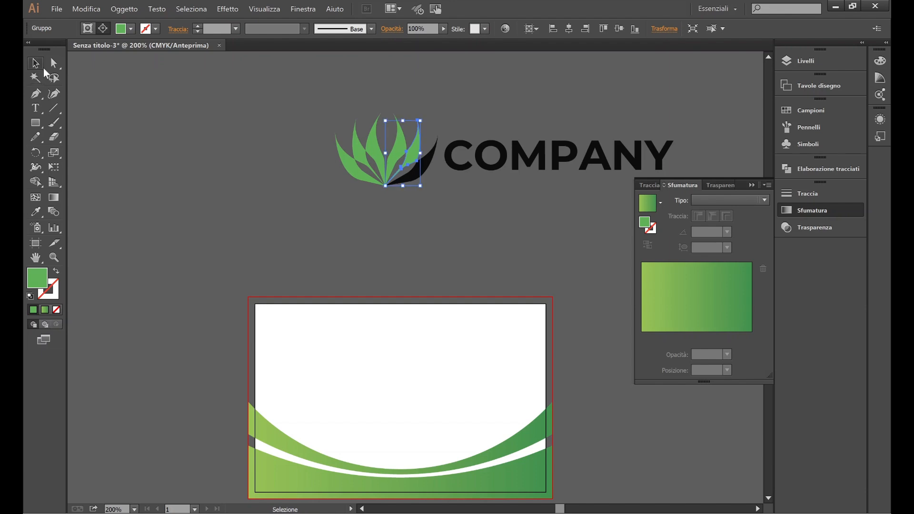
Step: Turn the last black leaf green and exit isolation mode
left_click(34, 62)
double_click(425, 173)
double_click(425, 174)
key("i")
left_click(378, 138)
key("v")
double_click(162, 179)
Step: Shrink the leaf logo and COMPANY group together and move it lower on the card
left_click(424, 172)
scroll(423, 170, "down", 3)
left_click_drag(467, 125, 408, 326)
scroll(409, 326, "right", 4)
left_click_drag(556, 343, 437, 316)
left_click_drag(289, 302, 311, 360)
Step: Position the logo group at X 42,5 mm and Y 27,5 mm
left_click(466, 418)
left_click(640, 34)
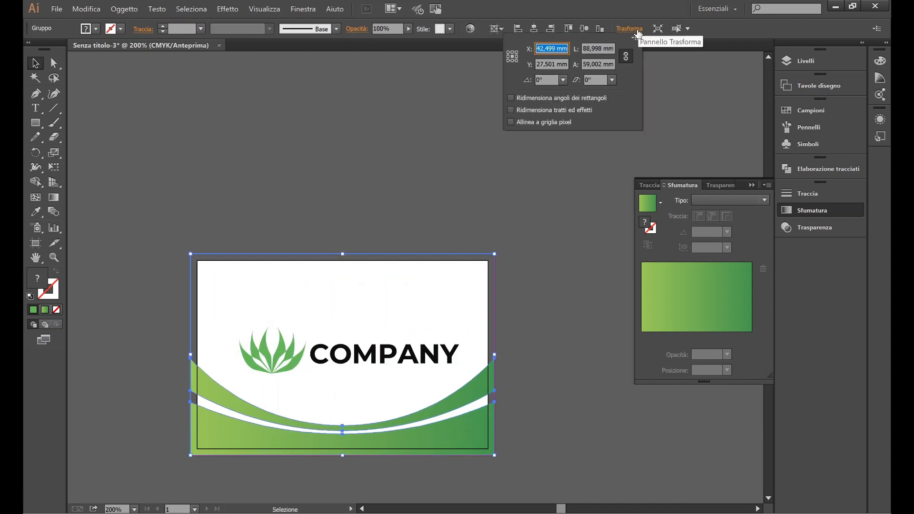
left_click(357, 358)
left_click(630, 30)
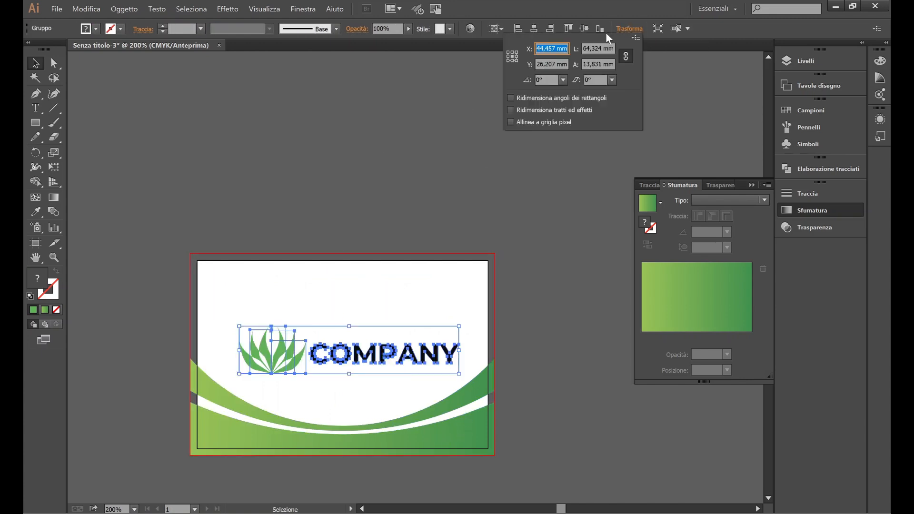
key("Tab")
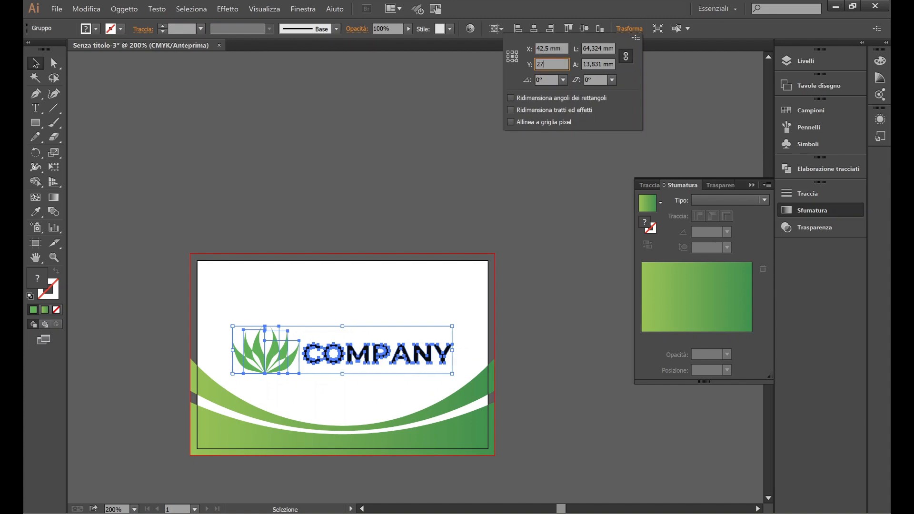
type("27,5")
key("Return")
Step: Deselect, zoom out to view the whole card, and close the gradient settings
left_click(473, 181)
key("ctrl+minus")
scroll(456, 190, "right", 1)
left_click(752, 185)
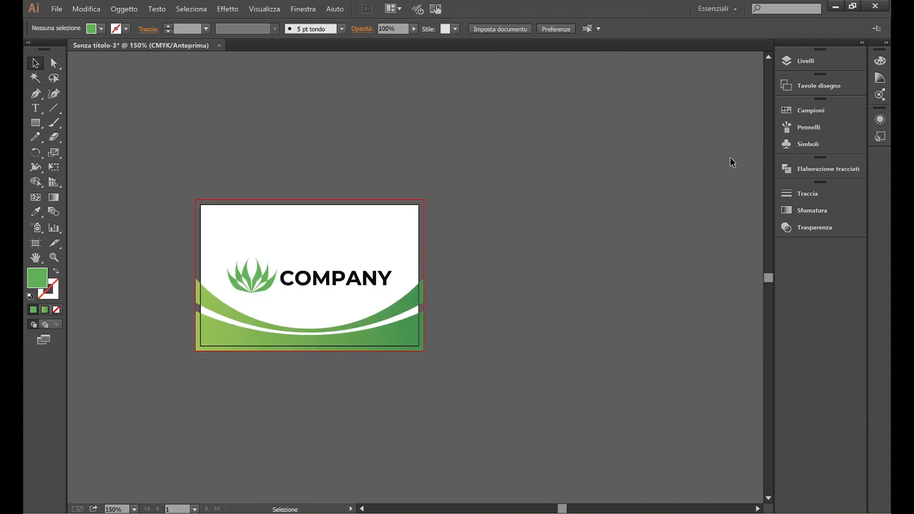
Step: Add a second artboard and draw a rectangle over it with a black outline
left_click(820, 88)
left_click(738, 142)
key("m")
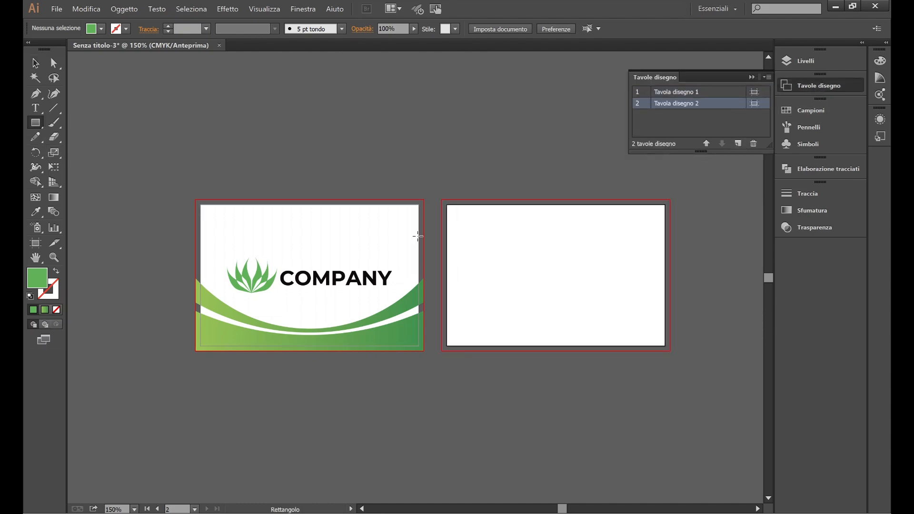
left_click_drag(441, 199, 670, 351)
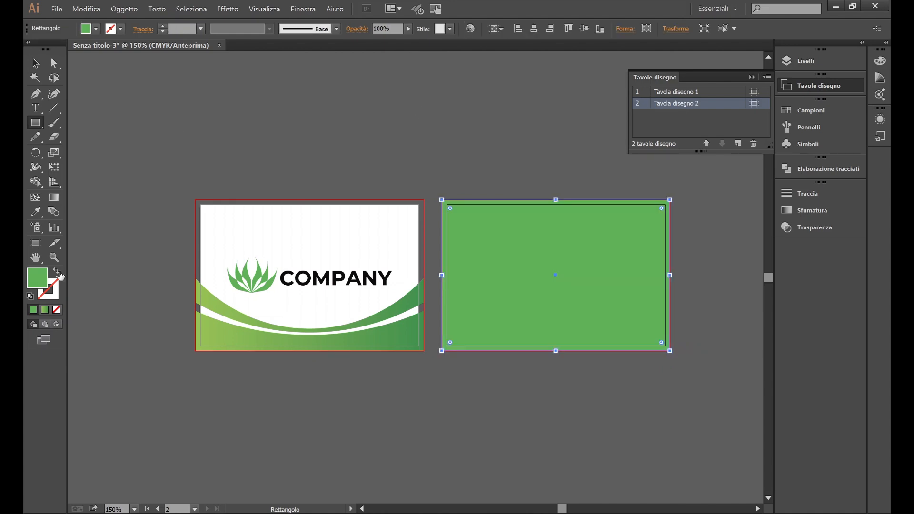
left_click(57, 271)
left_click(95, 28)
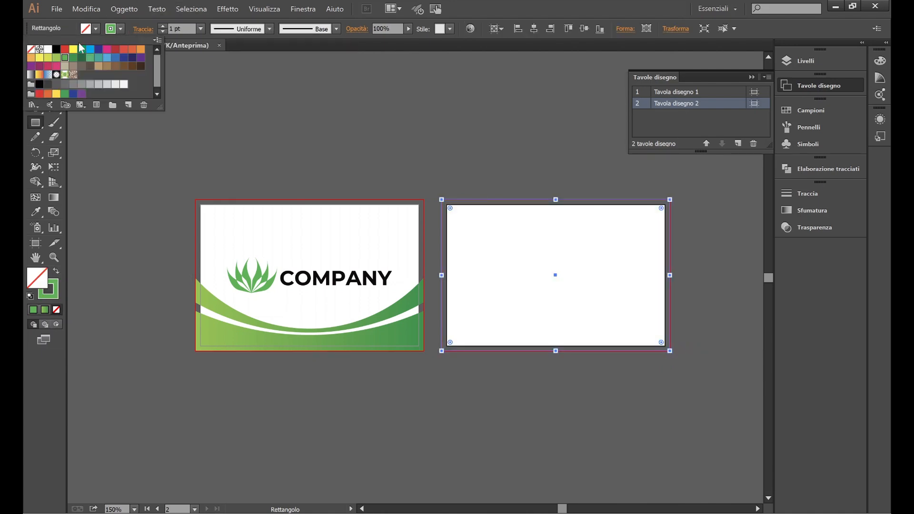
left_click(57, 49)
Step: Move the black-outlined rectangle down below the artboards
left_click(181, 70)
left_click(37, 63)
left_click(402, 147)
scroll(402, 147, "right", 4)
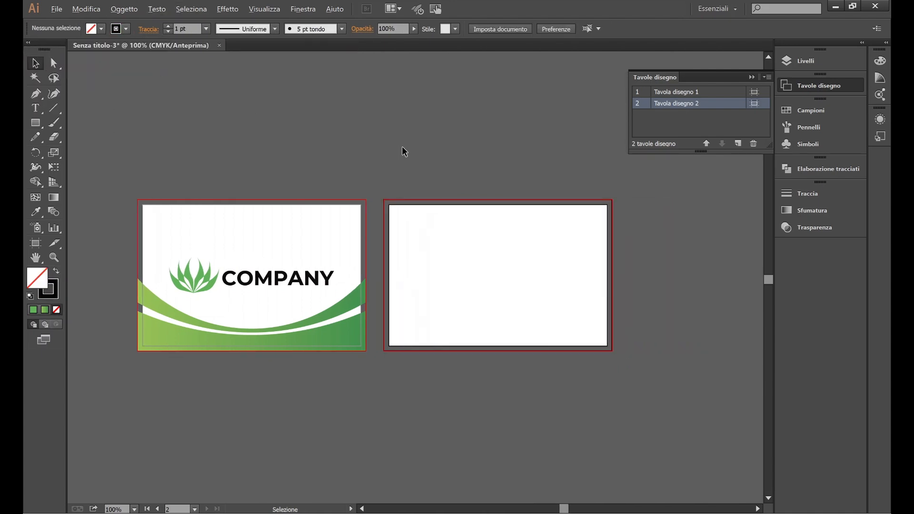
scroll(402, 147, "down", 4)
scroll(439, 147, "right", 1)
left_click(508, 178)
left_click_drag(473, 156, 667, 323)
Step: Alt-drag a rotated copy of the three circles below, near the rectangle
left_click(619, 252)
scroll(610, 226, "down", 1)
scroll(189, 108, "left", 2)
left_click_drag(272, 247, 445, 414)
scroll(238, 182, "down", 1)
left_click_drag(502, 442, 597, 238)
scroll(634, 267, "up", 1, "alt")
scroll(634, 267, "up", 2, "alt")
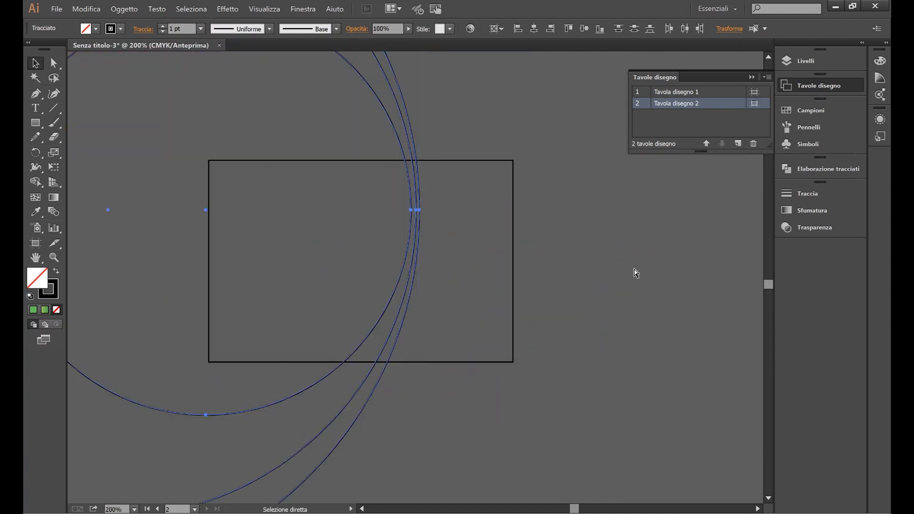
Step: Position the copied circles over the rectangle, then select everything
left_click(627, 270)
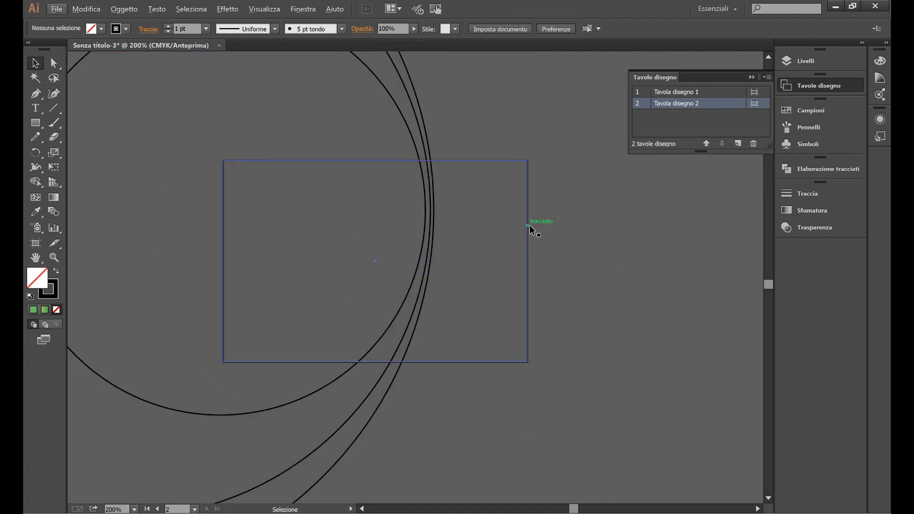
left_click(317, 401)
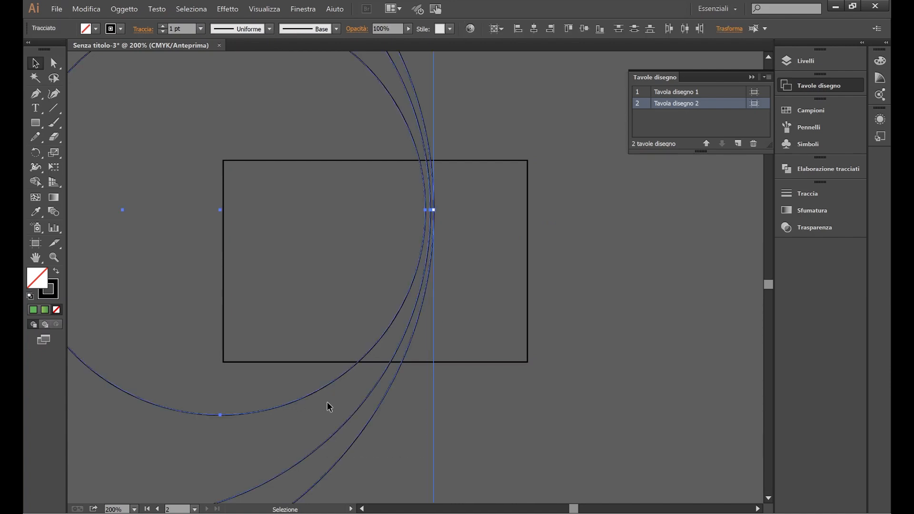
left_click_drag(358, 408, 351, 378)
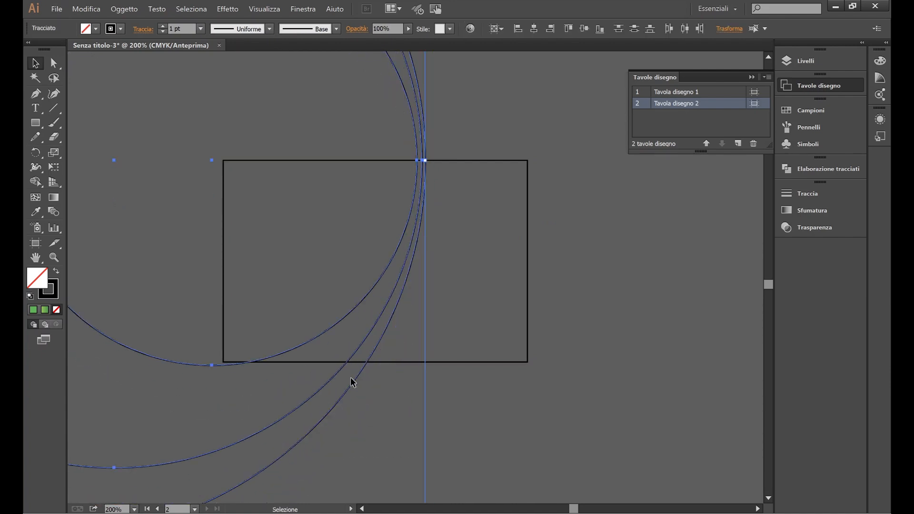
left_click(486, 404)
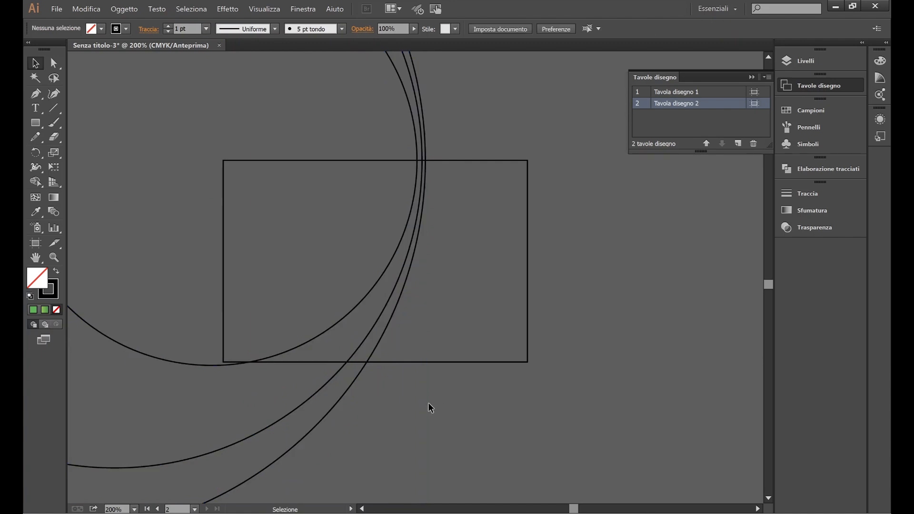
left_click_drag(192, 376, 182, 502)
left_click_drag(332, 358, 340, 357)
left_click(558, 379)
scroll(540, 364, "down", 2)
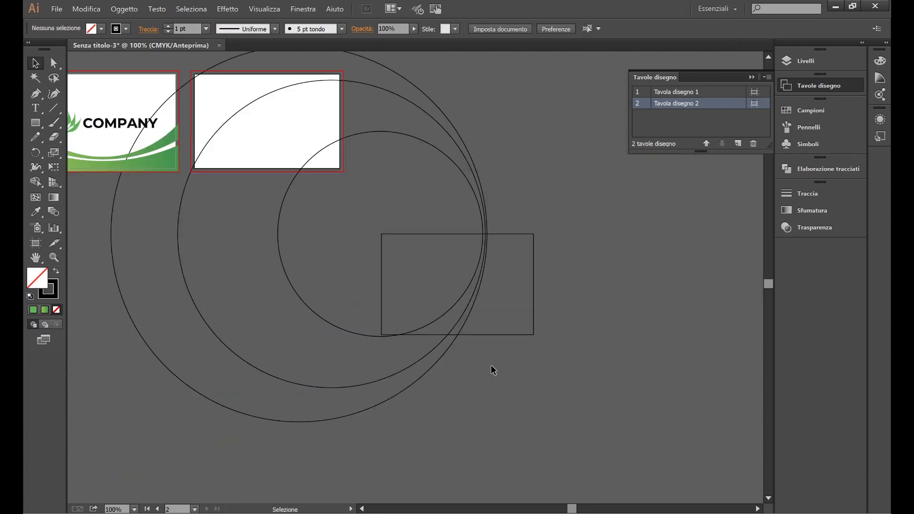
scroll(492, 367, "up", 1)
key("ctrl+a")
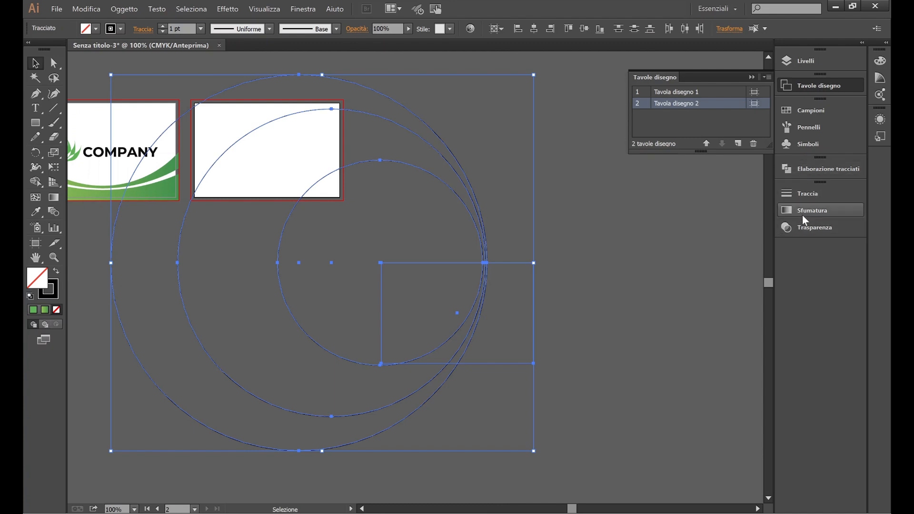
Step: Divide the circles and rectangle with Pathfinder and select the right and crescent pieces
left_click(814, 169)
left_click(650, 217)
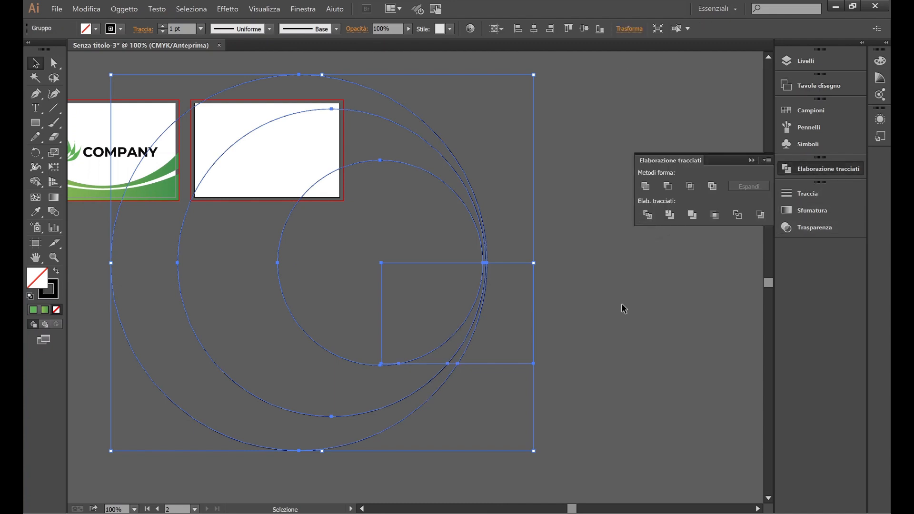
left_click(621, 304)
key("a")
left_click(475, 198)
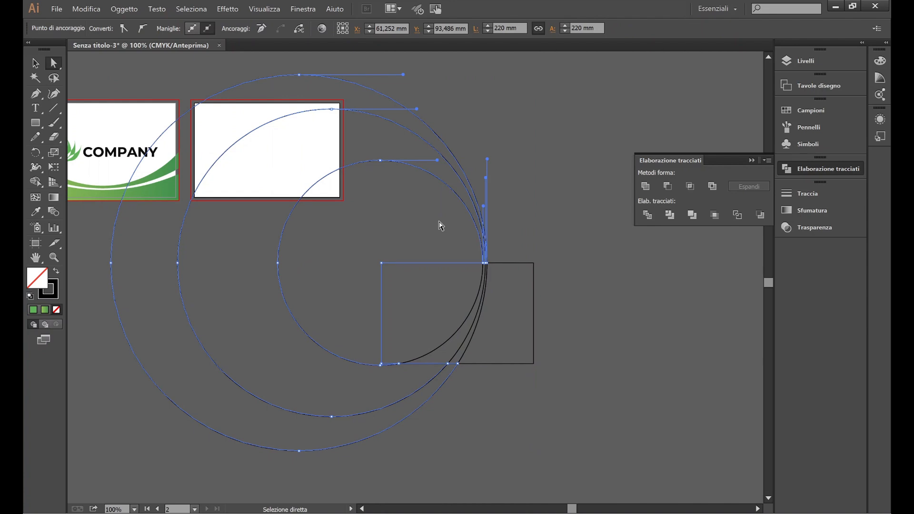
left_click(441, 225)
left_click(515, 263)
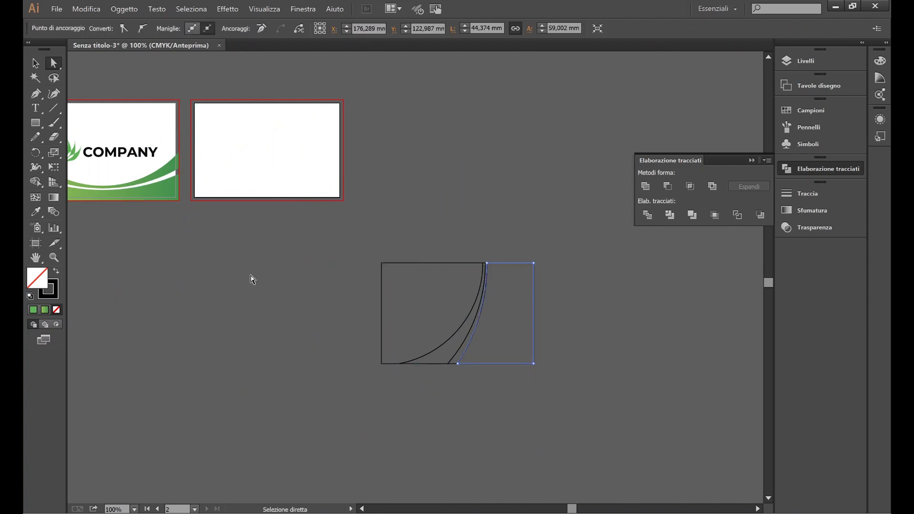
left_click(425, 364, "shift")
Step: Apply the front card's green gradient to the pieces, angled diagonally downward
left_click(39, 214)
left_click(171, 187)
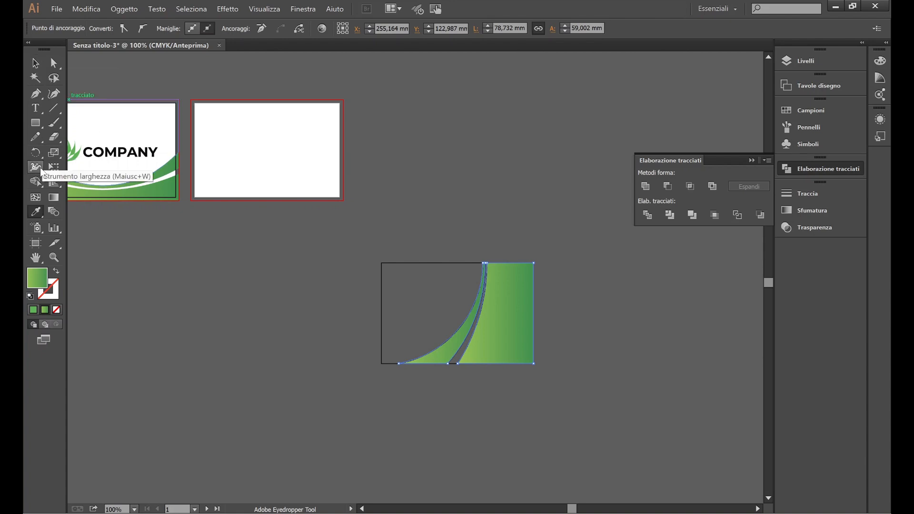
left_click(54, 197)
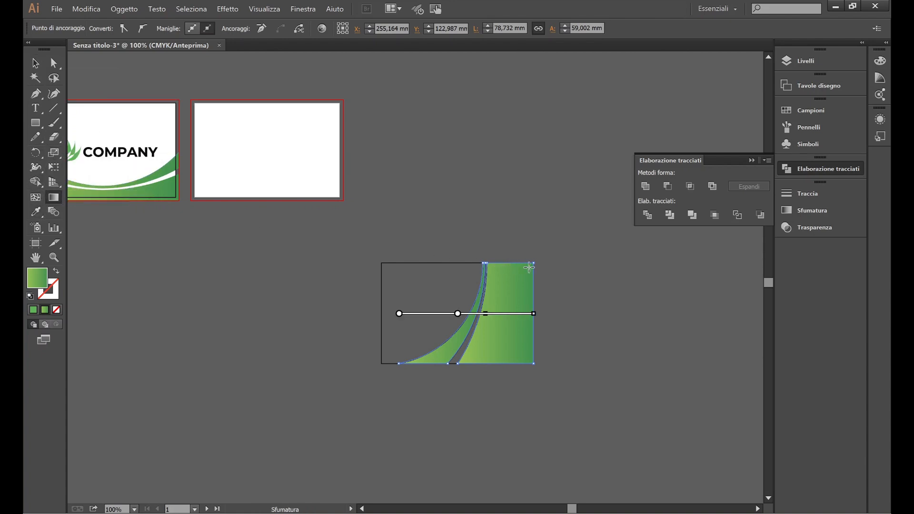
left_click_drag(529, 267, 481, 361)
left_click_drag(513, 267, 487, 345)
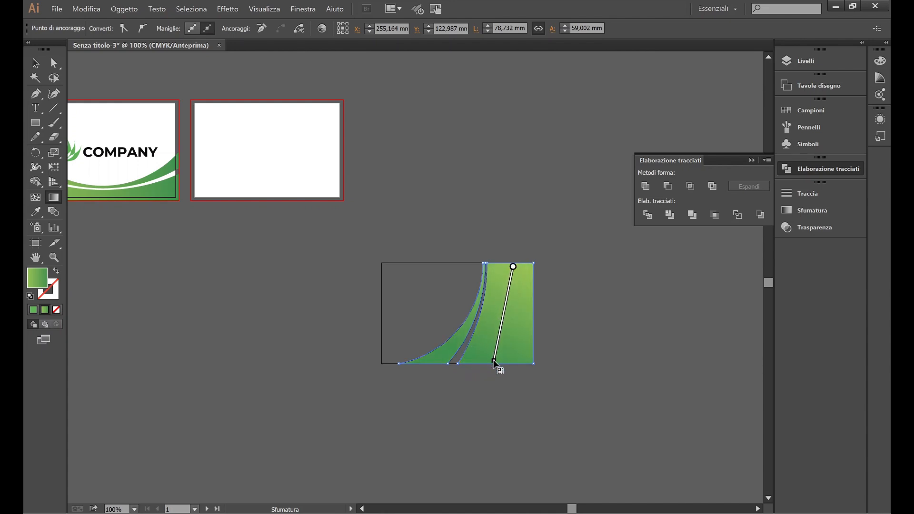
Step: Set the green shapes' stroke to None
left_click(40, 68)
left_click(486, 194)
scroll(487, 195, "up", 1)
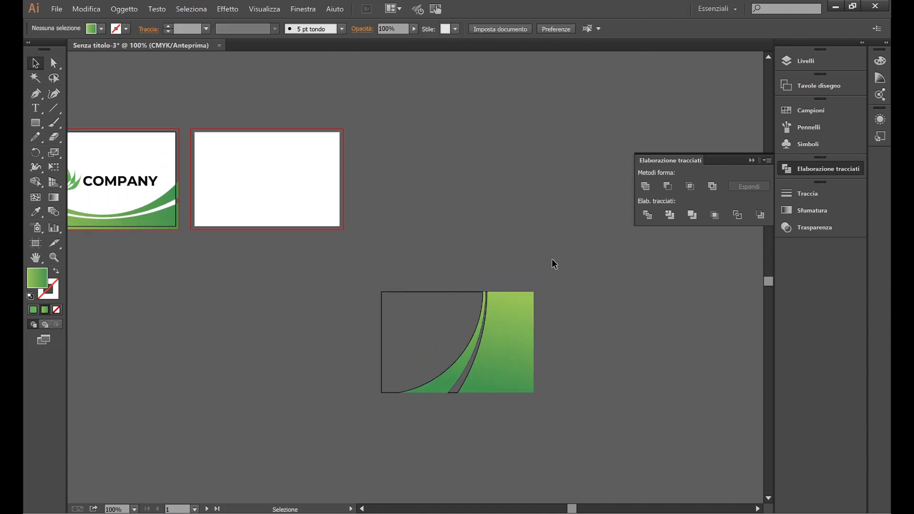
left_click(515, 305)
left_click(121, 29)
left_click(39, 50)
left_click(489, 233)
Step: Move the green group onto artboard 2, aligned with the back card's right edge
mouse_move(550, 224)
left_mouse_down()
mouse_move(449, 368)
mouse_move(450, 382)
left_mouse_up()
left_click_drag(515, 381, 341, 215)
scroll(306, 161, "left", 1)
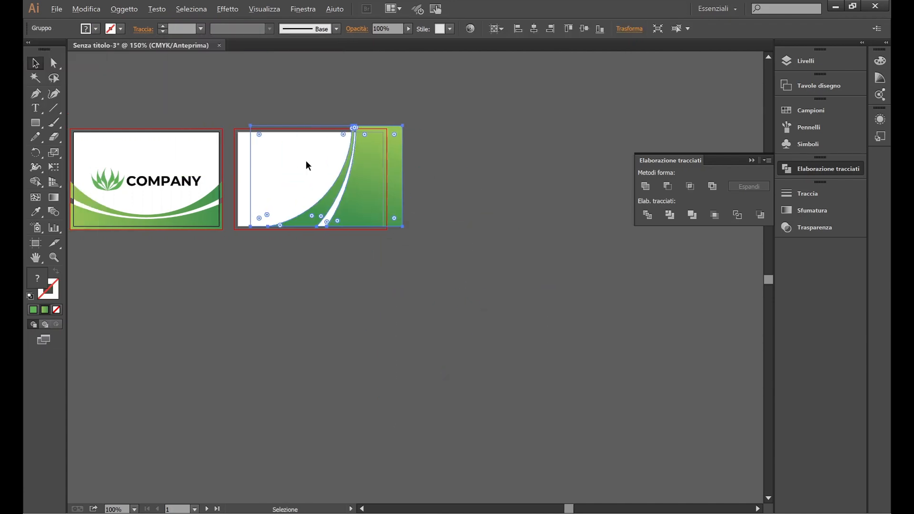
scroll(358, 162, "up", 2)
scroll(490, 175, "left", 1)
left_click_drag(611, 194, 539, 197)
scroll(587, 147, "up", 2)
left_click(651, 271)
scroll(615, 273, "down", 3)
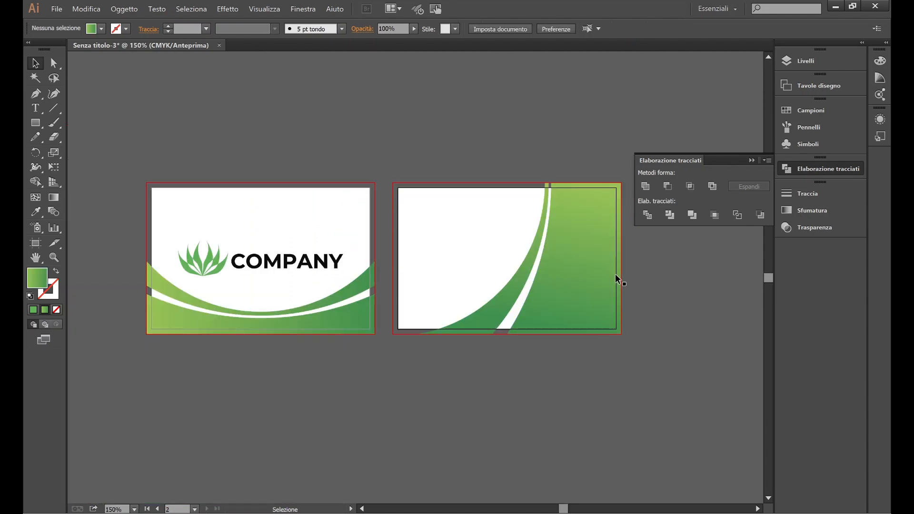
scroll(605, 260, "right", 1)
scroll(580, 258, "right", 1)
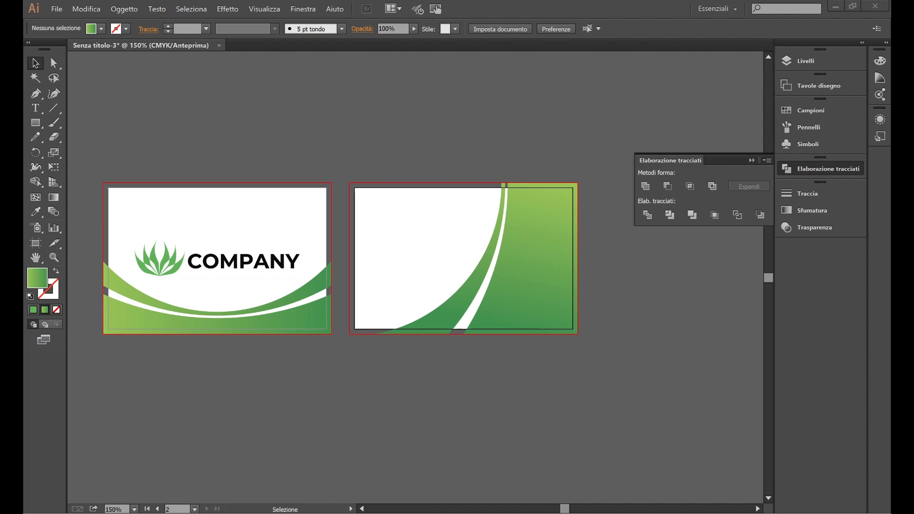
Step: Finish typing the name text and set it in Montserrat Bold
left_click(42, 109)
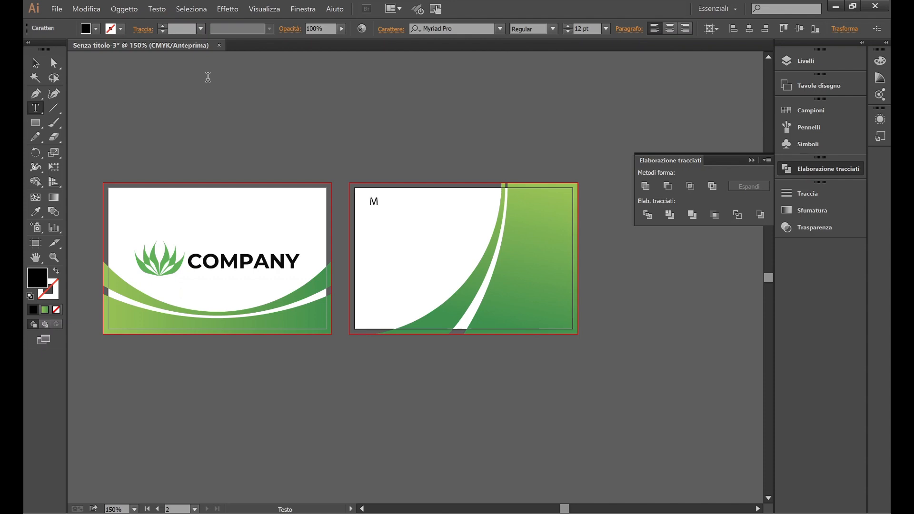
type("ssi")
key("Escape")
key("ctrl+plus")
left_click(499, 29)
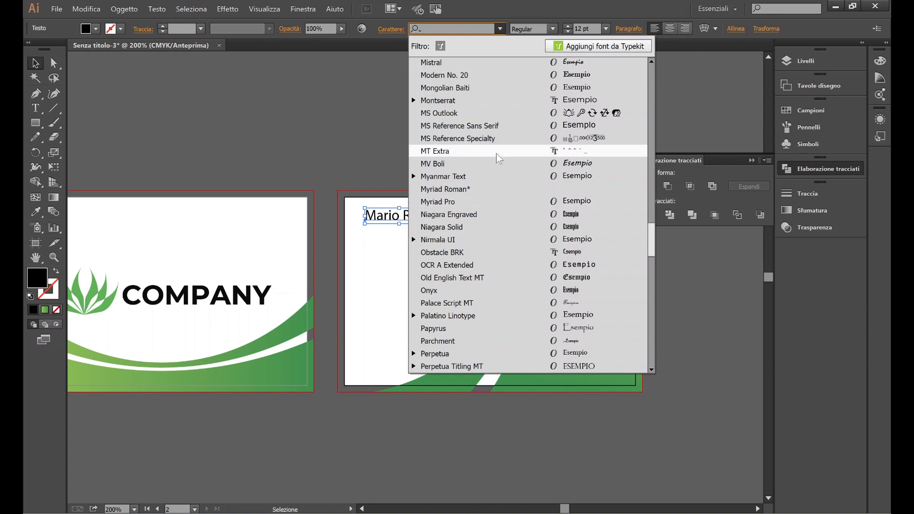
type("mont")
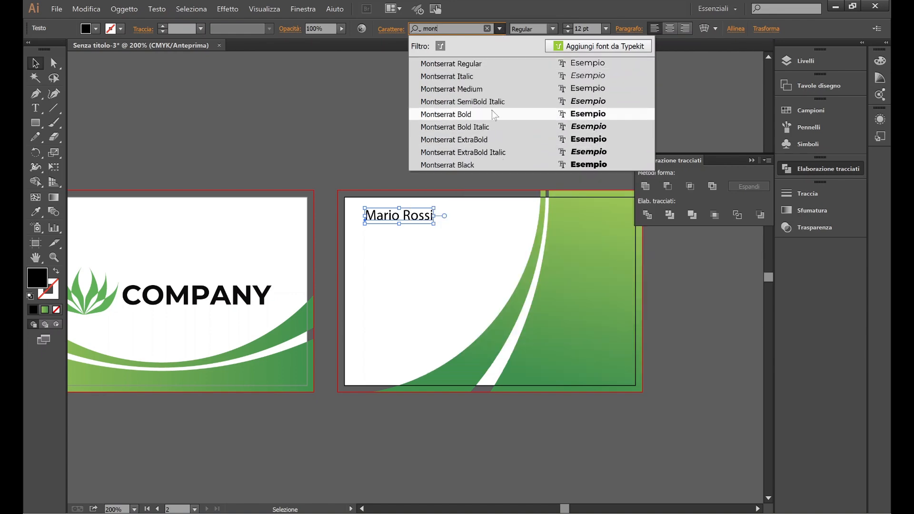
left_click(473, 115)
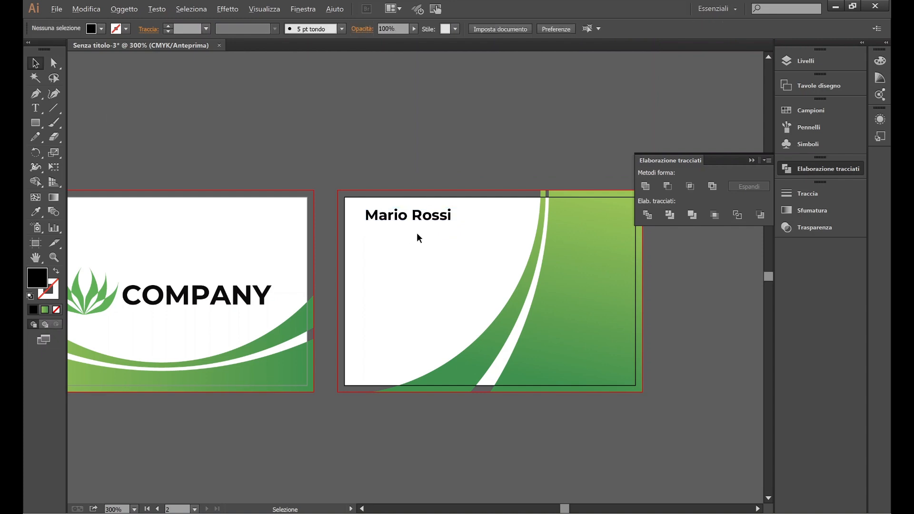
Step: Shift the name text slightly down-left and enlarge it to 14 pt
scroll(417, 234, "up", 1)
left_click_drag(426, 211, 422, 219)
left_click(509, 189)
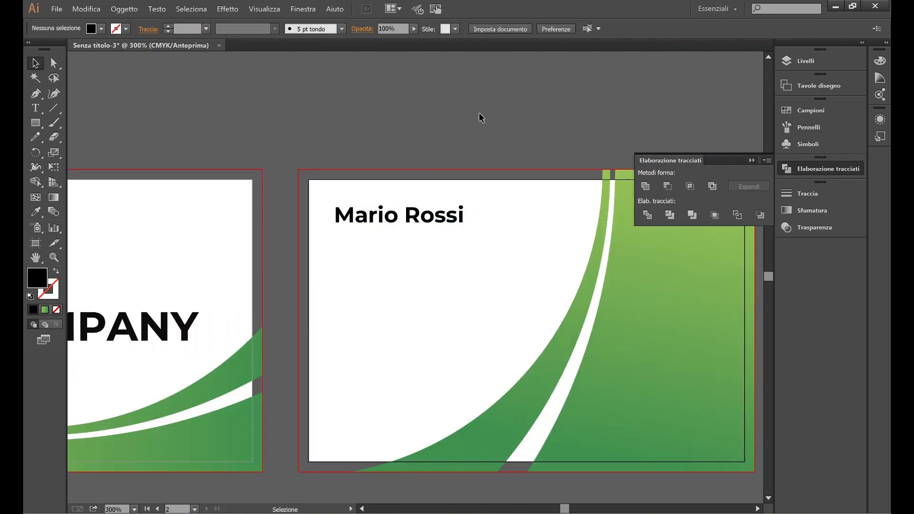
left_click(443, 220)
left_click(507, 113)
left_click(455, 215)
left_click(605, 28)
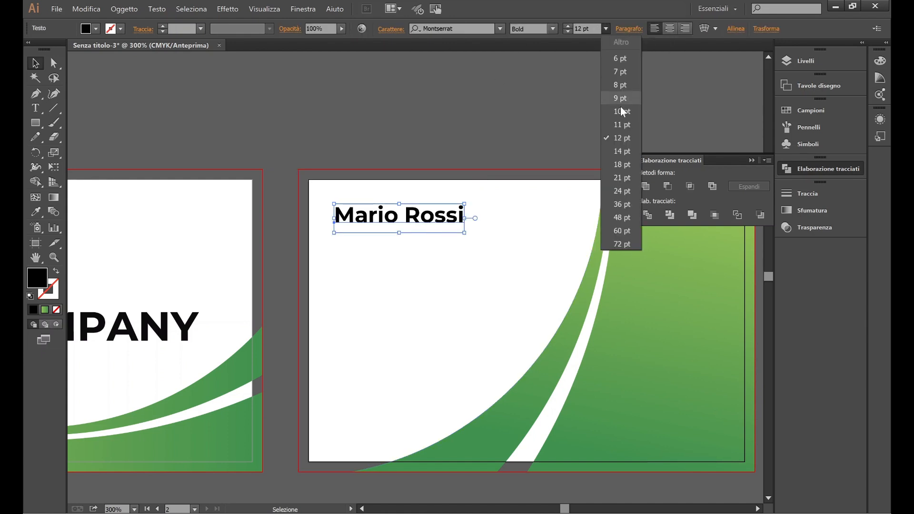
left_click(612, 143)
Step: Nudge the name heading slightly up and left, then deselect it
left_click_drag(460, 217, 454, 214)
left_click(461, 134)
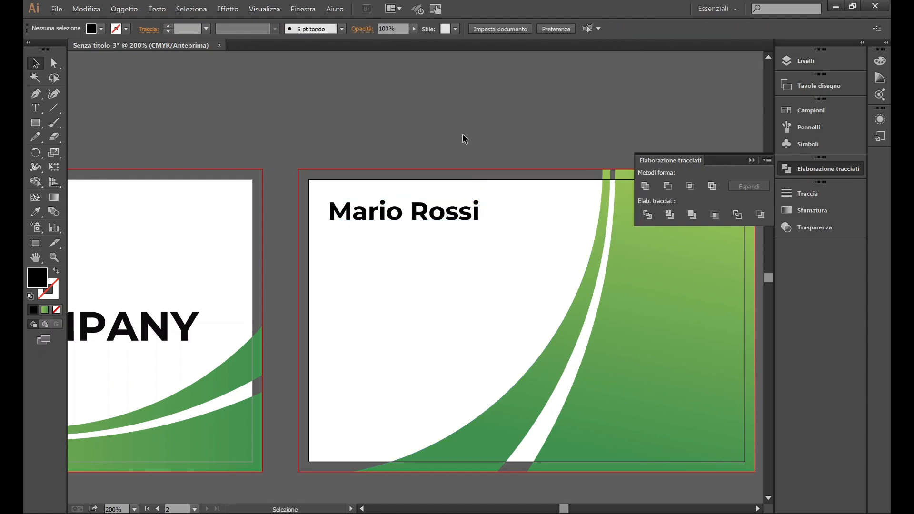
scroll(462, 135, "down", 2)
scroll(462, 134, "right", 1)
Step: Place the foglie.png leaf image onto the canvas
left_click(56, 9)
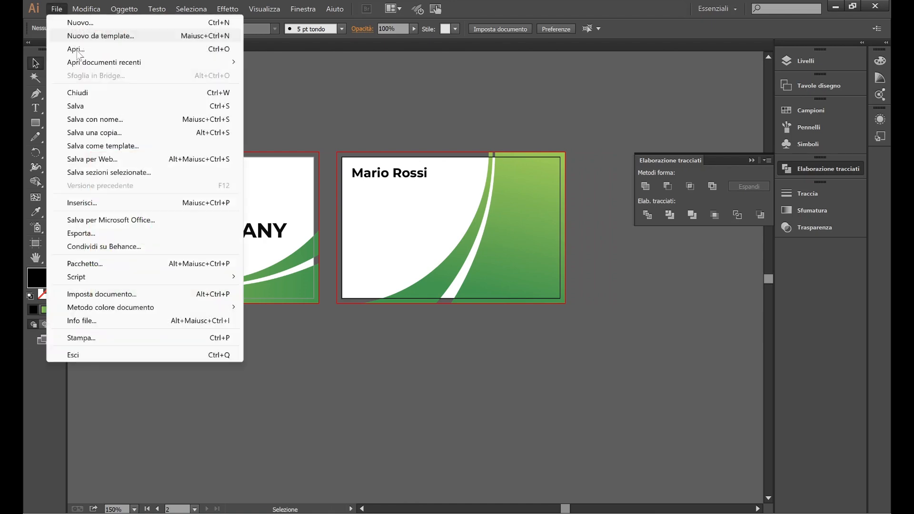
left_click(97, 202)
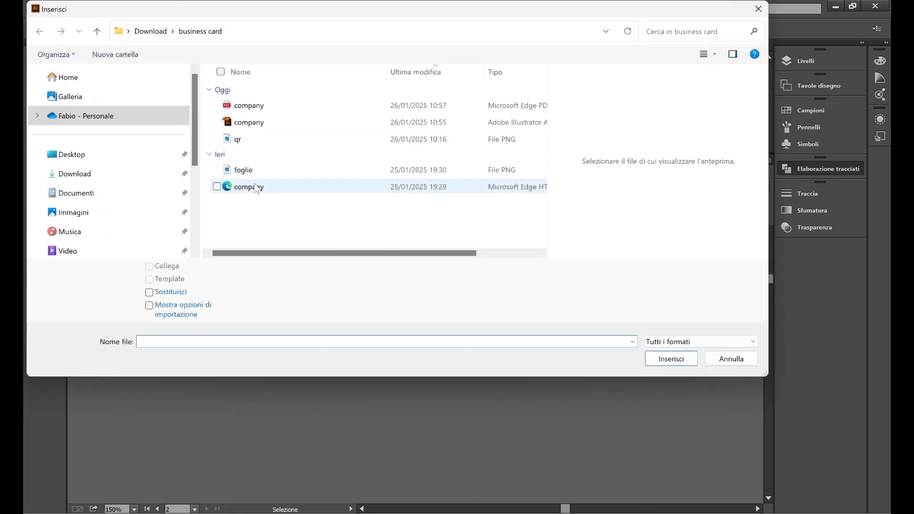
left_click(253, 170)
left_click(669, 359)
left_click(519, 343)
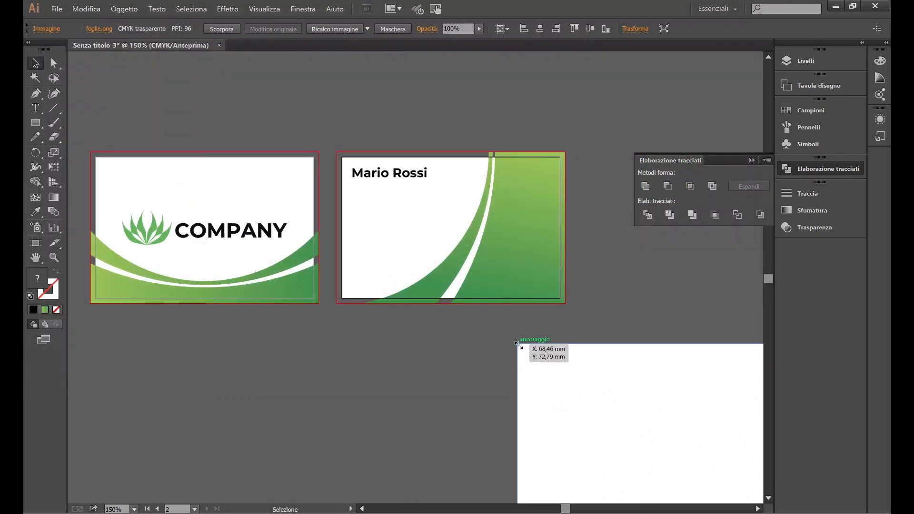
scroll(422, 338, "down", 2)
left_click(423, 339)
key("ctrl+minus")
key("ctrl+minus")
scroll(425, 330, "down", 5)
scroll(505, 304, "right", 5)
scroll(514, 304, "up", 1)
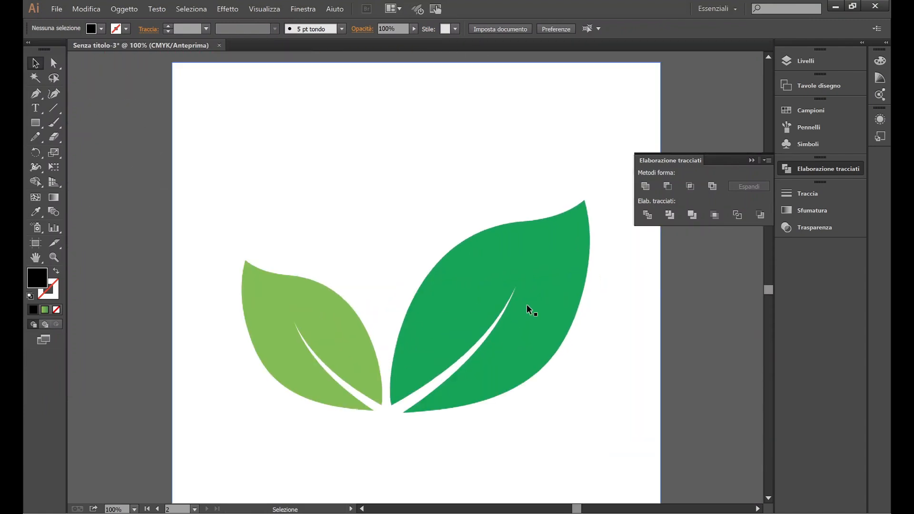
scroll(527, 305, "right", 1)
scroll(498, 330, "up", 1)
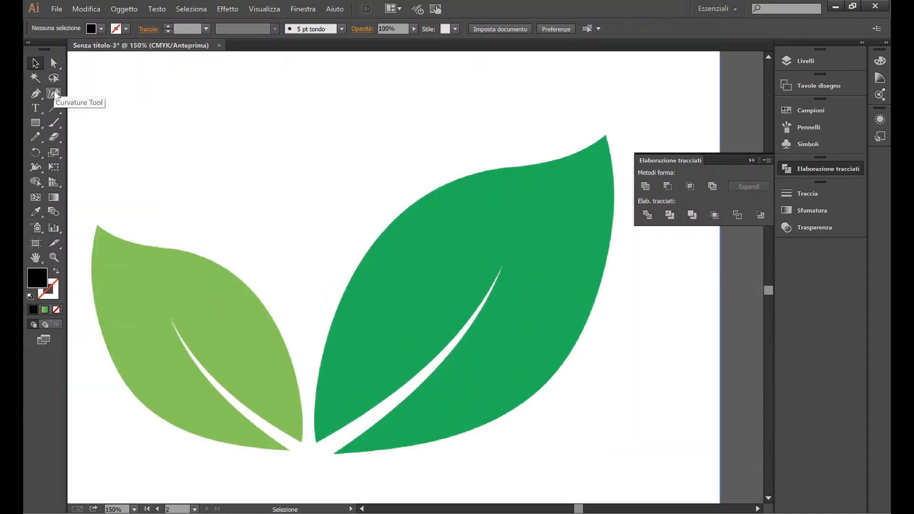
Step: Set no fill with black stroke and start a Curvature Tool path, deleting the false start
key("shift+x")
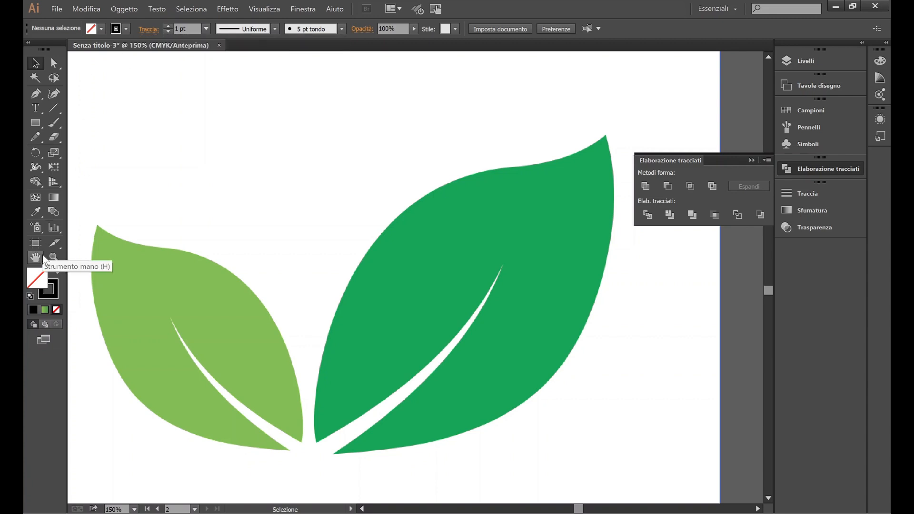
left_click(53, 94)
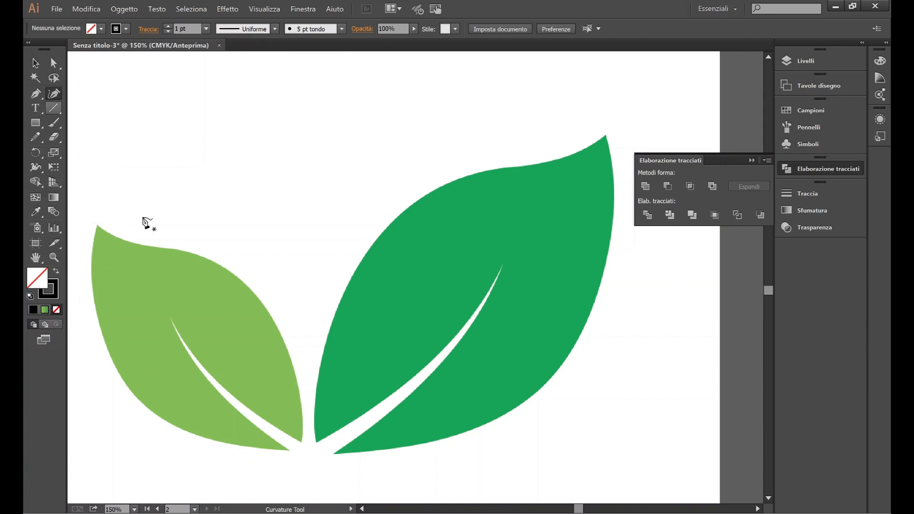
left_click(320, 454)
left_click(314, 406)
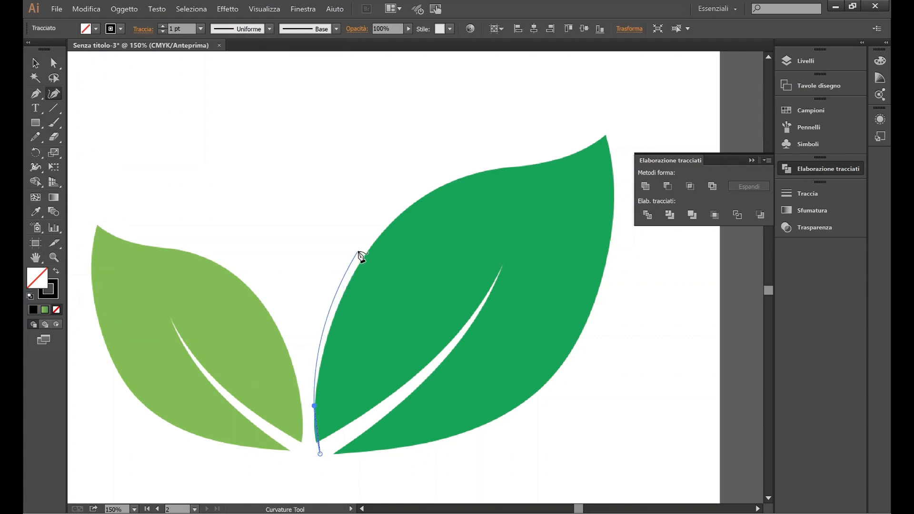
key("Escape")
key("Delete")
Step: Trace the right leaf's outline with the Curvature Tool as a closed path
left_click(319, 454)
left_click(313, 417)
left_click(373, 239)
left_click(477, 175)
left_click(526, 169)
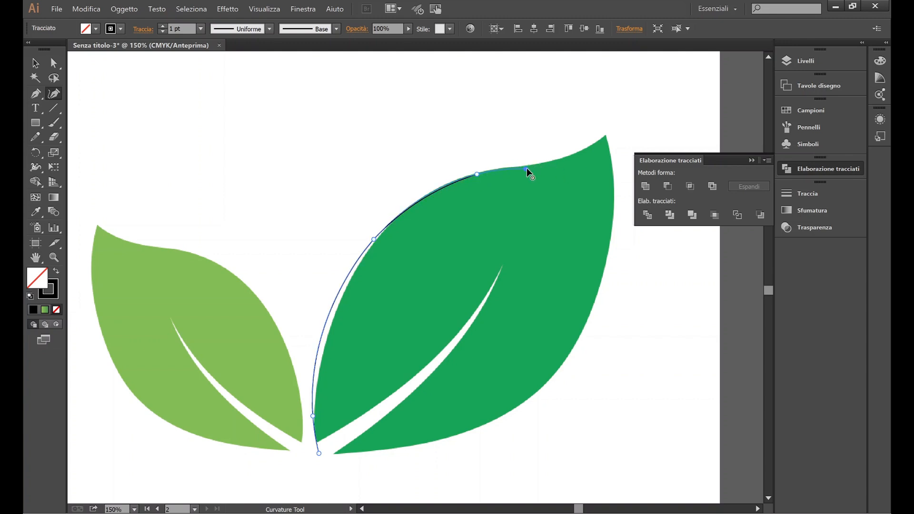
left_click(605, 136)
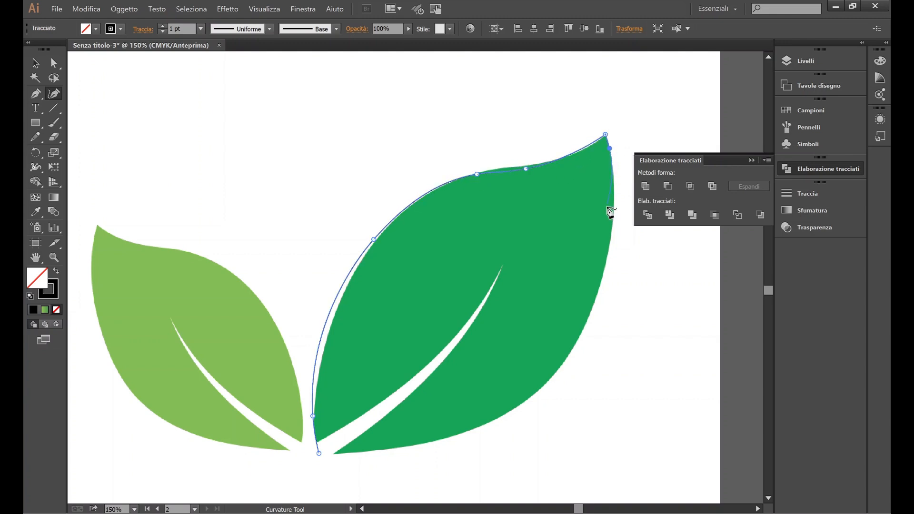
left_click(584, 338)
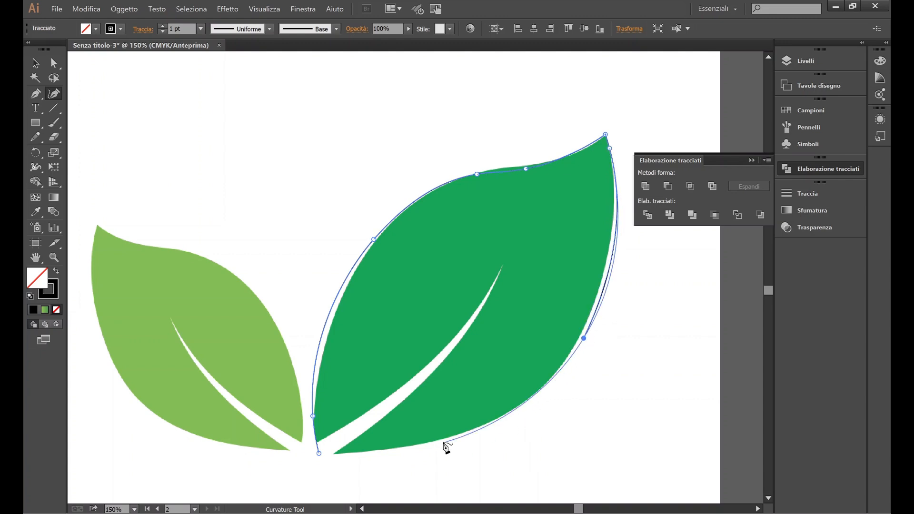
left_click(425, 445)
left_click(319, 453)
Step: Move the traced leaf outline aside and delete the placed reference image
scroll(384, 355, "down", 1)
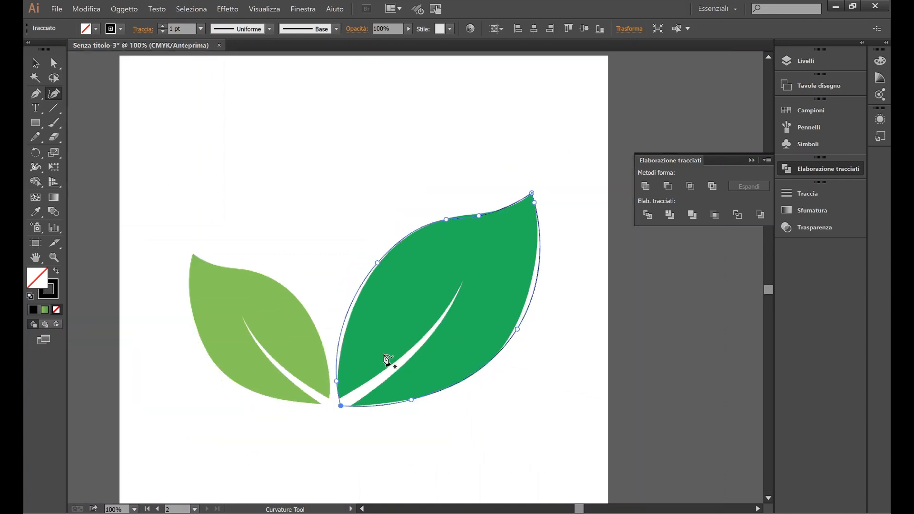
left_click(36, 64)
scroll(309, 281, "down", 1)
left_click_drag(370, 245, 586, 290)
scroll(375, 258, "right", 3)
left_click(353, 227)
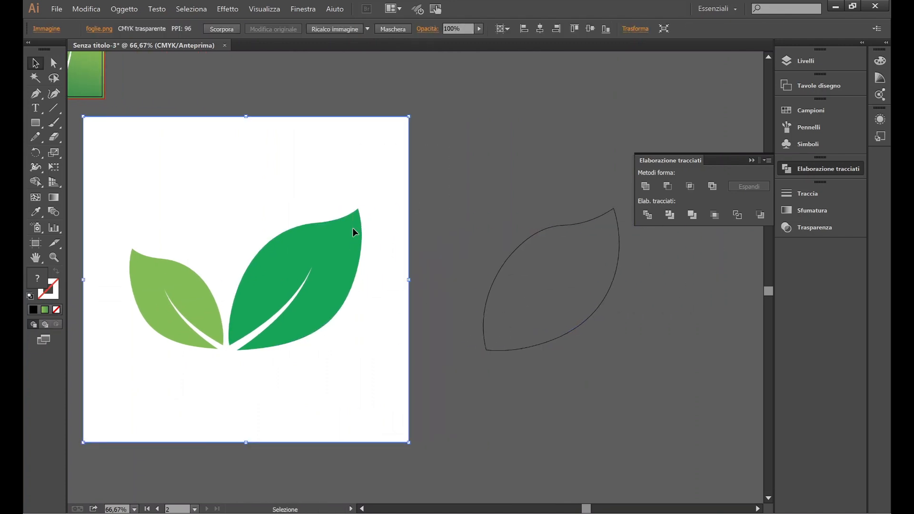
key("Delete")
scroll(435, 283, "up", 3)
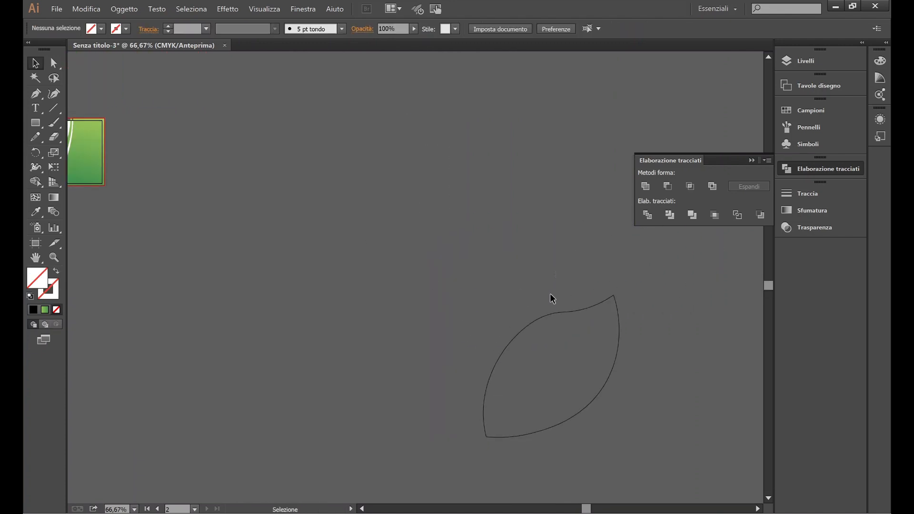
Step: Shrink the traced leaf outline and fill it with a green swatch
left_click(556, 311)
scroll(556, 308, "down", 1)
left_click_drag(619, 412, 528, 328)
left_click_drag(559, 245, 443, 321)
left_click(95, 28)
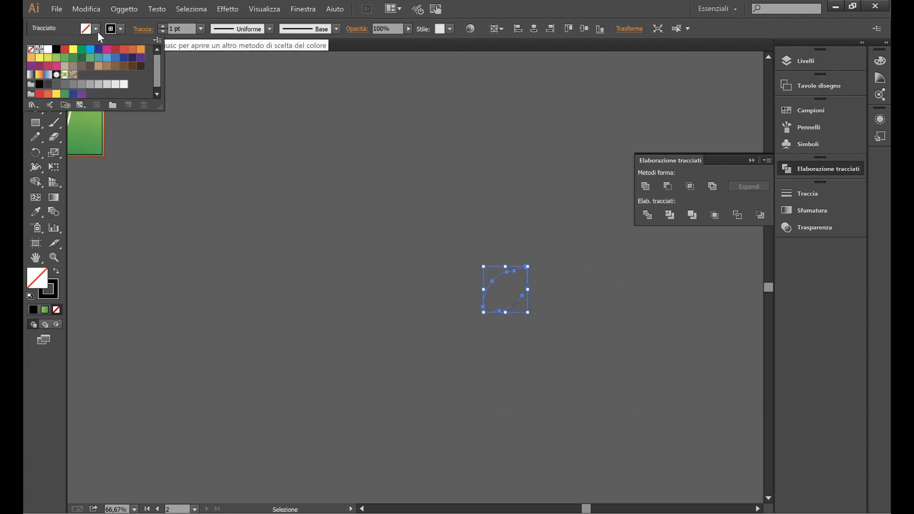
left_click(86, 79)
left_click(256, 151)
Step: Zoom in on the green leaf and set its stroke to None
left_click(505, 289)
scroll(510, 309, "up", 7)
scroll(572, 371, "left", 11)
left_click_drag(651, 390, 315, 231)
left_click(315, 274)
scroll(315, 273, "left", 3)
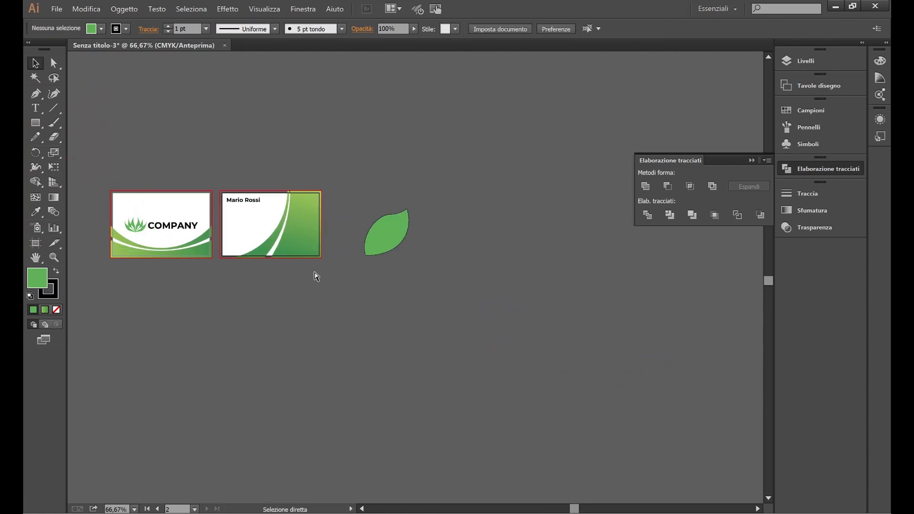
key("ctrl+1")
key("v")
left_click(486, 250)
left_click(96, 28)
left_click(32, 50)
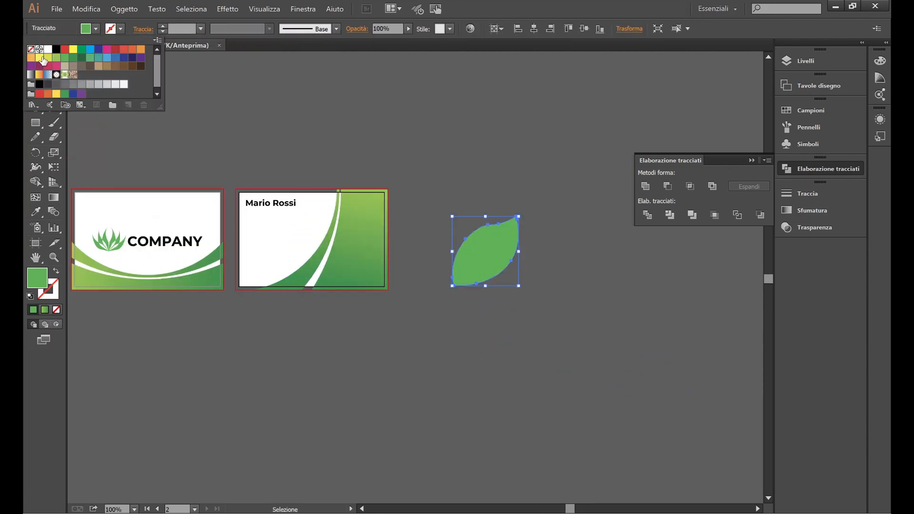
left_click(442, 215)
Step: Sample the card's green gradient onto the leaf with the Eyedropper
scroll(441, 216, "up", 1)
left_click(484, 281)
left_click(36, 212)
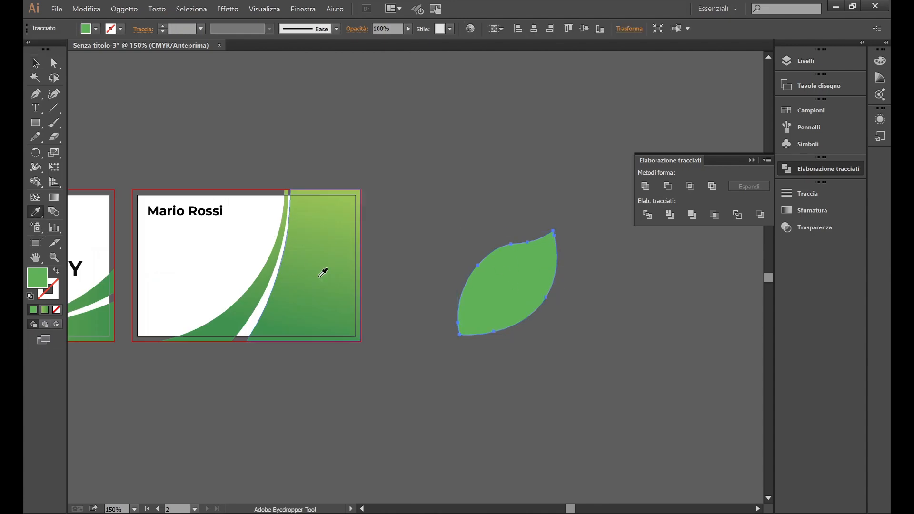
left_click(295, 271)
key("v")
left_click(455, 190)
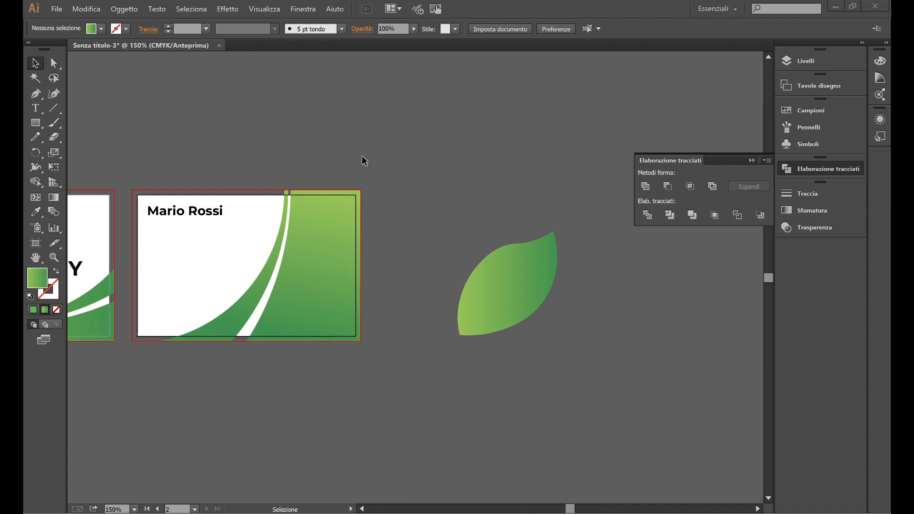
Step: Alt-drag a copy of the name heading below it, set to 8 pt Medium, and nudge it right
key("ctrl+plus")
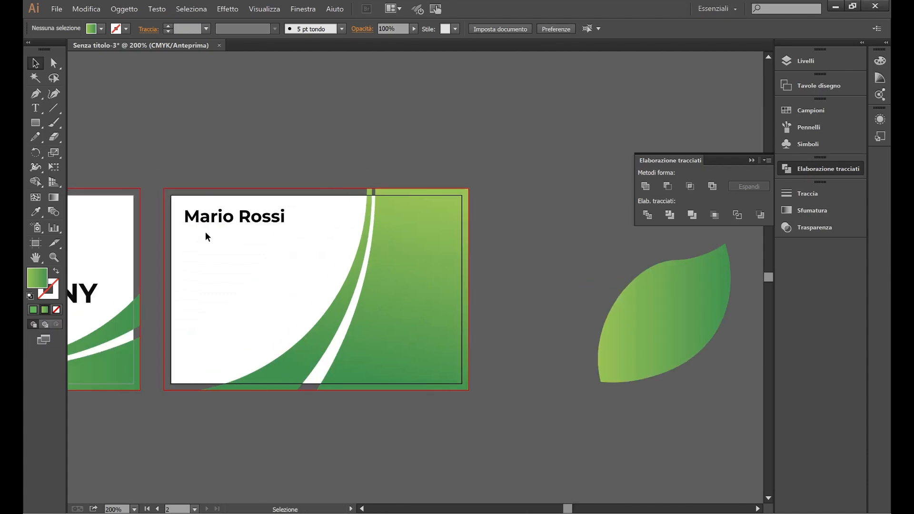
left_click(173, 213)
left_click_drag(218, 219, 218, 238)
left_click(606, 29)
left_click(619, 84)
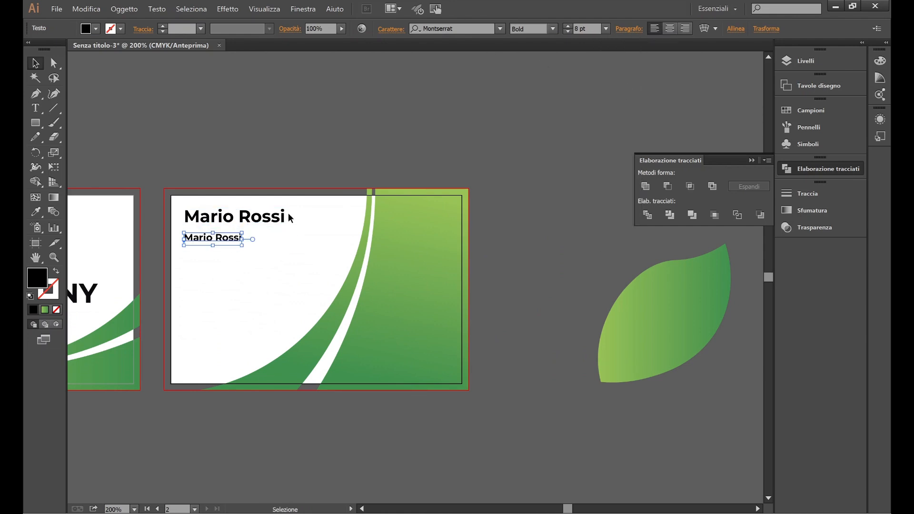
left_click(553, 29)
left_click(533, 68)
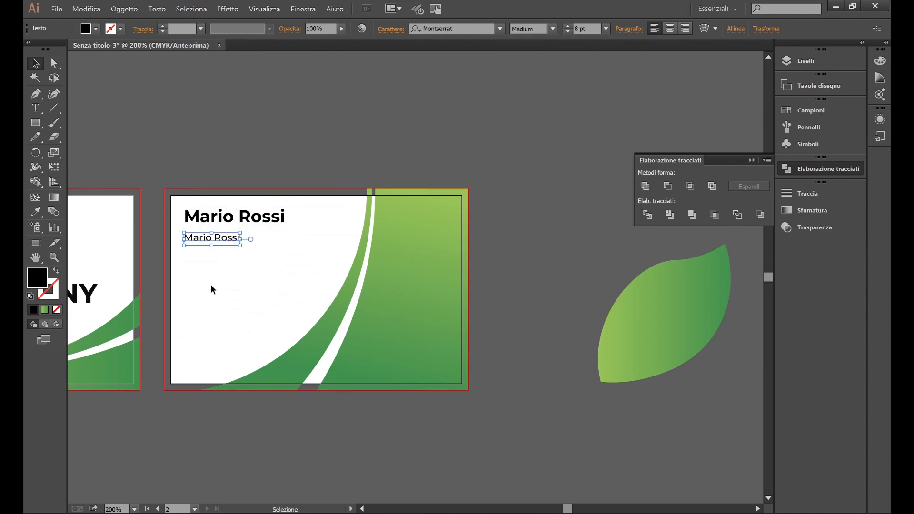
left_click(200, 285)
scroll(196, 252, "up", 1, "alt")
left_click(209, 231)
left_click_drag(203, 230, 228, 230)
left_click(212, 288)
Step: Shrink the gradient leaf and move it toward the name copy
scroll(229, 269, "down", 2, "alt")
scroll(285, 283, "down", 3, "ctrl")
left_click(505, 329)
scroll(514, 304, "up", 1, "ctrl")
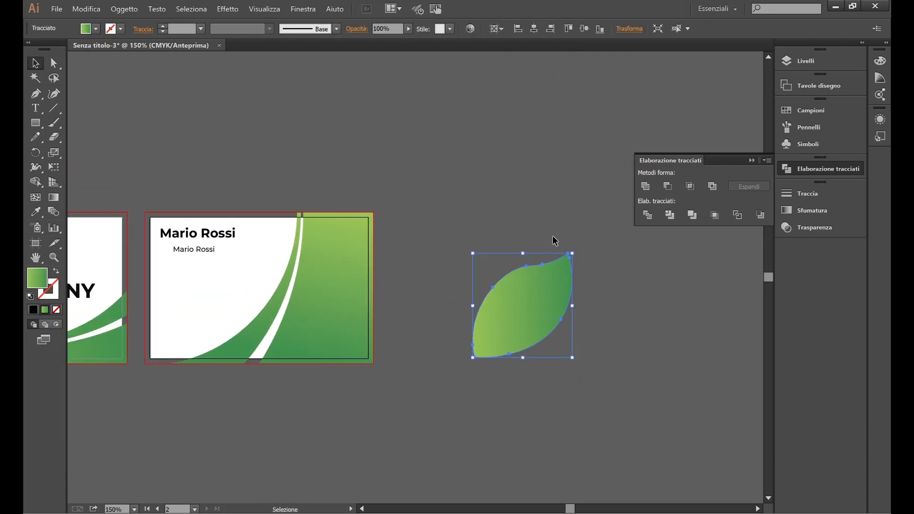
left_click_drag(573, 254, 182, 272)
scroll(168, 260, "up", 1, "ctrl")
scroll(169, 259, "up", 2, "alt")
scroll(240, 285, "up", 1, "alt")
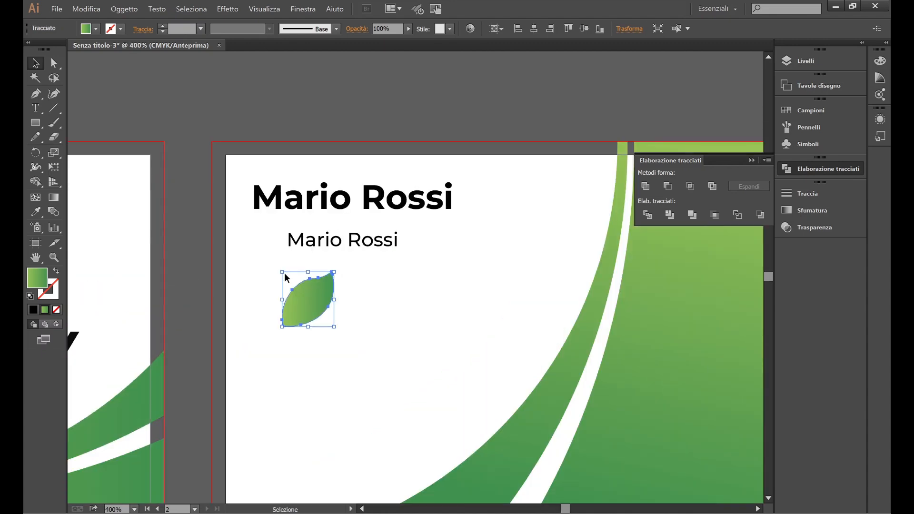
Step: Try 9 pt for the name copy, then settle on a smaller size
left_click(344, 241)
left_click(605, 28)
left_click(619, 99)
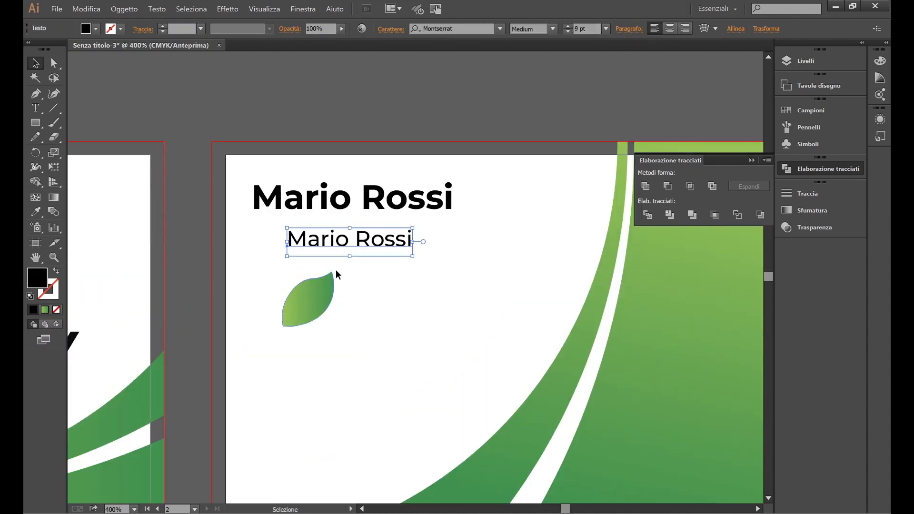
left_click(605, 28)
left_click(619, 85)
Step: Scale the leaf into a tiny icon at the left of the name copy
left_click(326, 285)
left_click_drag(334, 273, 272, 243)
left_click(379, 315)
scroll(380, 314, "left", 3)
scroll(399, 269, "right", 1)
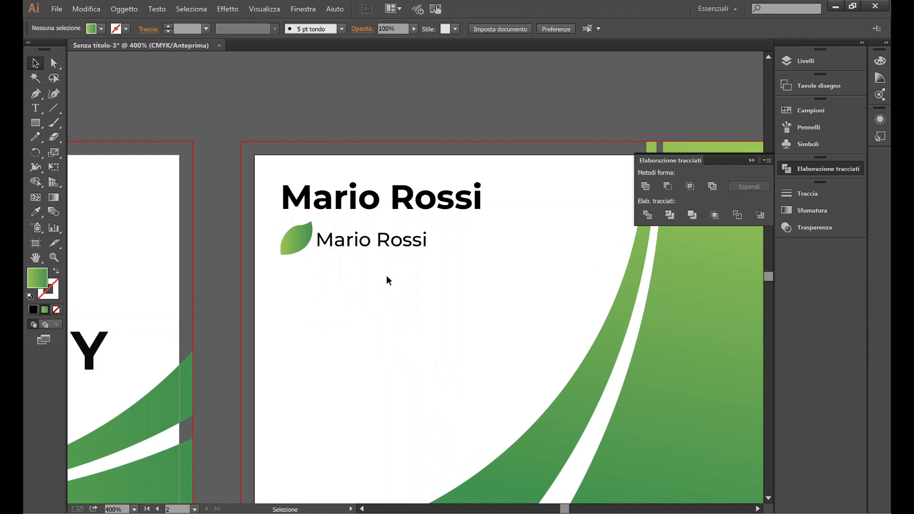
Step: Replace the small name line's text with the street address and exit text editing
scroll(329, 258, "up", 1)
double_click(344, 231)
left_click(497, 233)
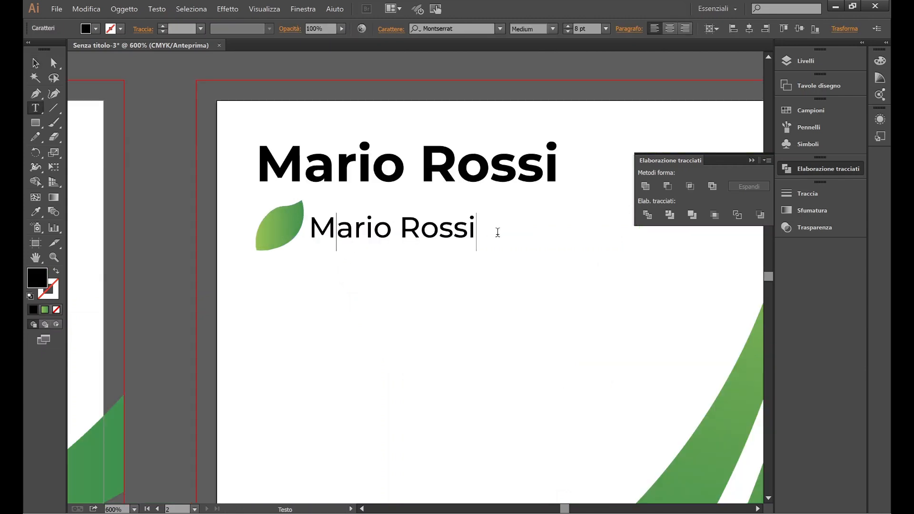
key("BackSpace")
key("BackSpace")
key("BackSpace")
key("BackSpace")
key("BackSpace")
key("BackSpace")
key("BackSpace")
key("BackSpace")
key("BackSpace")
key("BackSpace")
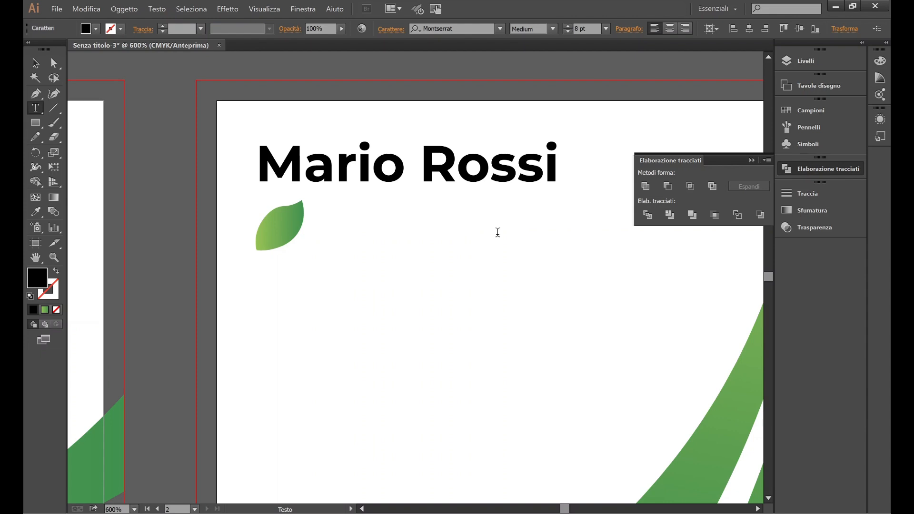
type("Corso Milano, 123")
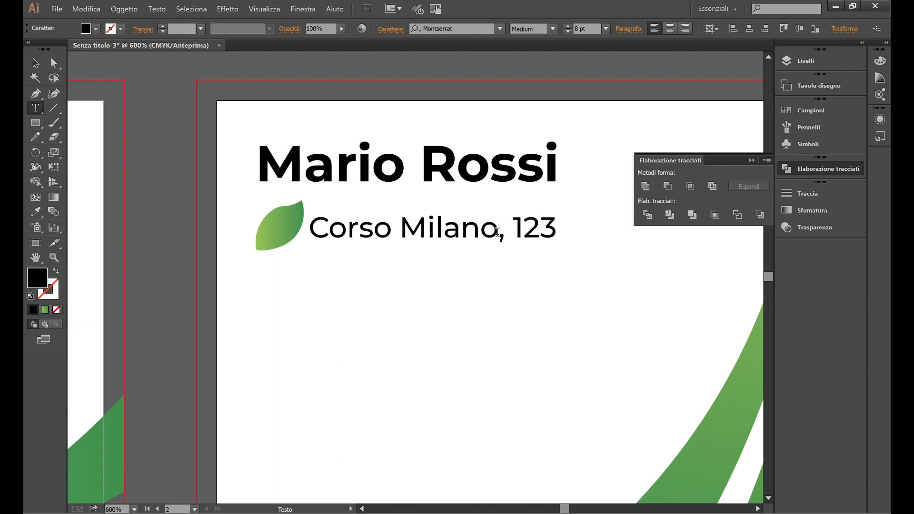
scroll(522, 216, "down", 1)
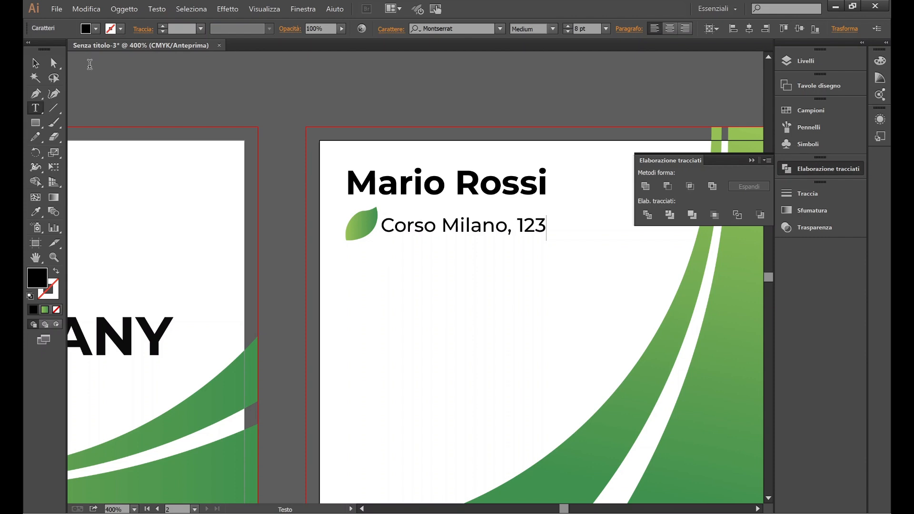
left_click(37, 63)
left_click(256, 126)
scroll(381, 156, "right", 1)
left_click(233, 230)
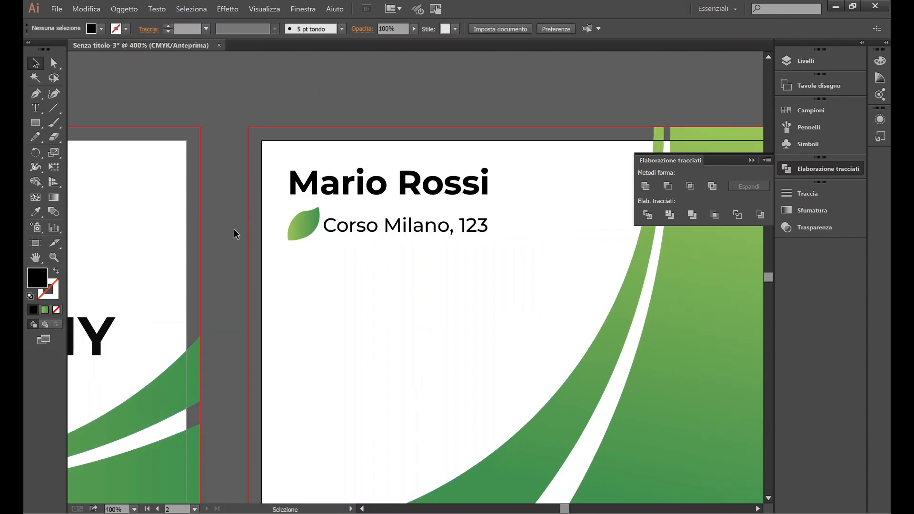
Step: Place the simboli contatti.svg file and dismiss the import warning
left_click(56, 10)
left_click(91, 202)
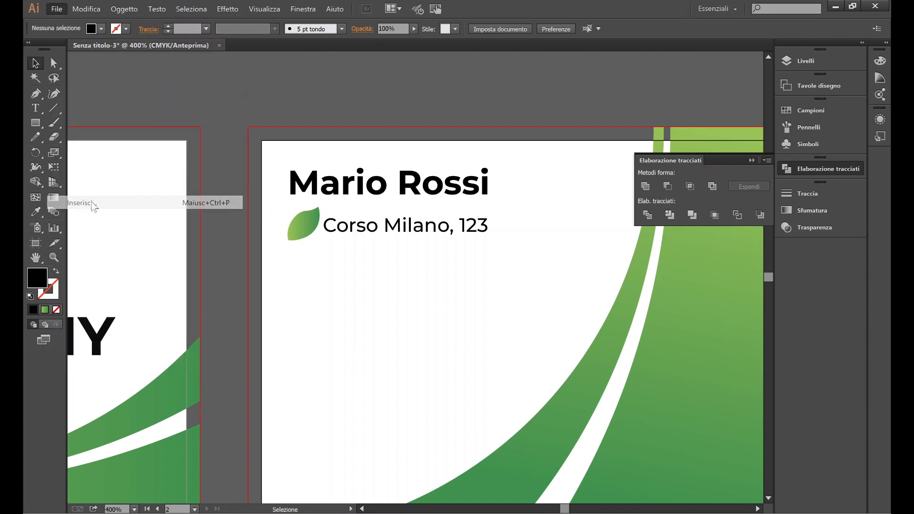
left_click(260, 100)
left_click(672, 358)
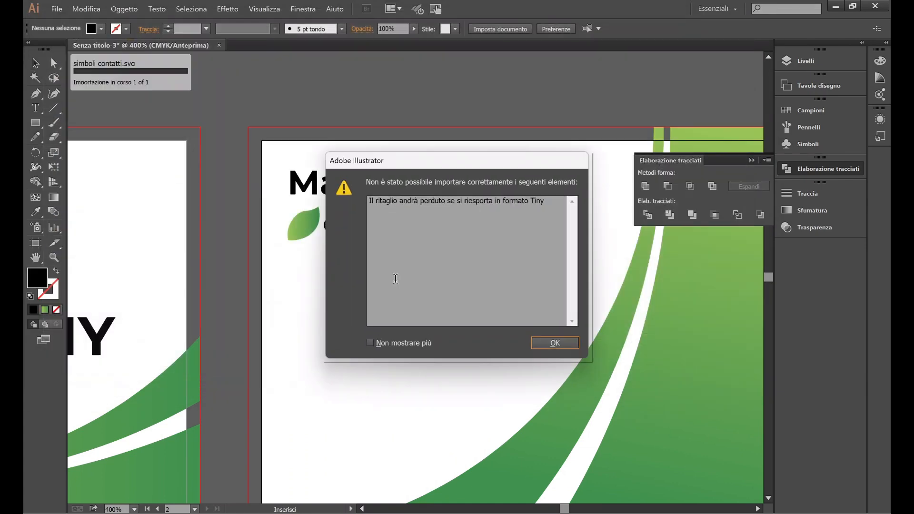
left_click(553, 344)
Step: Marquee-select the placed contact icons and ungroup them with Oggetto > Separa
key("ctrl+minus")
key("ctrl+minus")
key("ctrl+minus")
key("ctrl+minus")
key("ctrl+minus")
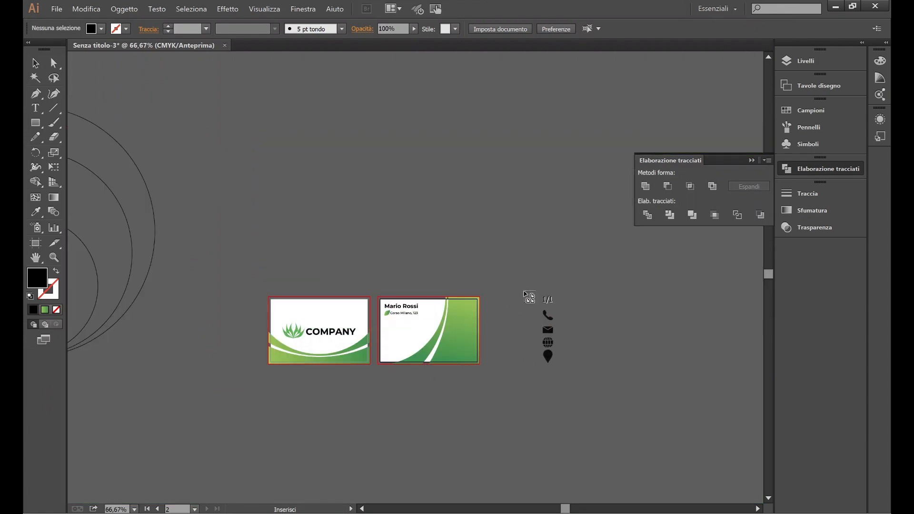
scroll(609, 266, "down", 4)
scroll(610, 265, "down", 1)
left_click(751, 160)
left_click_drag(656, 152, 555, 460)
left_click(125, 9)
left_click(143, 68)
left_click_drag(605, 148, 544, 198)
left_click(544, 198)
scroll(588, 371, "up", 2)
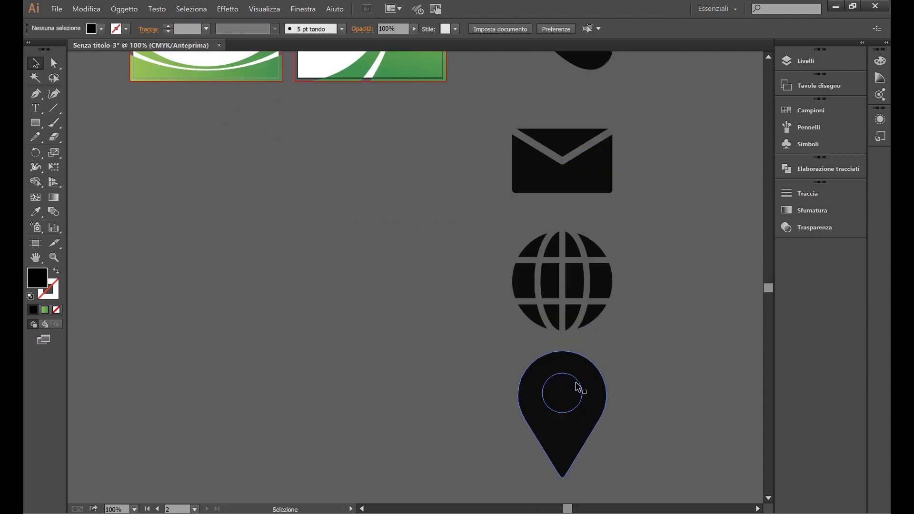
double_click(580, 391)
left_click(54, 63)
left_click(567, 426)
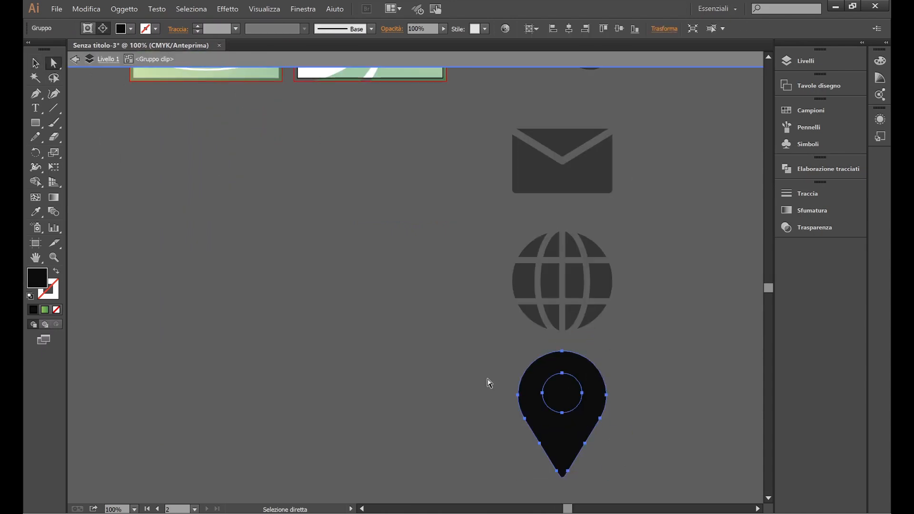
left_click(34, 64)
double_click(570, 399)
left_click(54, 63)
left_click(557, 392)
left_click(35, 64)
double_click(568, 392)
left_click(566, 388)
key("Delete")
key("ctrl+z")
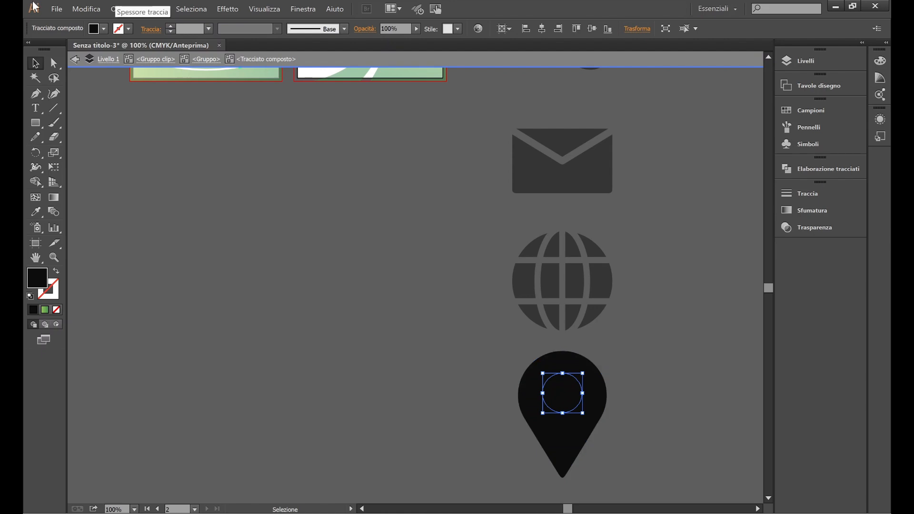
left_click(102, 29)
left_click(50, 50)
left_click(166, 138)
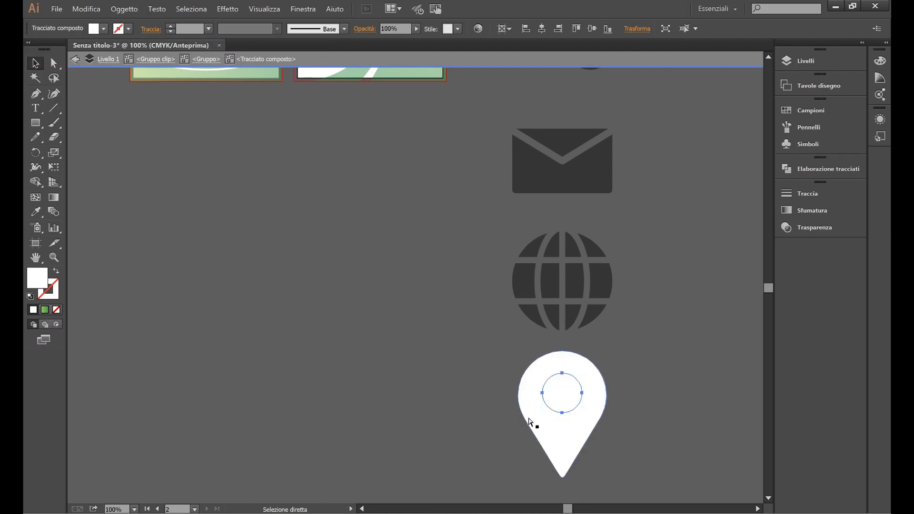
key("ctrl+z")
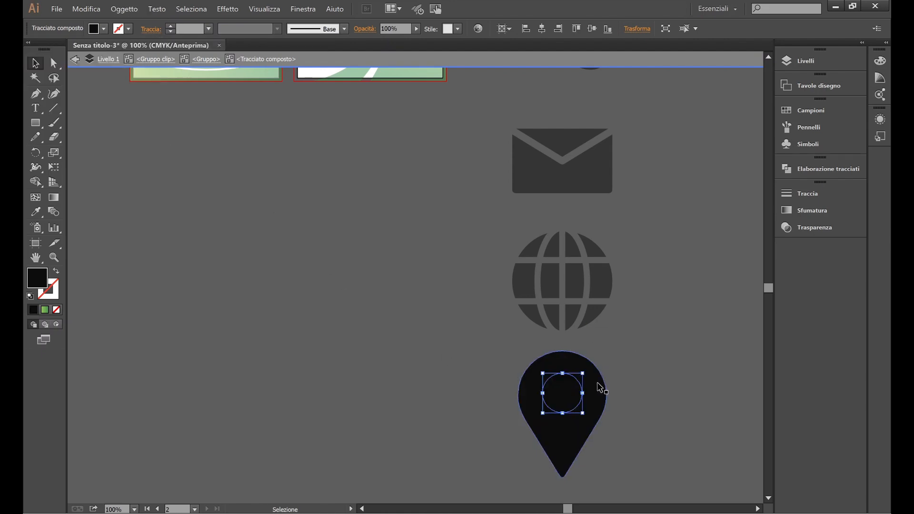
left_click(98, 29)
left_click(50, 49)
left_click(310, 302)
key("ctrl+z")
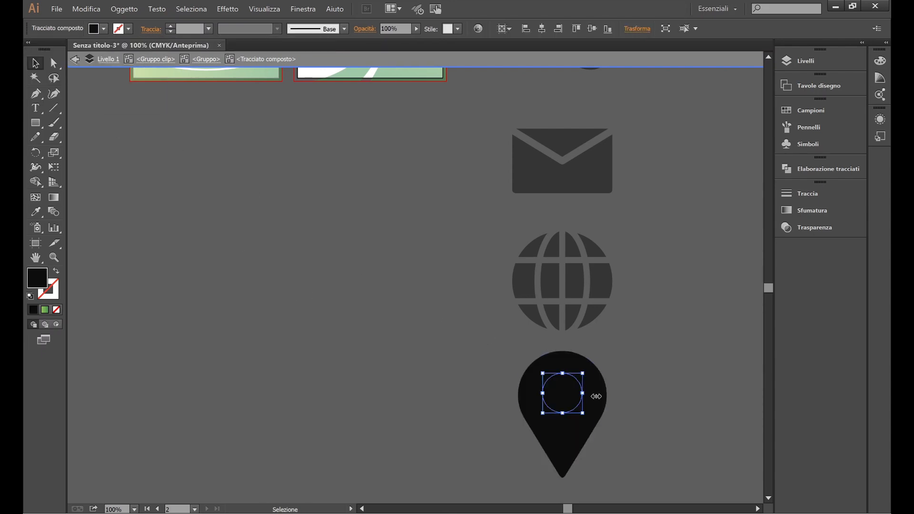
left_click(435, 315)
scroll(540, 428, "up", 2)
left_click(53, 63)
left_click(591, 348)
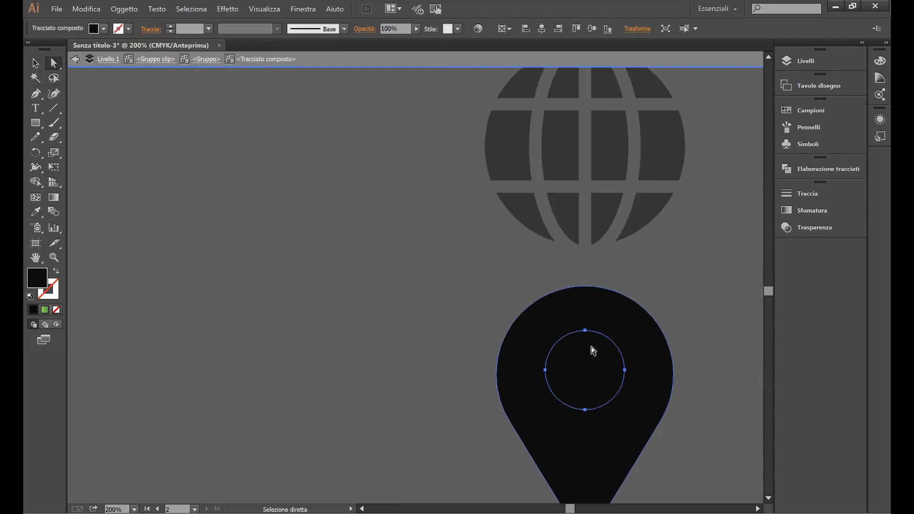
left_click(98, 30)
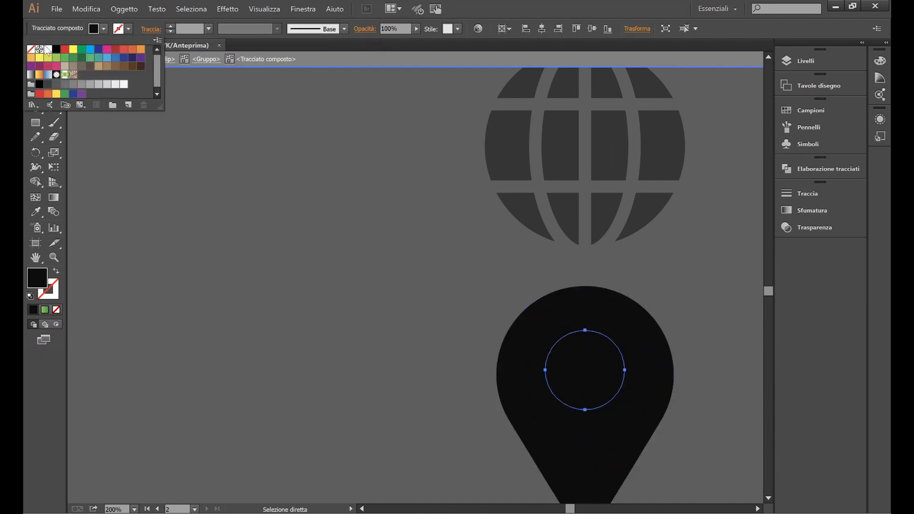
left_click(48, 49)
key("ctrl+z")
left_click(36, 63)
left_click(438, 310)
left_click(598, 336)
key("ctrl+z")
left_click(589, 350)
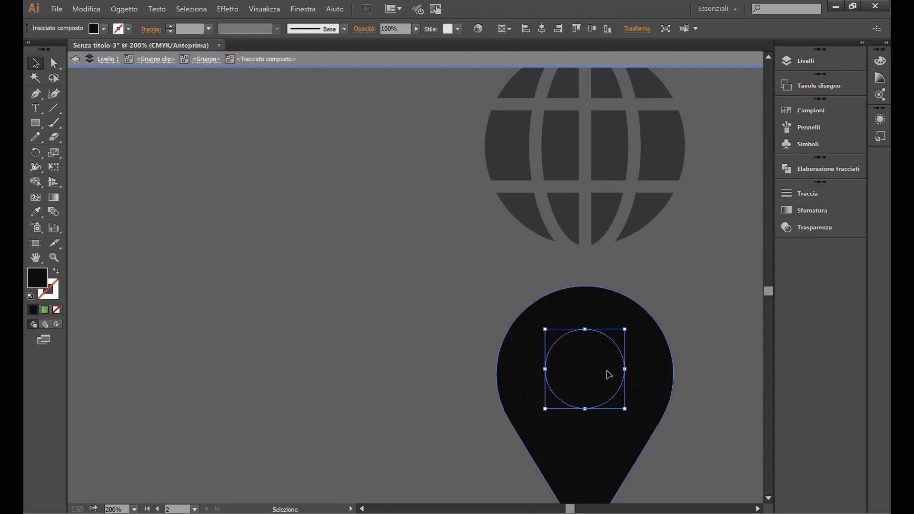
key("Delete")
key("ctrl+z")
left_click(103, 29)
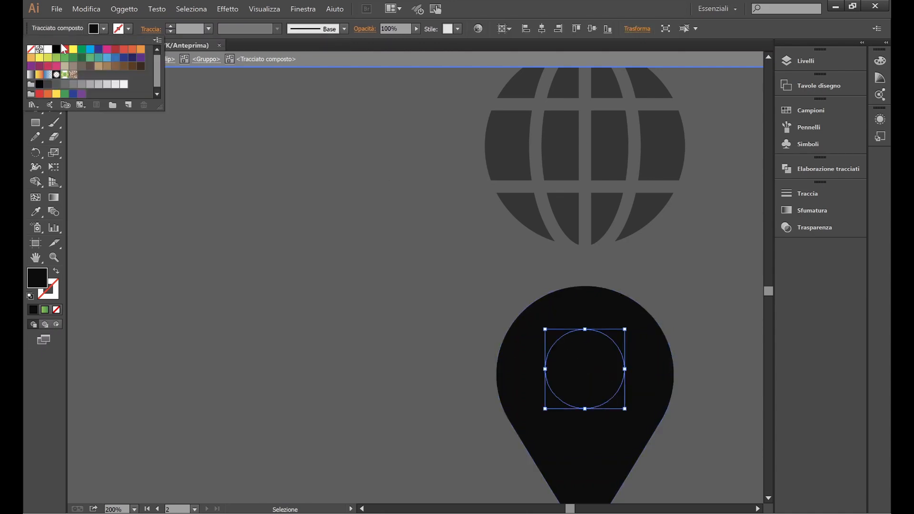
left_click(47, 49)
key("ctrl+z")
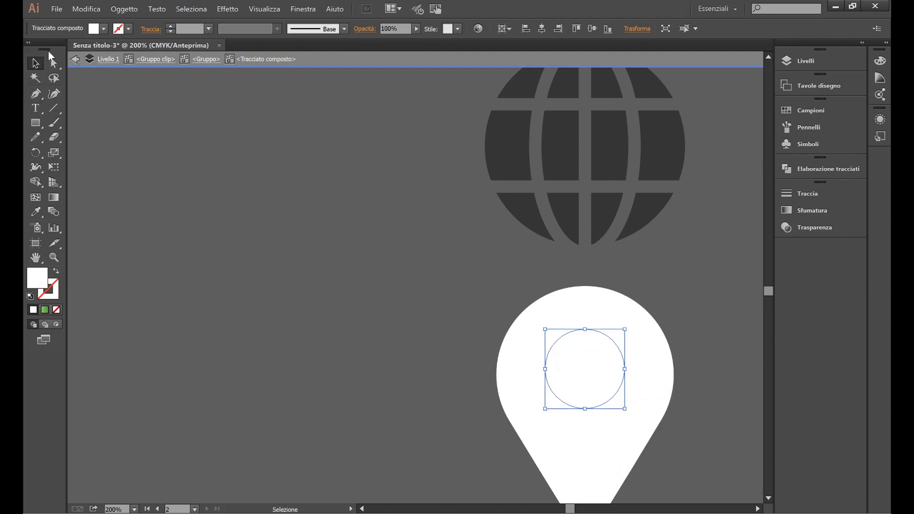
left_click_drag(41, 130, 84, 152)
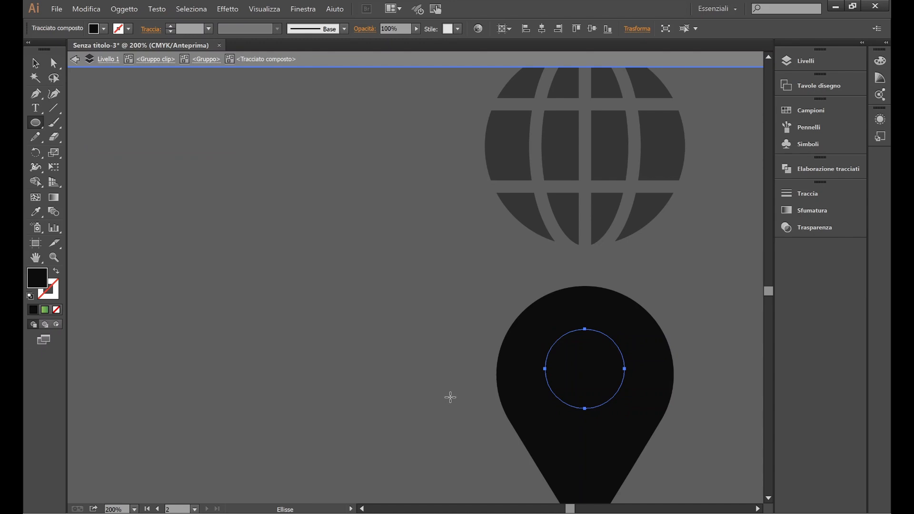
left_click_drag(525, 406, 612, 318)
left_click(103, 29)
left_click(48, 49)
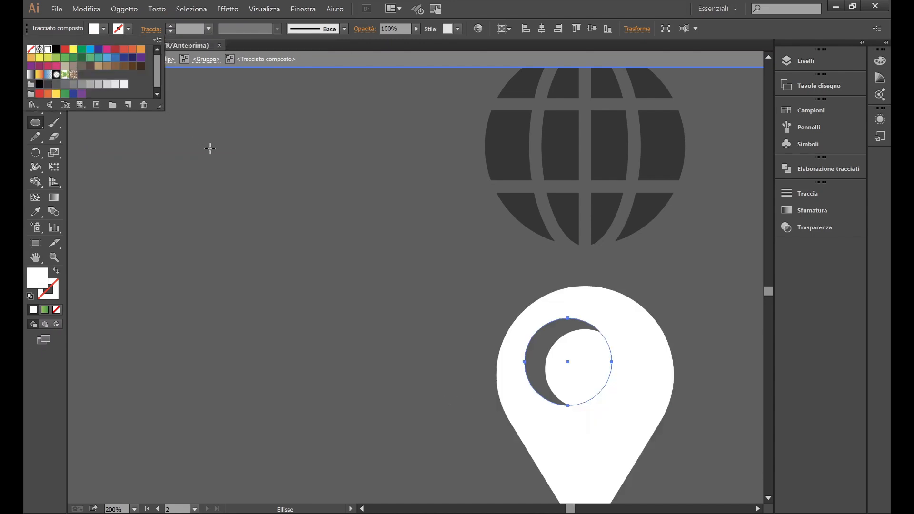
left_click(194, 114)
left_click(35, 63)
key("ctrl+z")
left_click_drag(552, 348, 362, 315)
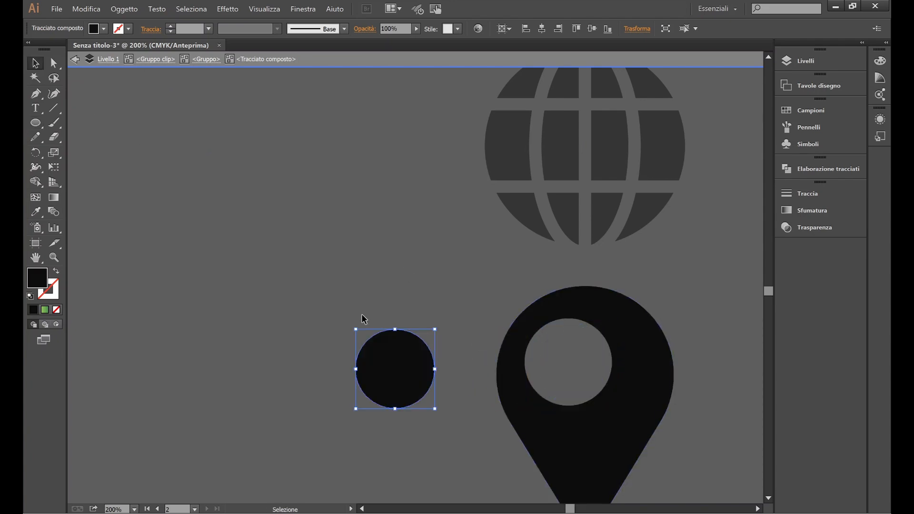
left_click(559, 358)
left_click(541, 332)
left_click_drag(541, 332, 558, 340)
left_click(425, 404)
left_click(410, 390)
key("Delete")
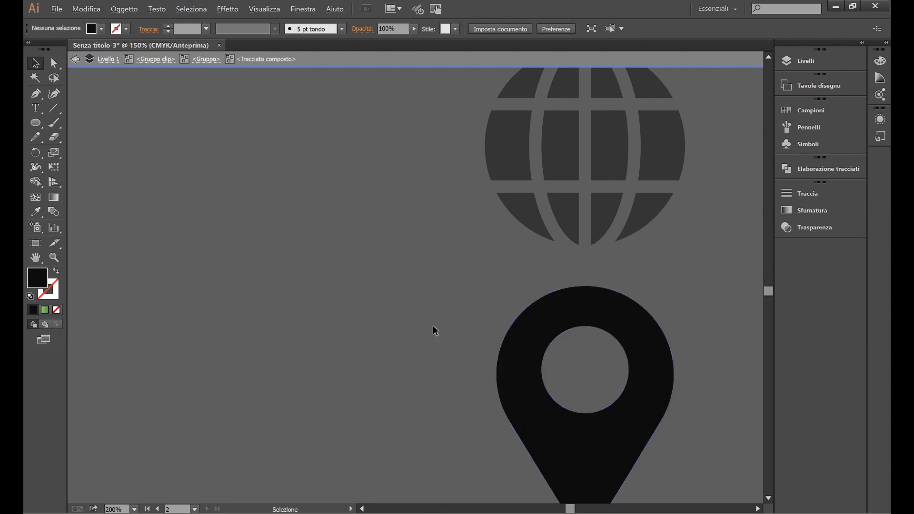
scroll(433, 326, "down", 3)
double_click(341, 340)
left_click(481, 346)
Step: Fill the location pin's shapes with white (Bianco) in isolation mode
scroll(483, 396, "up", 3)
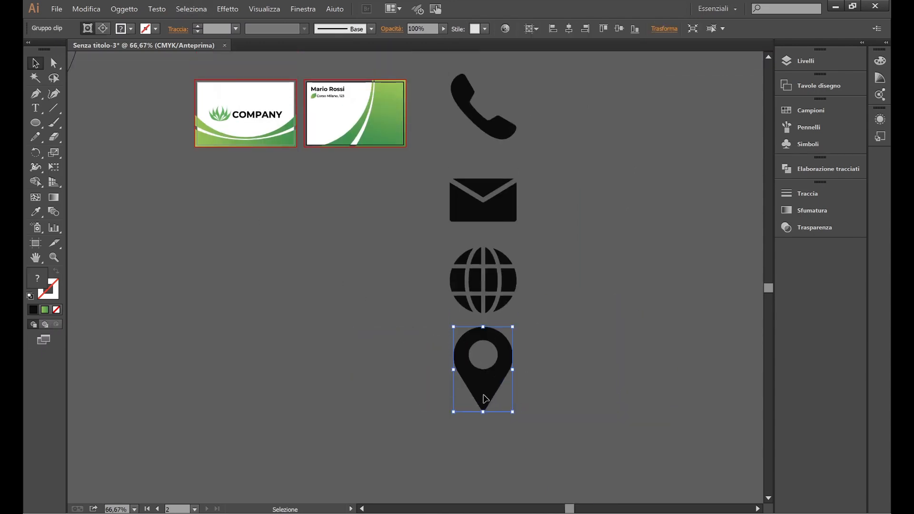
left_click(334, 380)
left_click(475, 374)
left_click(392, 273)
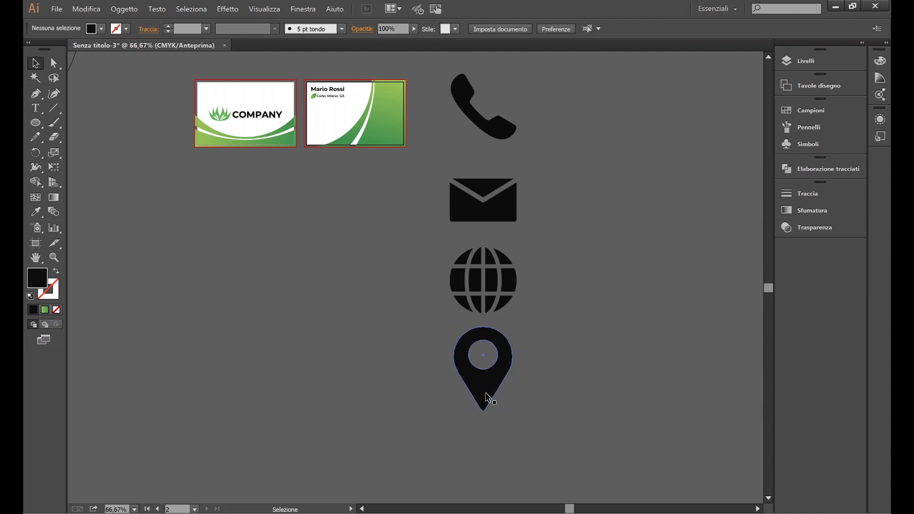
double_click(488, 398)
left_click(485, 384)
left_click(96, 28)
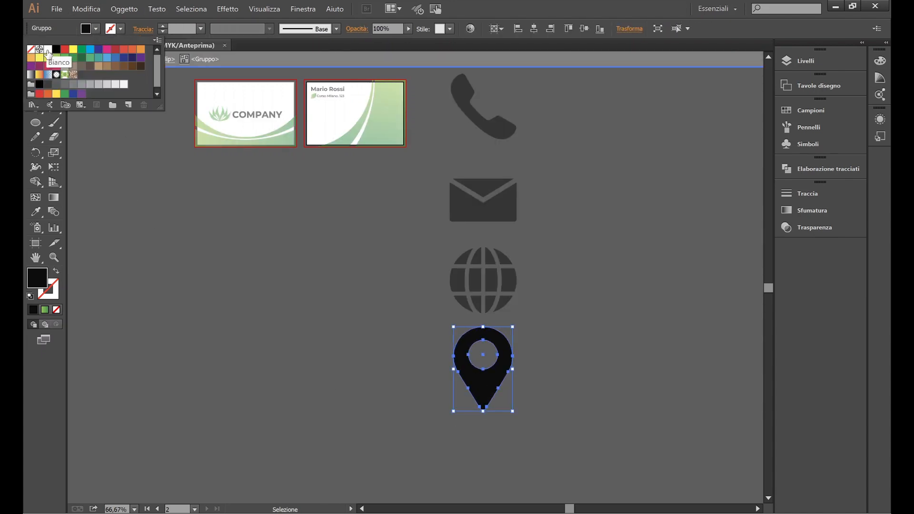
left_click(47, 51)
left_click(213, 332)
double_click(214, 334)
Step: Scale the white pin down and move it below the business cards
scroll(380, 377, "up", 1)
left_click(499, 397)
left_click_drag(436, 374, 414, 335)
left_click(502, 448)
left_click_drag(472, 415, 306, 246)
scroll(326, 181, "up", 2)
scroll(306, 314, "up", 1)
left_click_drag(239, 442, 341, 273)
Step: Position the pin at the back card's left edge, then dock the Livelli panel
scroll(339, 281, "up", 2)
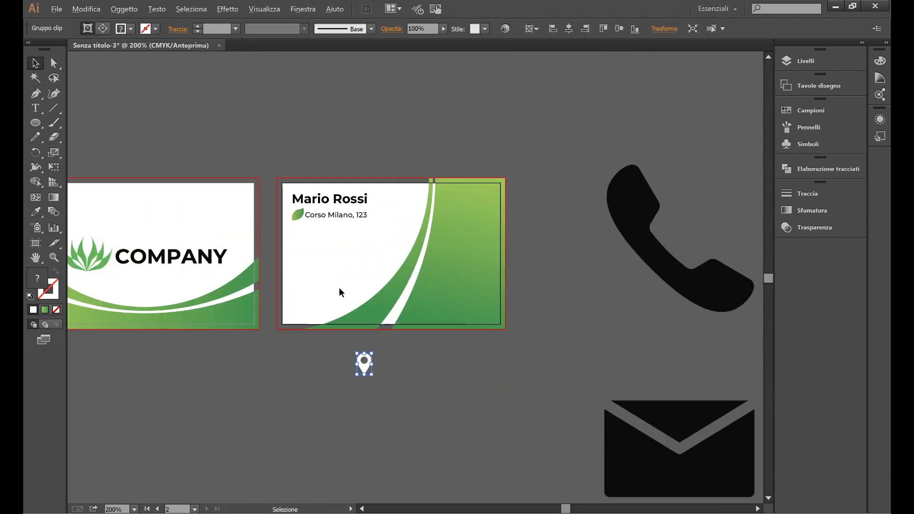
scroll(339, 291, "up", 1)
left_click_drag(371, 403, 292, 269)
scroll(290, 248, "up", 3)
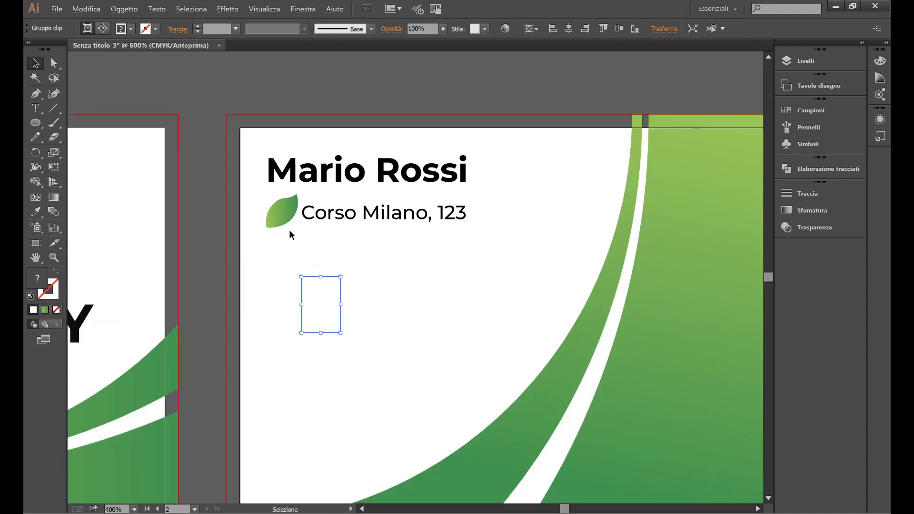
scroll(267, 221, "up", 2)
scroll(476, 161, "down", 3)
left_click_drag(443, 270, 323, 248)
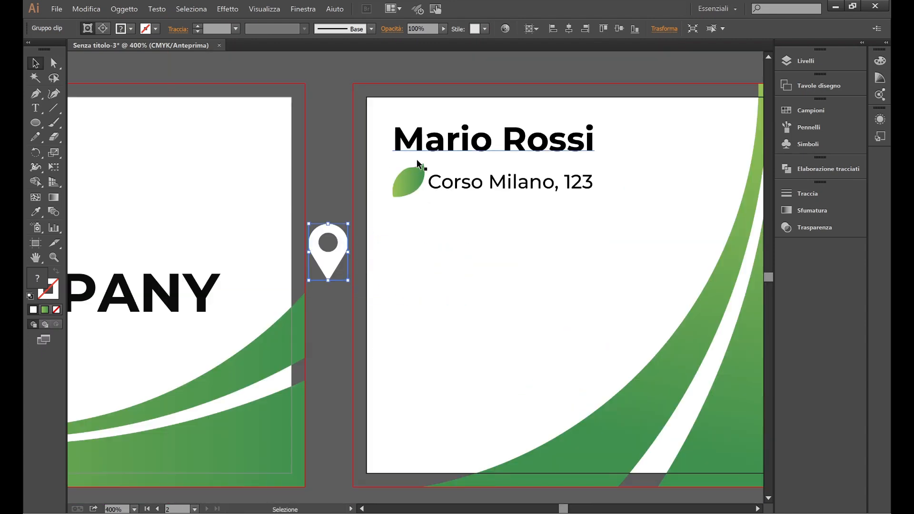
left_click(357, 138)
left_click_drag(781, 62, 821, 221)
left_click(822, 224)
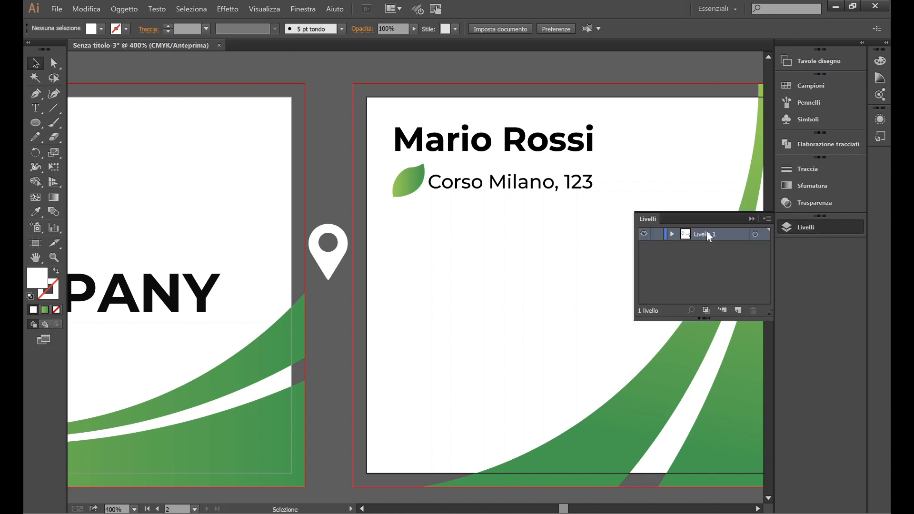
Step: Rename Livello 1 to 'logo' and add a 'grafica' layer beneath it
double_click(704, 234)
type("logo")
key("Return")
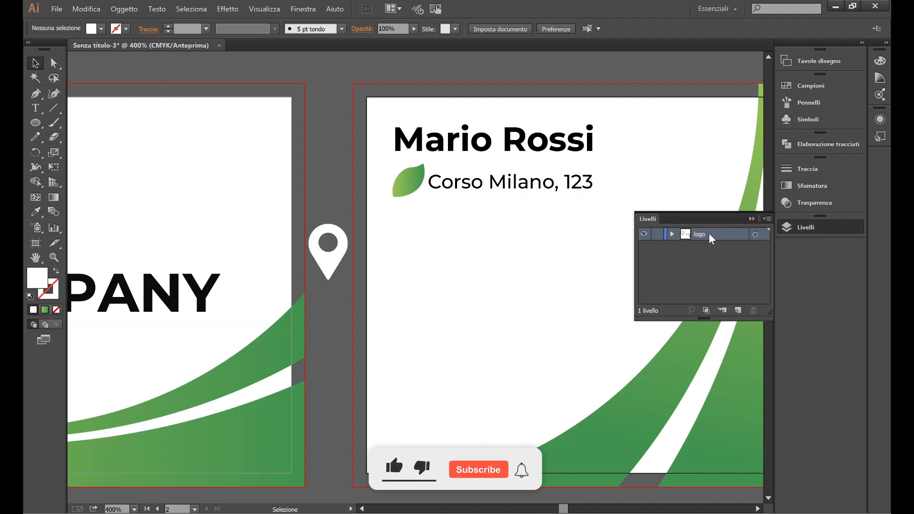
left_click(738, 310)
double_click(706, 233)
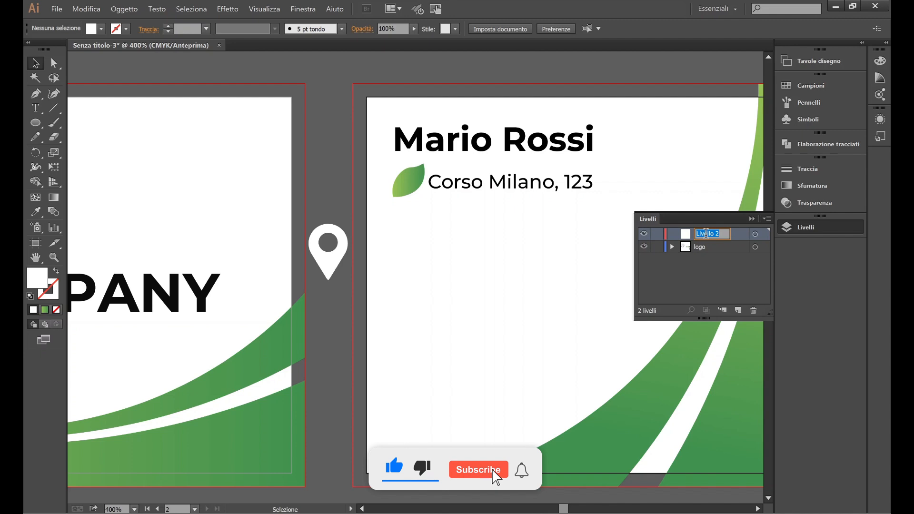
type("grafica")
left_click_drag(707, 235, 710, 250)
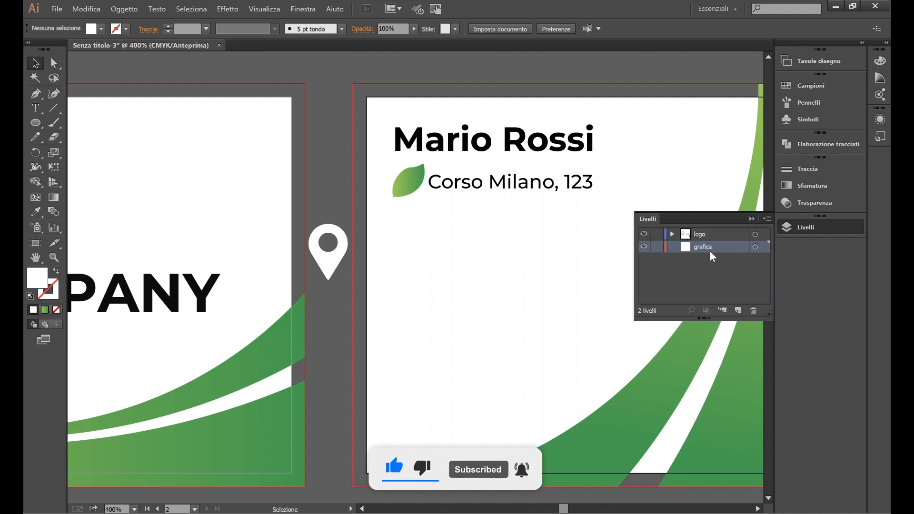
Step: Move the front card's green curves into the grafica layer
scroll(495, 190, "right", 1)
scroll(495, 189, "down", 3)
left_click_drag(401, 341, 348, 254)
left_click_drag(763, 234, 763, 246)
left_click(376, 205)
left_click(395, 376)
scroll(748, 336, "up", 1)
scroll(748, 336, "right", 1)
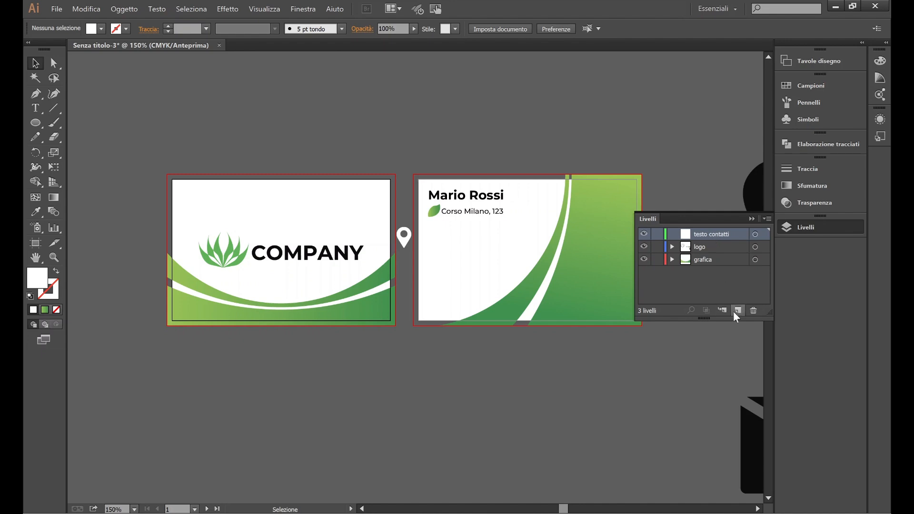
Step: Add new top layers named 'foglia' and 'simbolo contatti'
left_click(738, 311)
type("foglia")
left_click(738, 310)
double_click(706, 233)
type("simbolo co...")
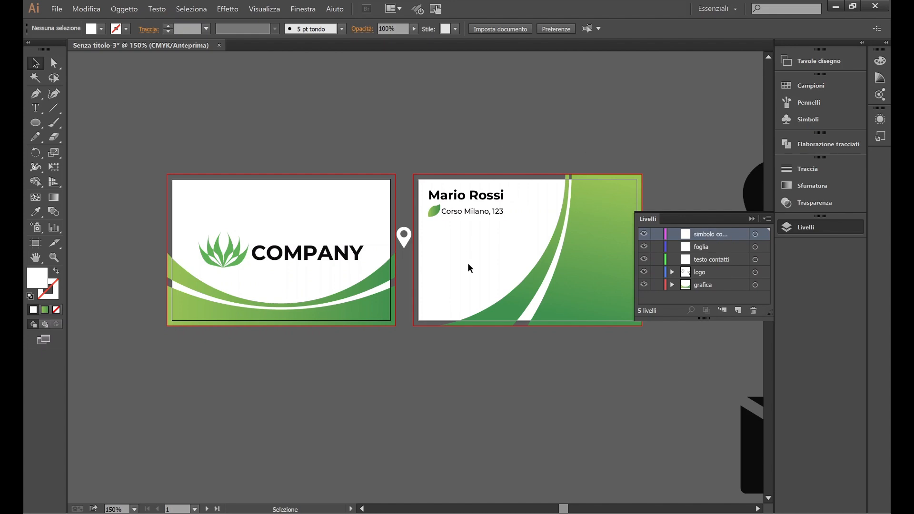
Step: Move the name and address into testo contatti and the leaf into foglia
left_click_drag(468, 268, 481, 198)
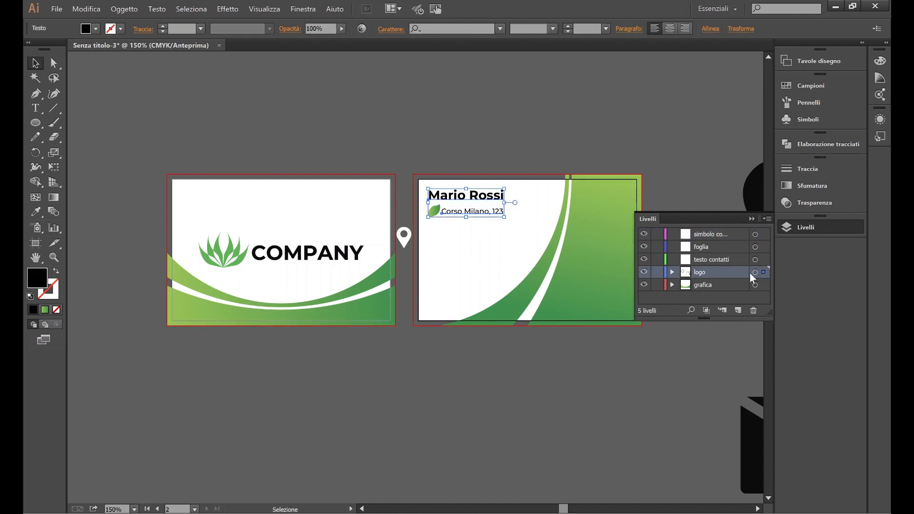
left_click(434, 211)
left_click_drag(764, 268, 765, 234)
left_click(403, 237)
Step: Move the map pin onto the symbol layer and set the leaf icon width to 4 mm
left_click(376, 192)
scroll(419, 191, "up", 3)
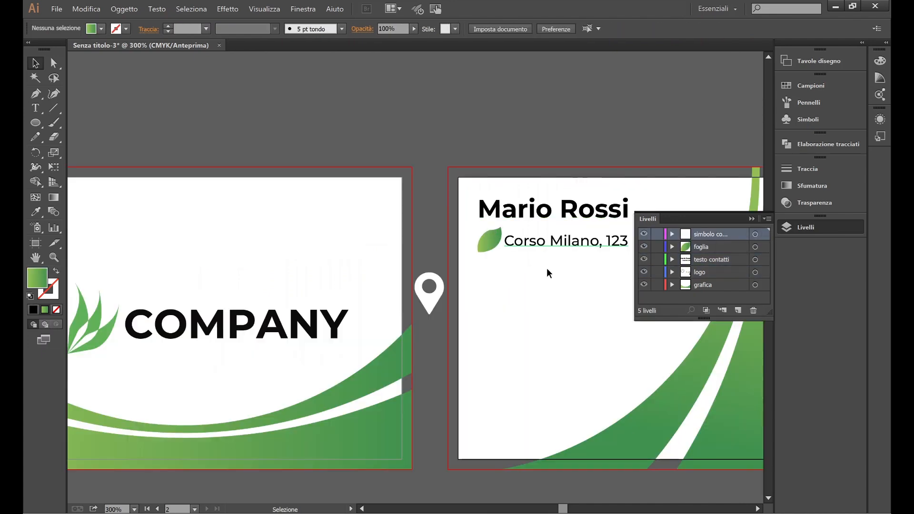
scroll(484, 266, "up", 2)
left_click(442, 227)
left_click(629, 29)
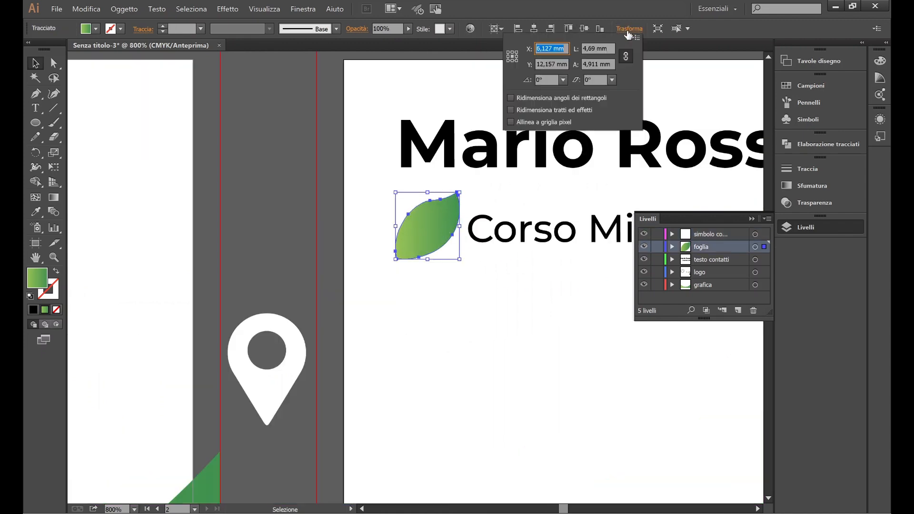
double_click(593, 48)
type("4")
key("Return")
left_click(273, 359)
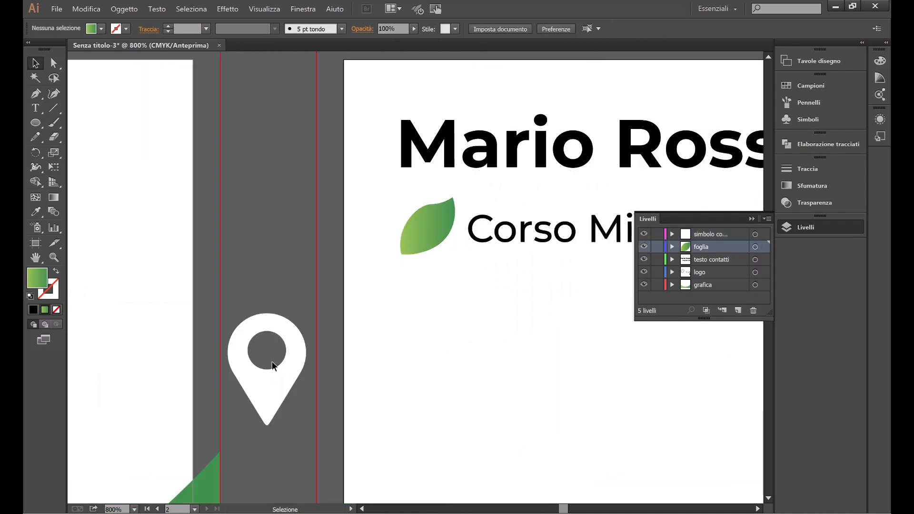
Step: Shrink the map pin and centre it on top of the leaf
left_click(265, 377)
left_click_drag(229, 429, 276, 361)
left_click_drag(284, 350, 421, 236)
scroll(447, 234, "up", 2)
left_click_drag(441, 189, 422, 221)
left_click_drag(399, 260, 409, 245)
left_click(252, 276)
Step: Reapply the 4 mm width to the leaf icon in Transform
scroll(252, 276, "down", 3)
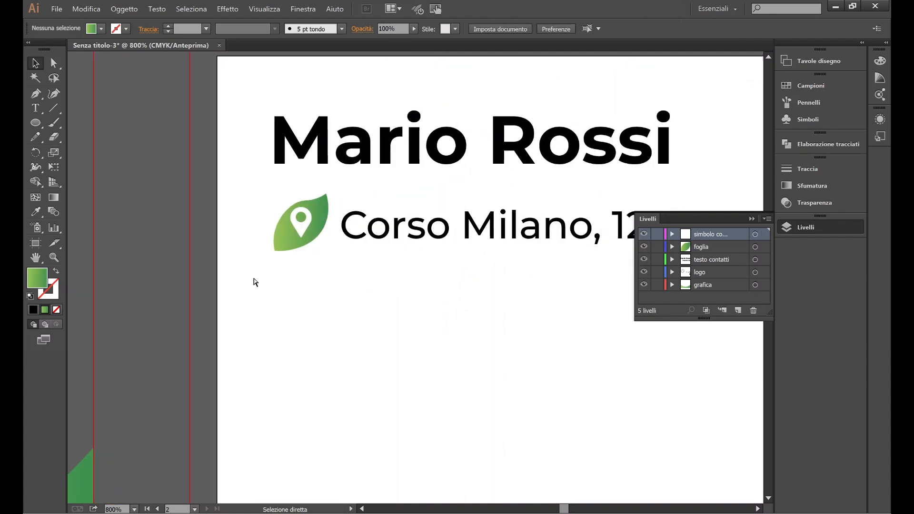
scroll(296, 276, "down", 1)
scroll(295, 280, "down", 1)
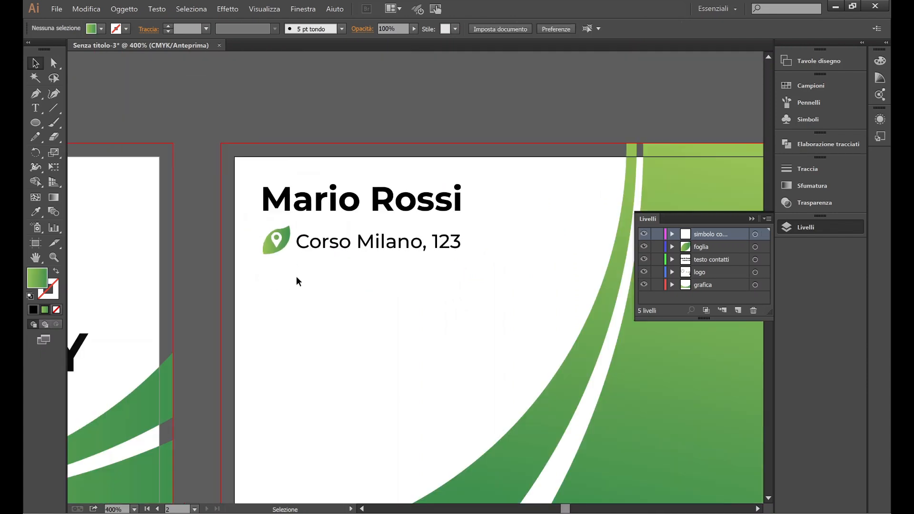
scroll(341, 289, "left", 1)
scroll(338, 277, "up", 1)
left_click(335, 258)
left_click(628, 28)
left_click(588, 48)
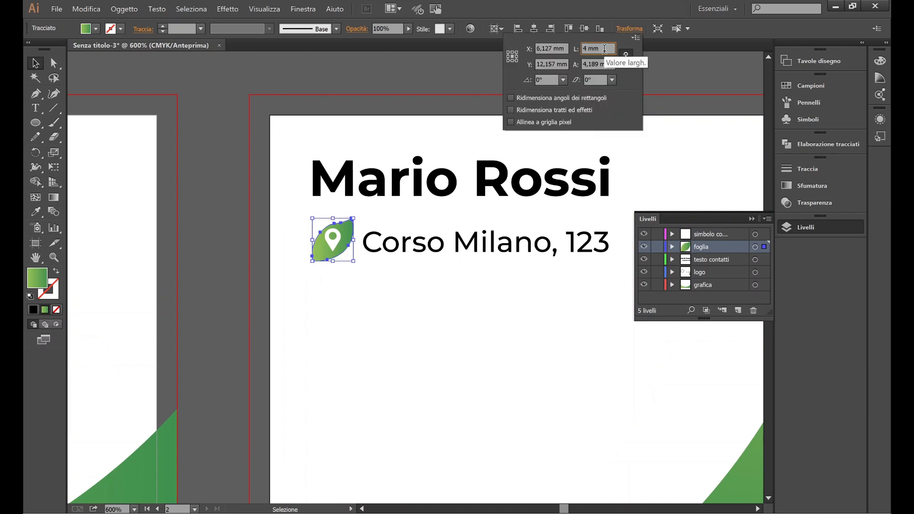
key("Return")
left_click(455, 347)
Step: Set the map pin width to 2 mm in Transform
scroll(455, 346, "right", 1)
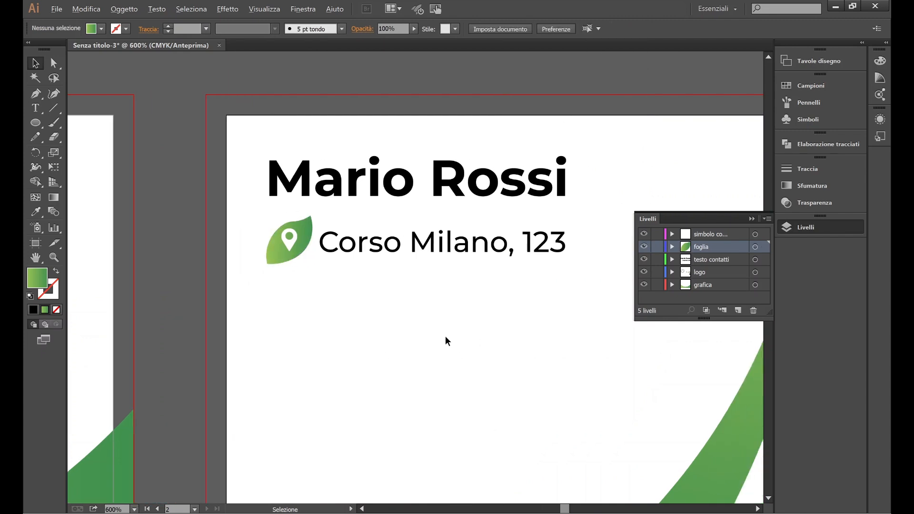
scroll(445, 336, "down", 1)
scroll(367, 272, "up", 2)
left_click(308, 284)
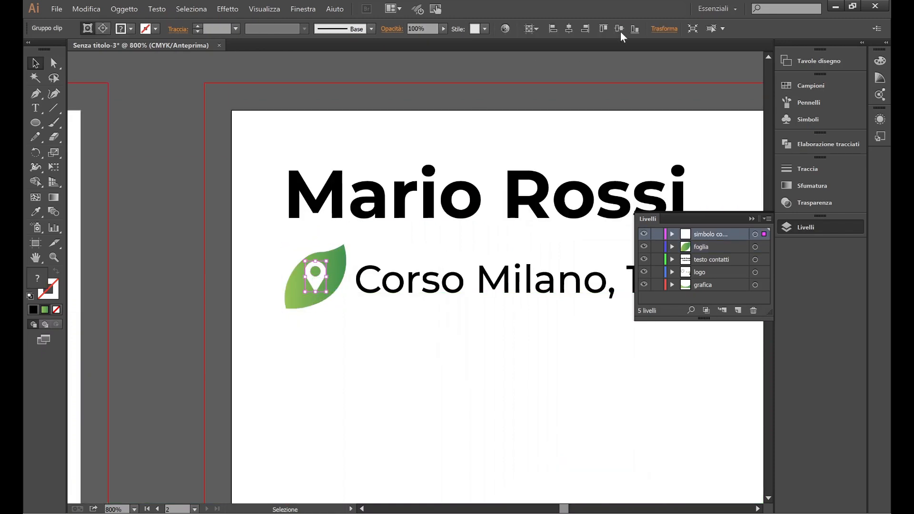
left_click(665, 29)
double_click(628, 49)
type("2")
key("Return")
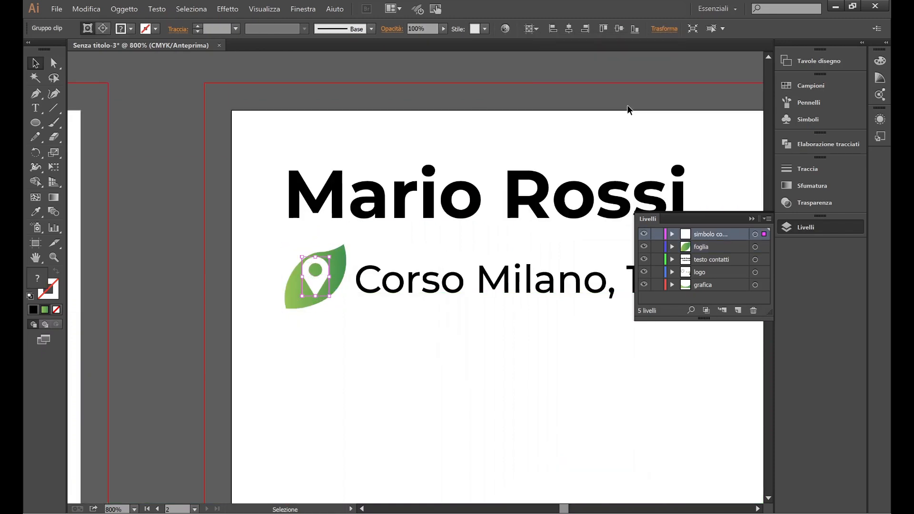
left_click(424, 379)
Step: With the Type tool, place the insertion point after the address line
scroll(410, 359, "right", 1)
scroll(407, 357, "down", 2)
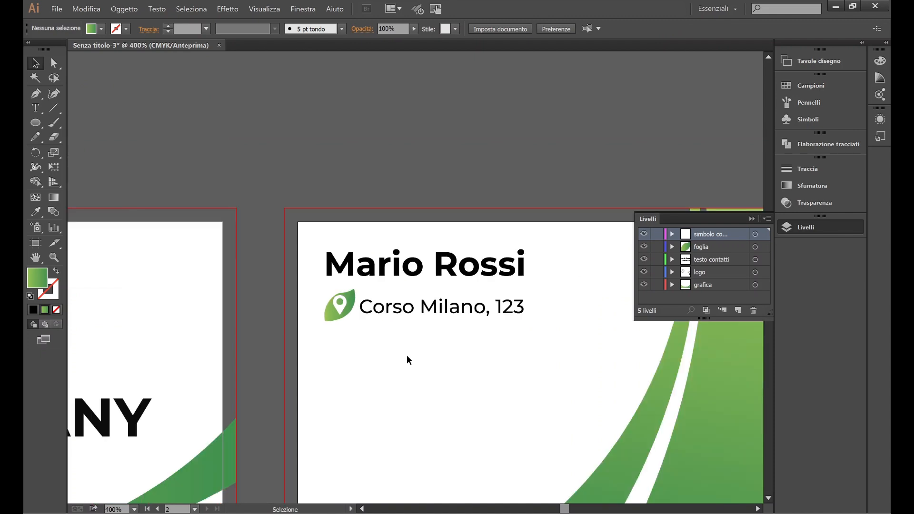
scroll(407, 358, "right", 1)
key("t")
left_click(496, 306)
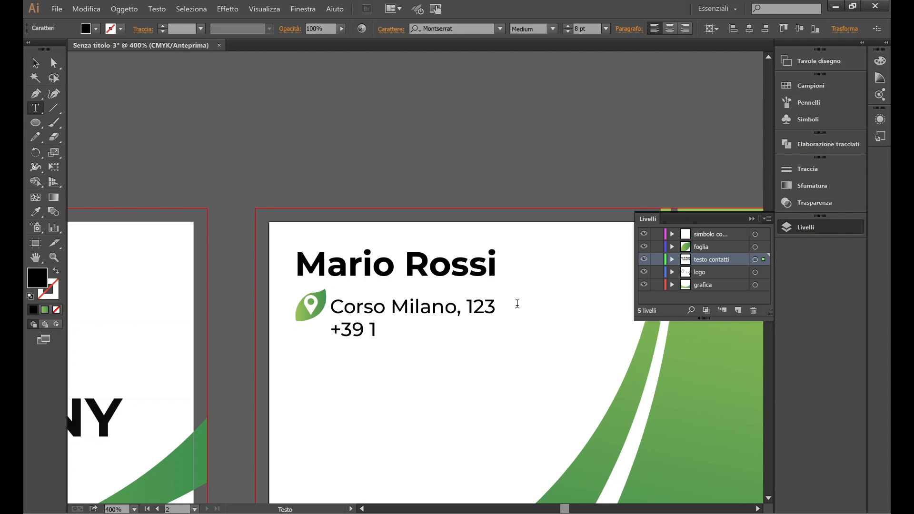
Step: Type the phone number '+39 123 456' below the address
type("+39 123 456 789")
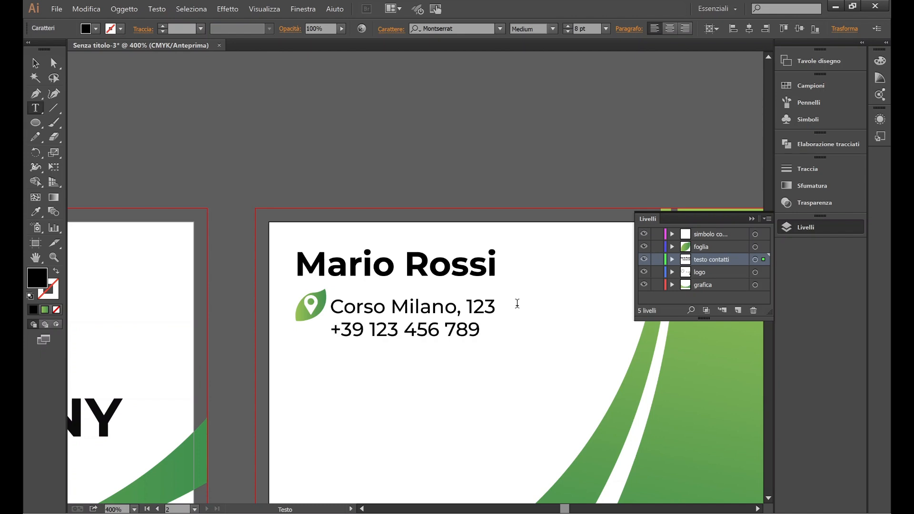
key("Escape")
left_click(267, 326)
scroll(267, 327, "up", 3)
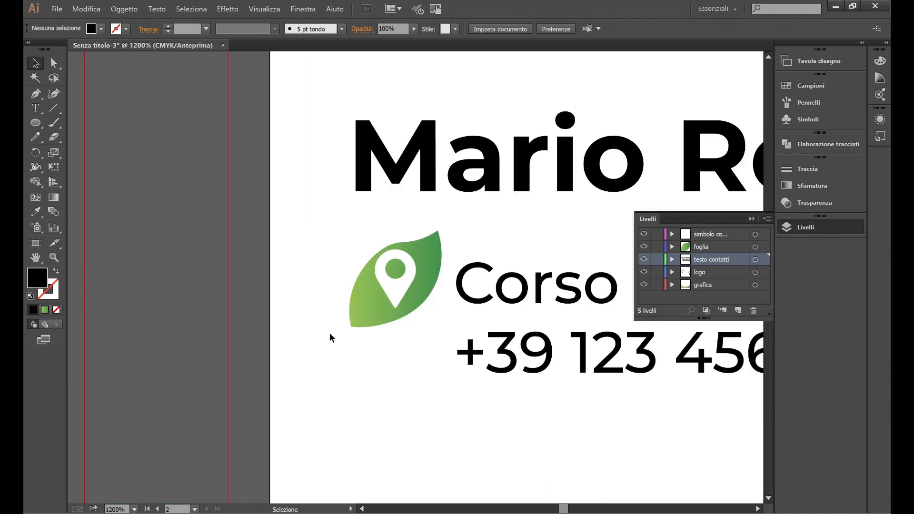
left_click_drag(358, 254, 432, 266)
left_click(414, 351)
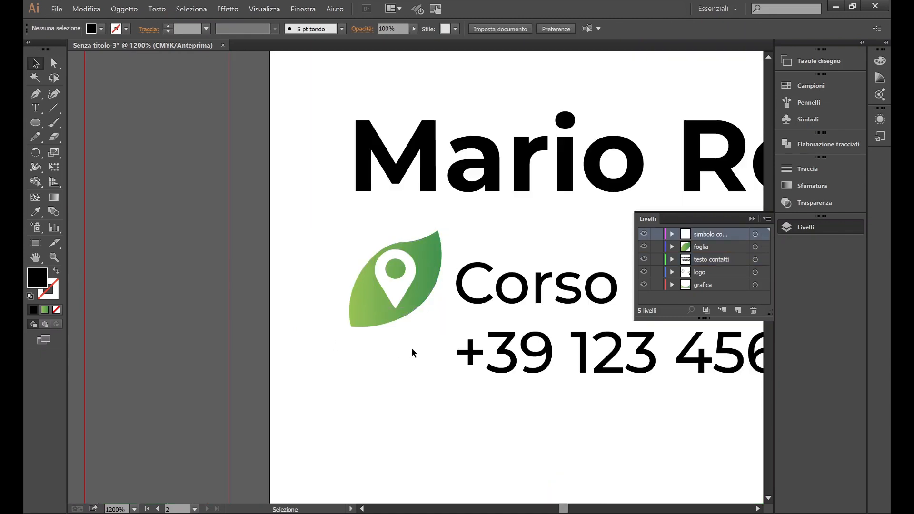
Step: Shrink the leaf-and-pin icon and align it with the address line
scroll(364, 343, "down", 3)
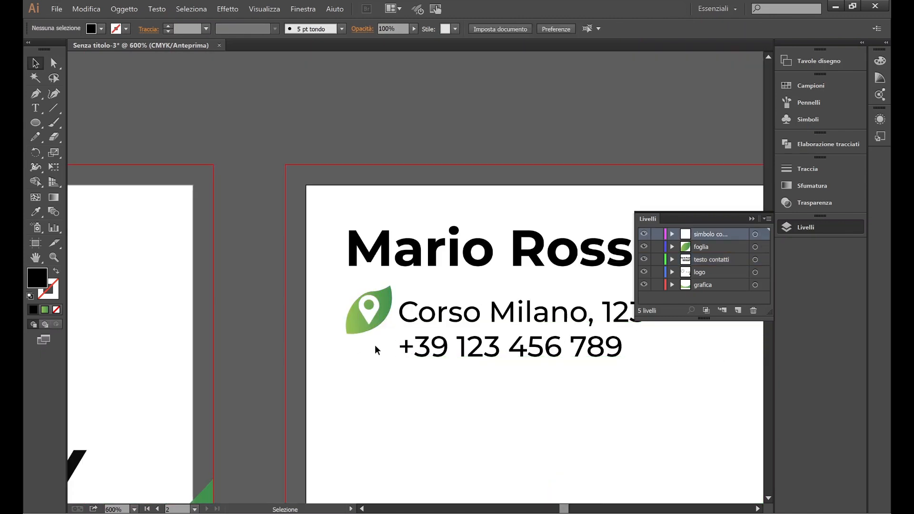
left_click_drag(372, 349, 353, 293)
scroll(354, 266, "up", 1)
left_click_drag(342, 359, 361, 341)
scroll(413, 331, "up", 2)
left_click_drag(387, 284, 359, 301)
left_click(413, 273)
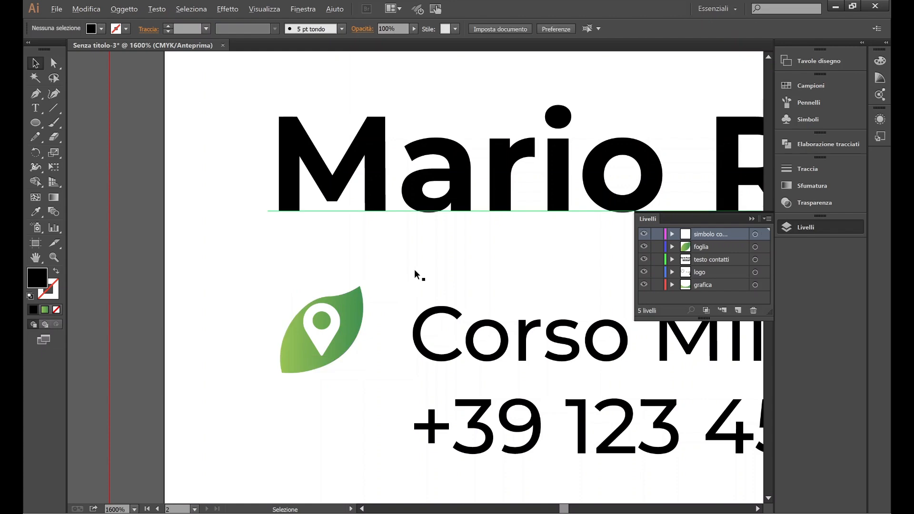
scroll(381, 279, "down", 1)
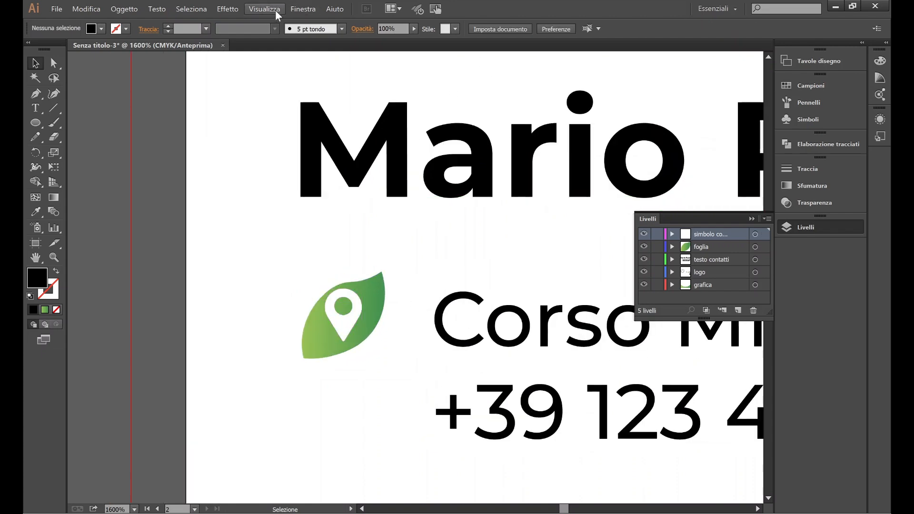
Step: Show the rulers and drag a horizontal guide along the address line
left_click(274, 9)
mouse_move(304, 263)
left_click(500, 262)
left_click_drag(449, 56, 435, 347)
Step: Nudge the leaf-and-pin icon slightly down to line up with the address
left_click(415, 251)
left_click(372, 327)
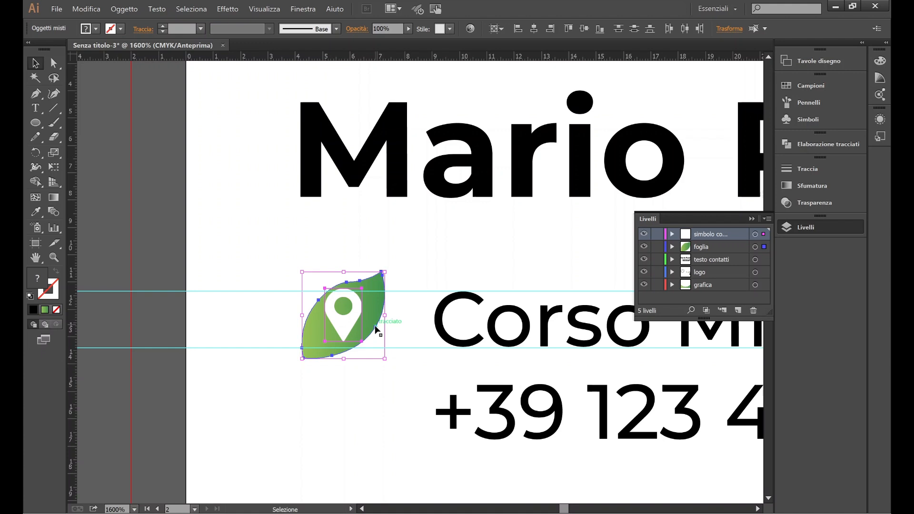
scroll(365, 339, "up", 2)
left_click_drag(375, 302, 374, 312)
left_click(469, 199)
scroll(465, 204, "down", 3)
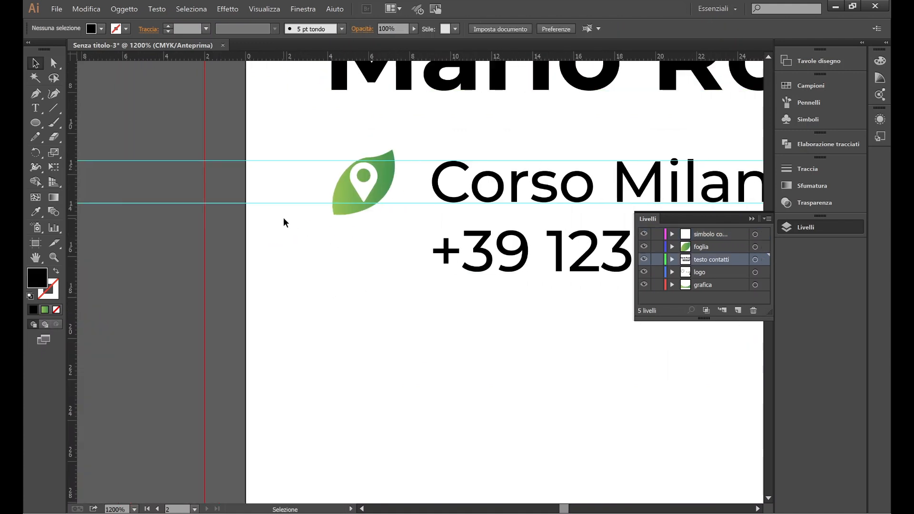
Step: Alt-drag a copy of the leaf-and-pin icon down beside the phone number
left_click_drag(284, 217, 255, 128)
left_click(254, 130)
scroll(340, 241, "right", 2)
left_click_drag(318, 182, 318, 250)
left_click(265, 382)
scroll(270, 285, "right", 1)
scroll(270, 286, "down", 1)
scroll(270, 286, "right", 2)
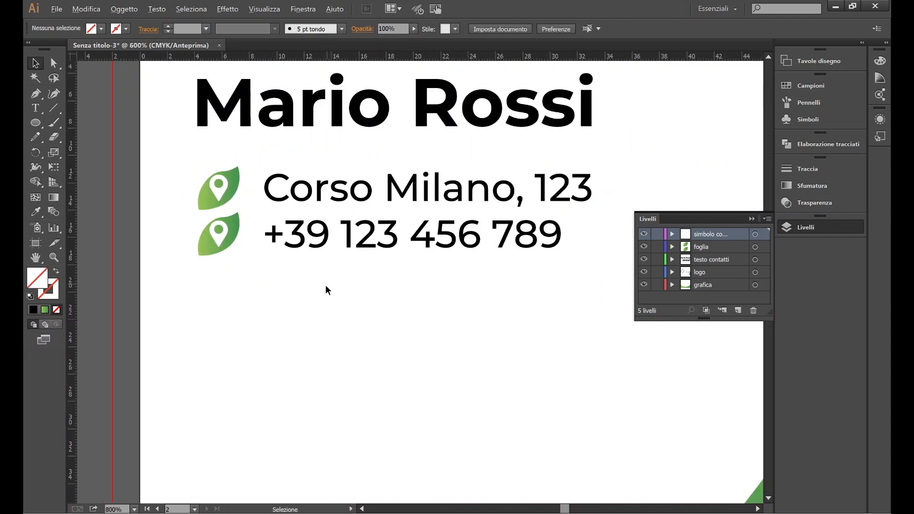
scroll(325, 285, "down", 2)
Step: Insert a new line in the contact text, then undo the unwanted blank line
key("t")
left_click(432, 260)
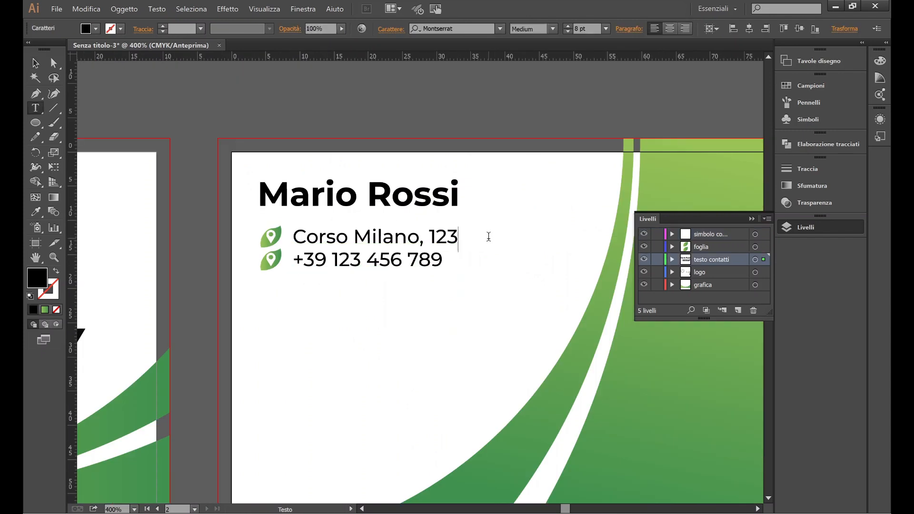
key("Return")
left_click(37, 64)
left_click(213, 289)
scroll(251, 288, "up", 2)
scroll(246, 286, "down", 1)
key("ctrl+z")
left_click(230, 265)
double_click(453, 229)
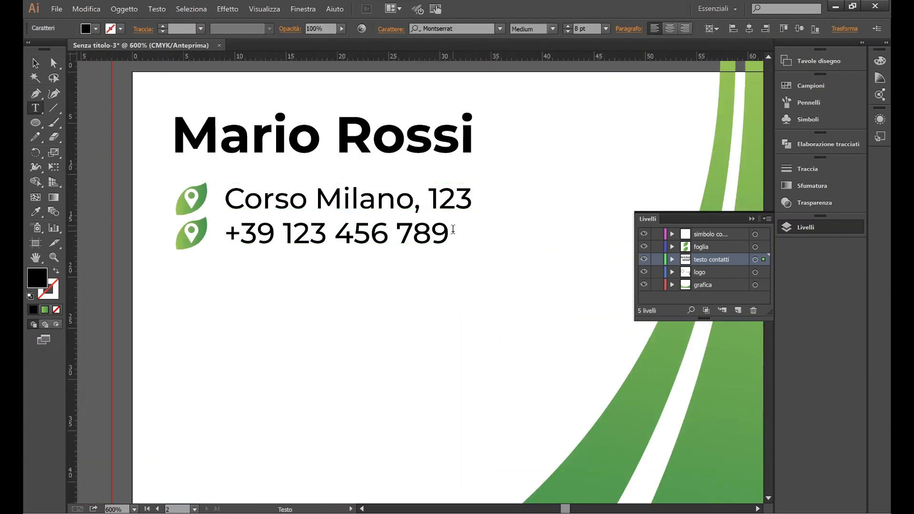
type("email@email.com ")
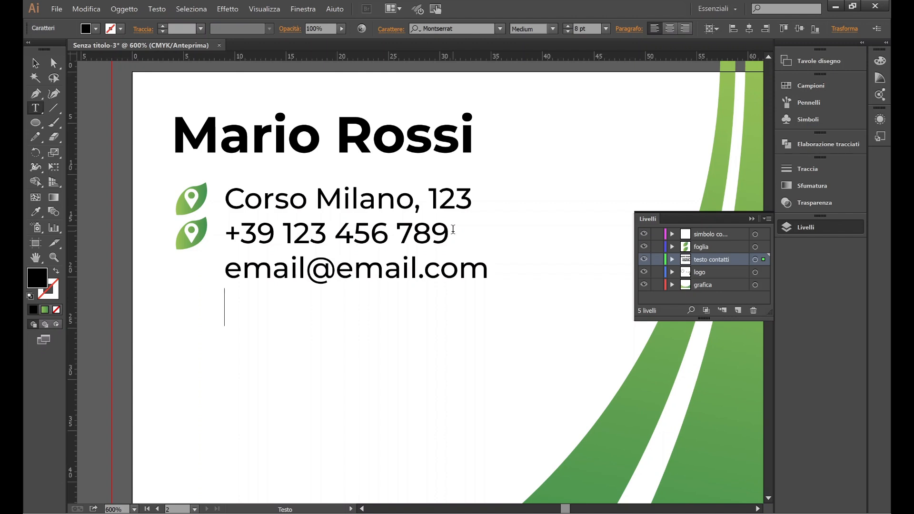
type("www.website.com")
key("Escape")
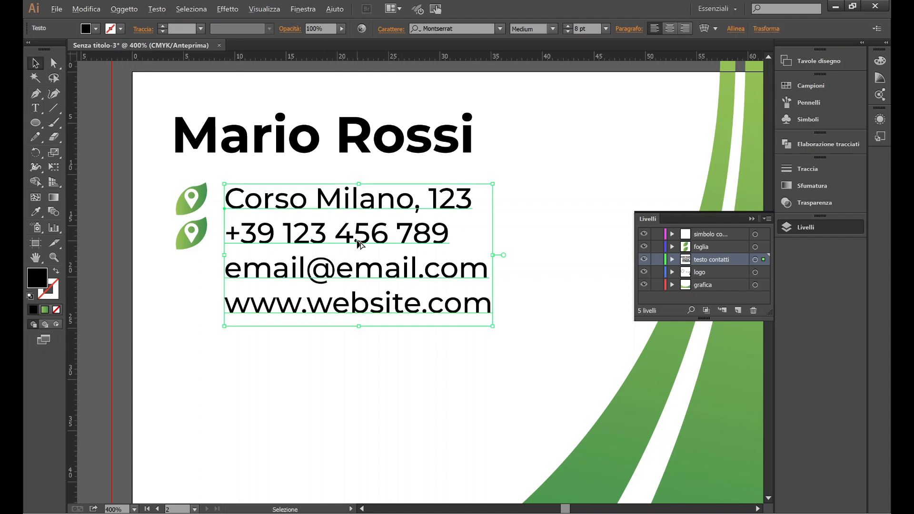
scroll(356, 240, "down", 2)
left_click(350, 339)
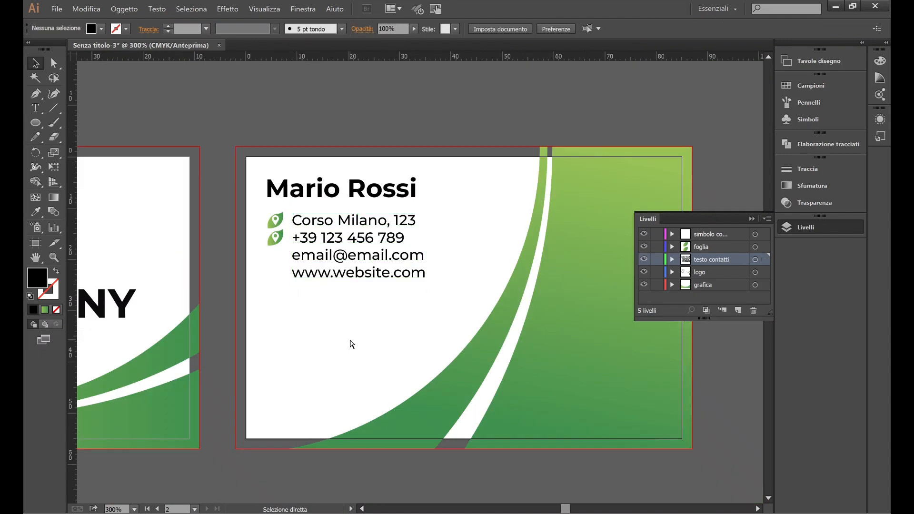
Step: Alt-drag copies of the leaf-and-pin icon down beside the e-mail and website lines
scroll(281, 281, "up", 3)
left_click_drag(303, 231, 284, 190)
scroll(285, 190, "up", 2)
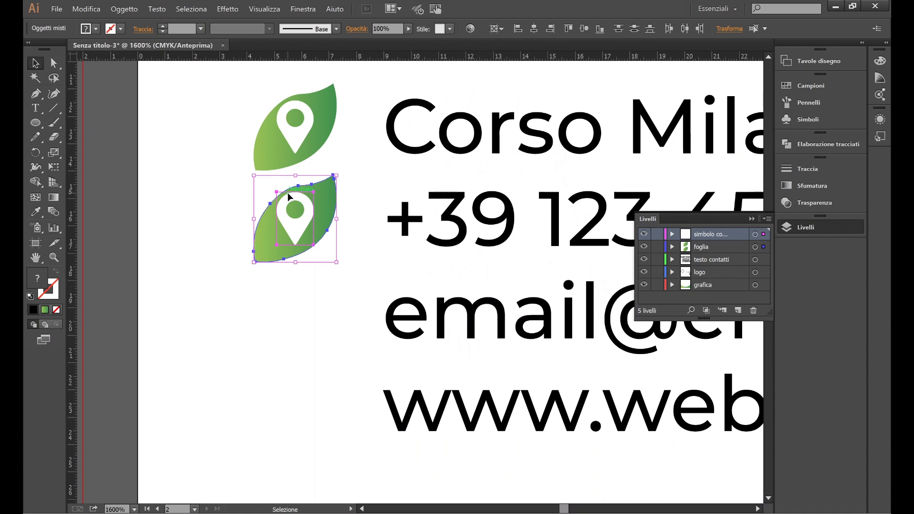
left_click_drag(329, 205, 328, 393)
left_click(228, 219)
scroll(227, 218, "down", 5)
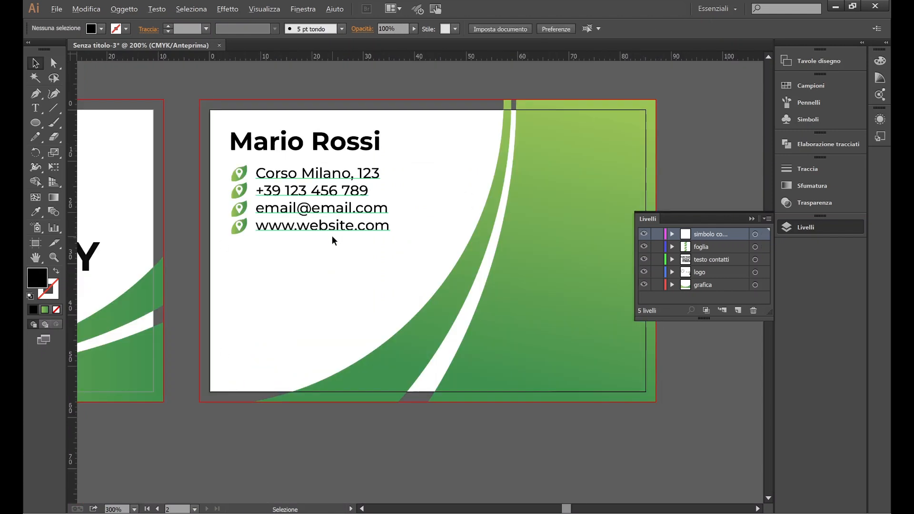
scroll(333, 236, "down", 2)
scroll(332, 238, "down", 2)
scroll(329, 341, "right", 6)
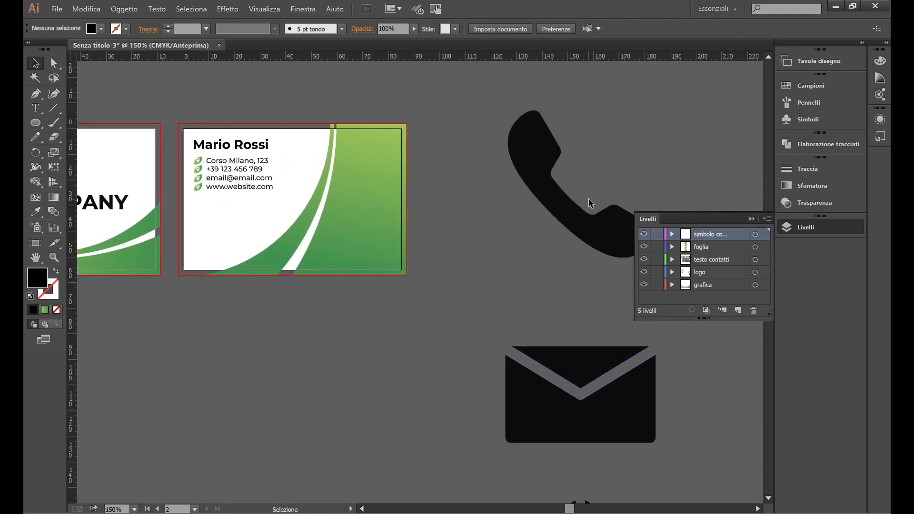
Step: Move the phone icon into the symbol layer and fill its shape white in isolation mode
left_click(567, 209)
scroll(567, 210, "right", 4)
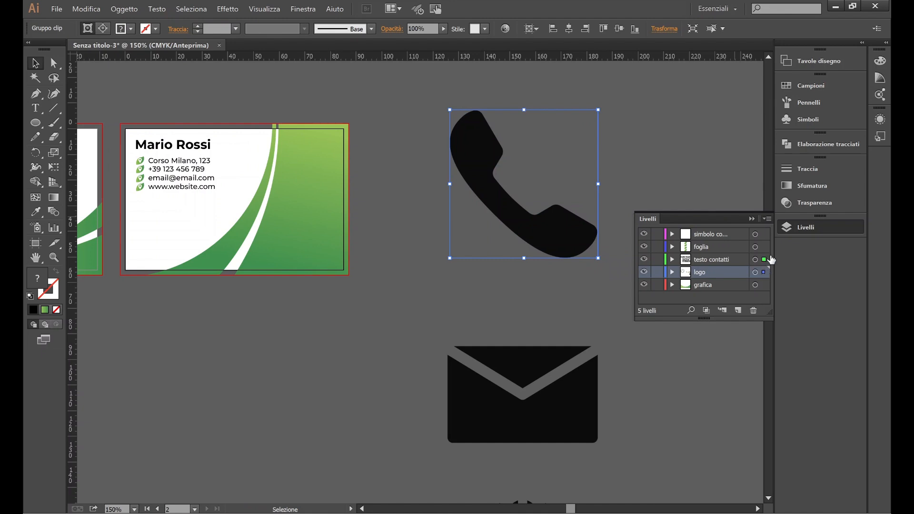
left_click_drag(765, 271, 764, 234)
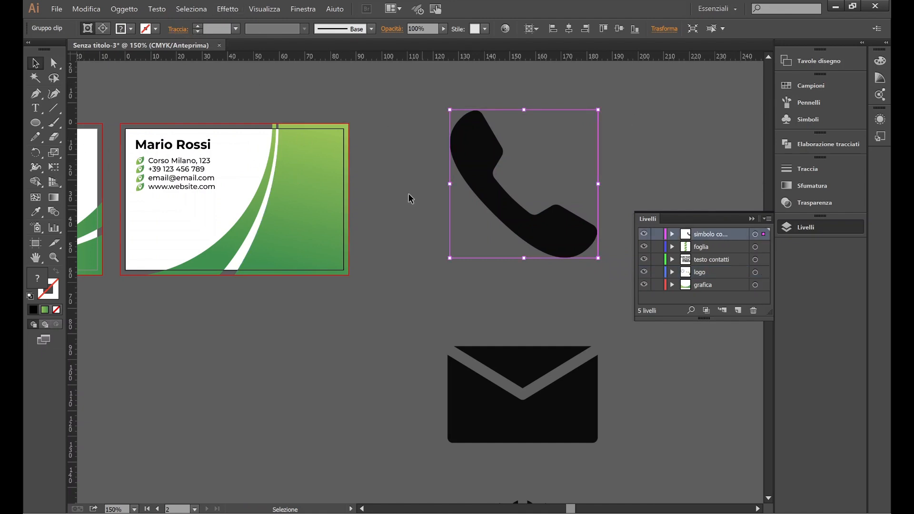
left_click(130, 31)
left_click(49, 52)
left_click(485, 183)
key("ctrl+z")
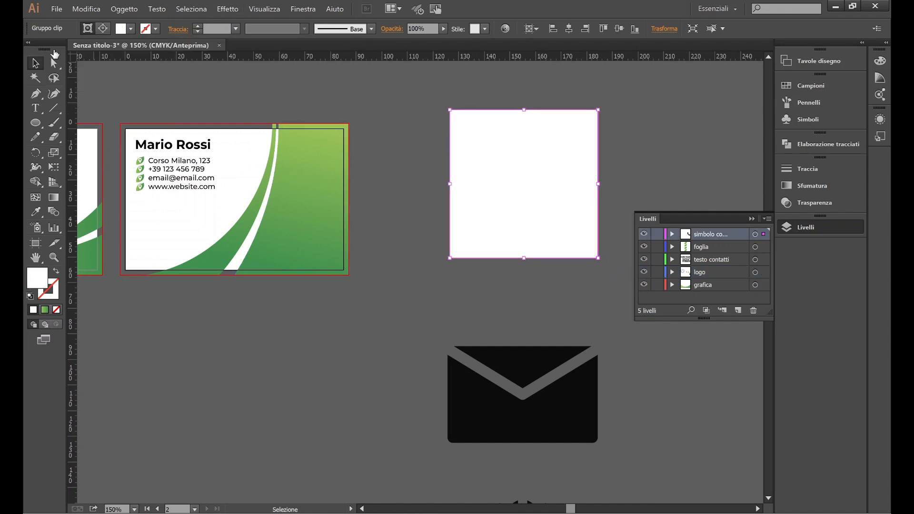
double_click(486, 183)
left_click(130, 29)
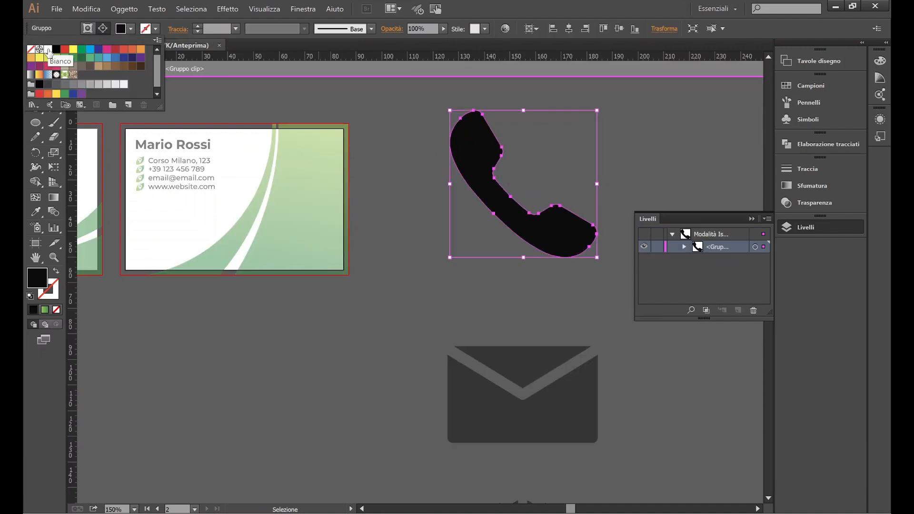
left_click(48, 49)
double_click(358, 375)
Step: Shrink the phone icon and move it toward the contact lines
left_click_drag(597, 257, 491, 153)
key("ctrl+plus")
left_click_drag(595, 150, 137, 212)
scroll(143, 186, "up", 2)
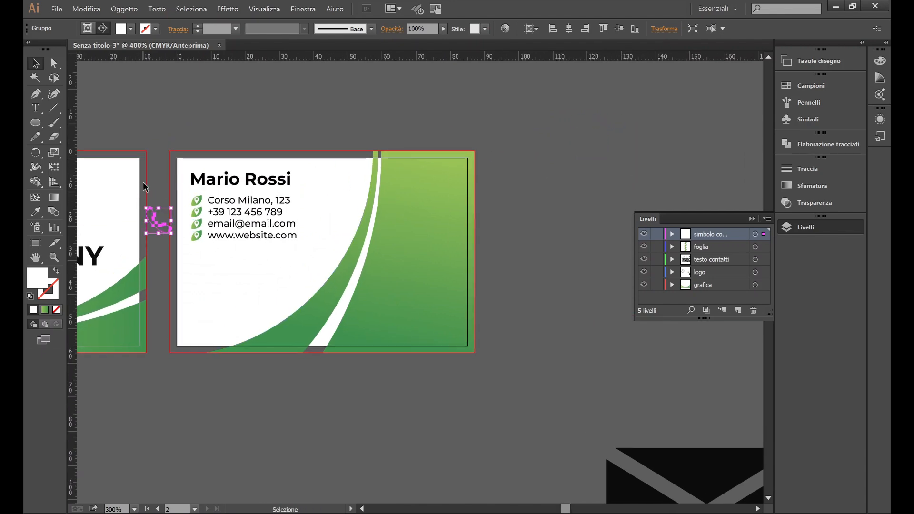
scroll(143, 181, "up", 2)
scroll(196, 293, "up", 1)
scroll(204, 291, "left", 5)
Step: Delete the location pin on the second leaf
left_click(357, 232)
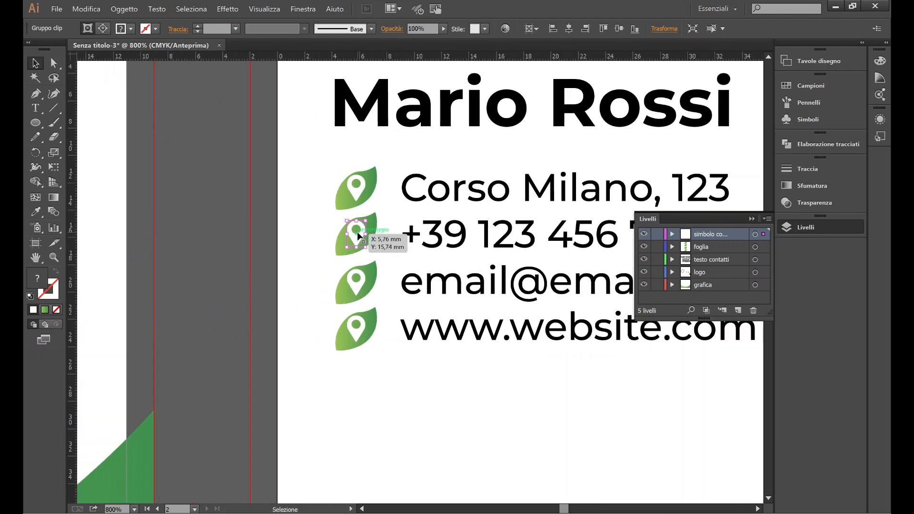
key("Delete")
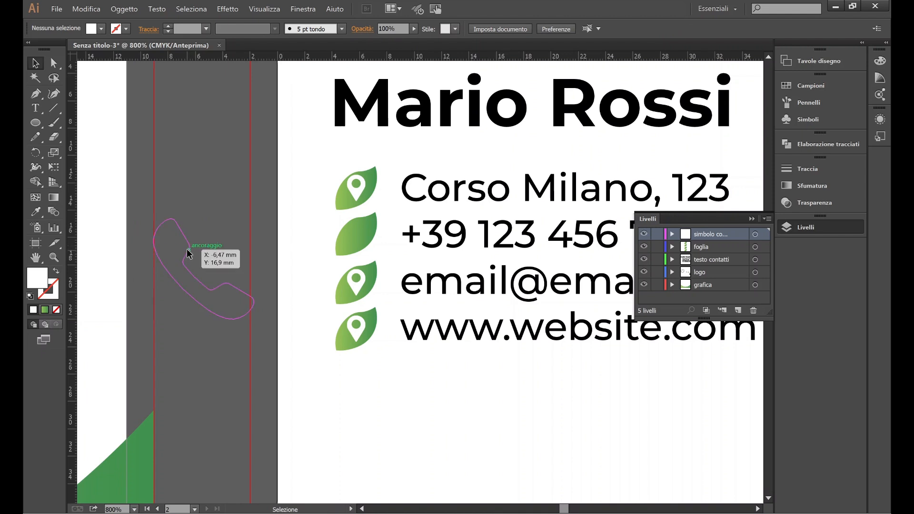
left_click(191, 258)
left_click(209, 333)
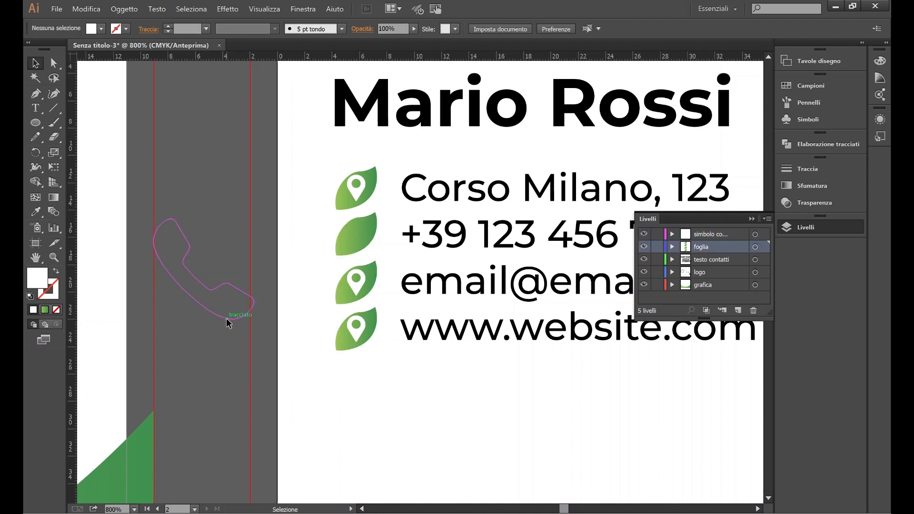
scroll(217, 360, "down", 3, "alt")
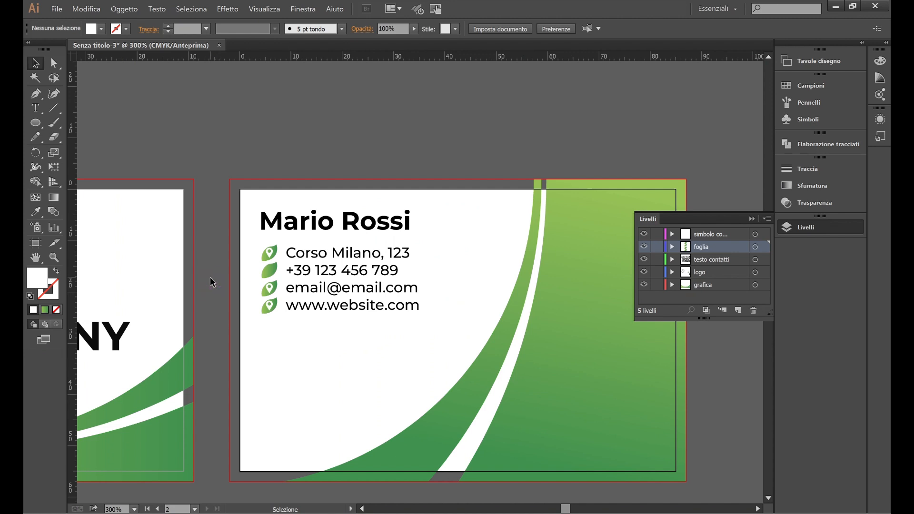
Step: Reselect the whole phone clip group and shrink it to a small icon size
left_click_drag(219, 247, 200, 308)
left_click(208, 294)
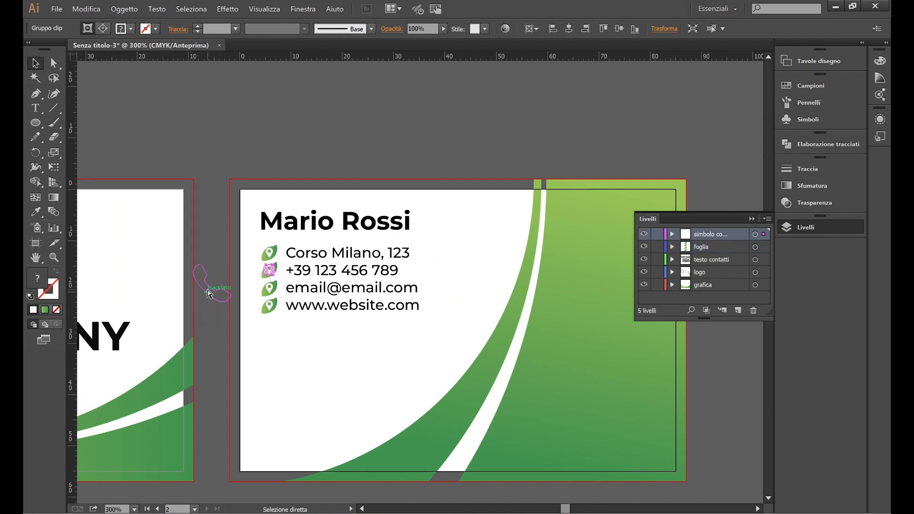
scroll(278, 294, "down", 2, "alt")
scroll(279, 293, "down", 3)
scroll(295, 291, "right", 3)
left_click(431, 282)
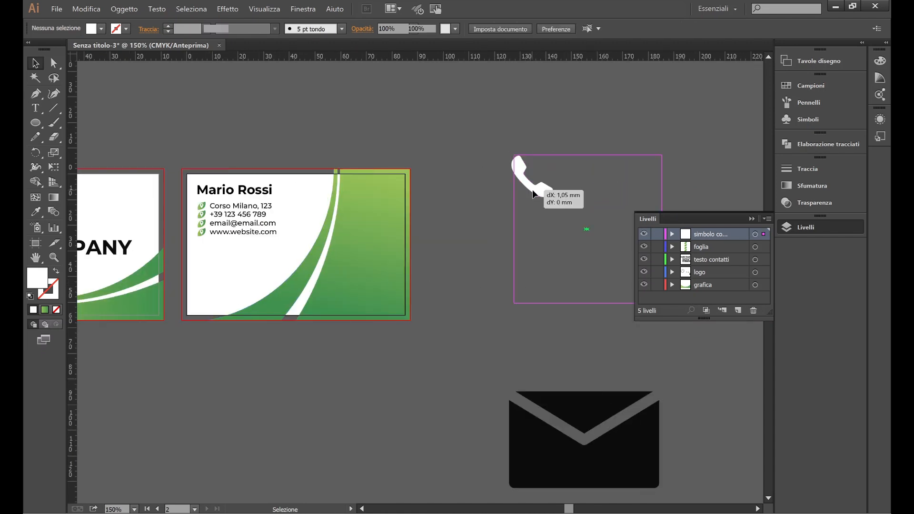
left_click(534, 189)
scroll(525, 229, "right", 3)
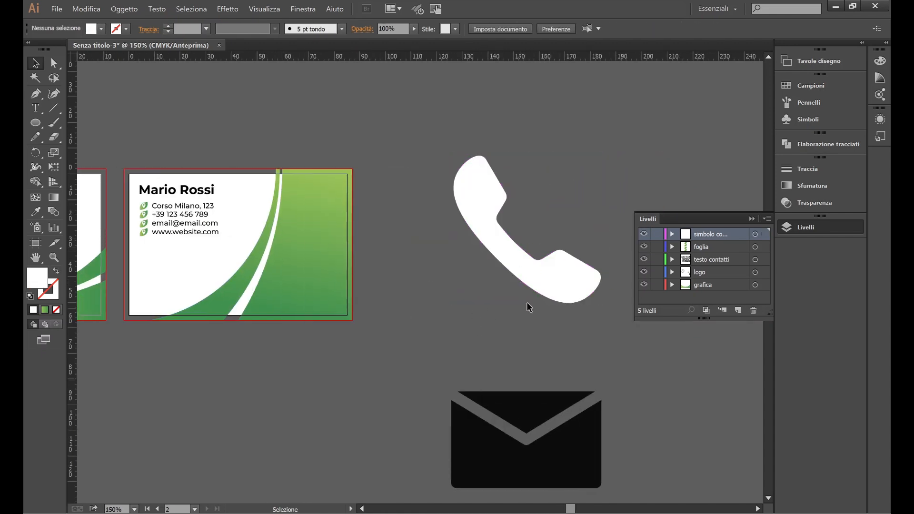
left_click_drag(586, 303, 115, 235)
scroll(185, 239, "left", 2)
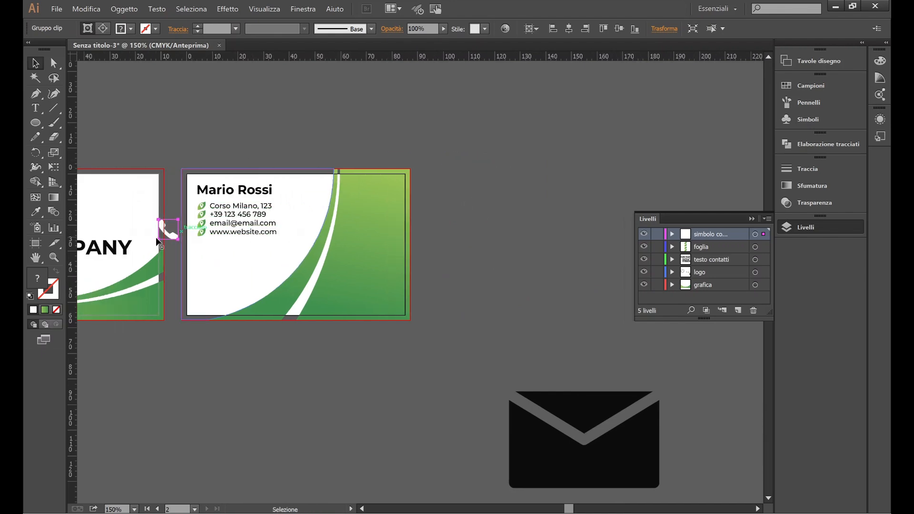
scroll(141, 236, "up", 4, "alt")
scroll(226, 236, "up", 2, "alt")
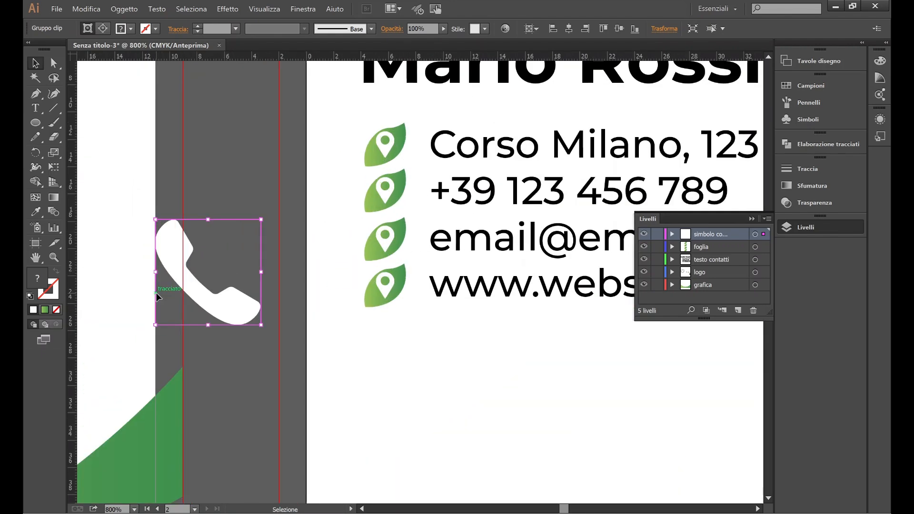
left_click_drag(156, 326, 200, 282)
left_click(268, 164)
Step: Remove the remaining pin from the second leaf and place the phone icon there
left_click(385, 194)
key("Delete")
left_click(214, 248)
left_click_drag(198, 282, 386, 197)
Step: Set the phone icon's width to 2 in the Transform settings
scroll(403, 188, "up", 2)
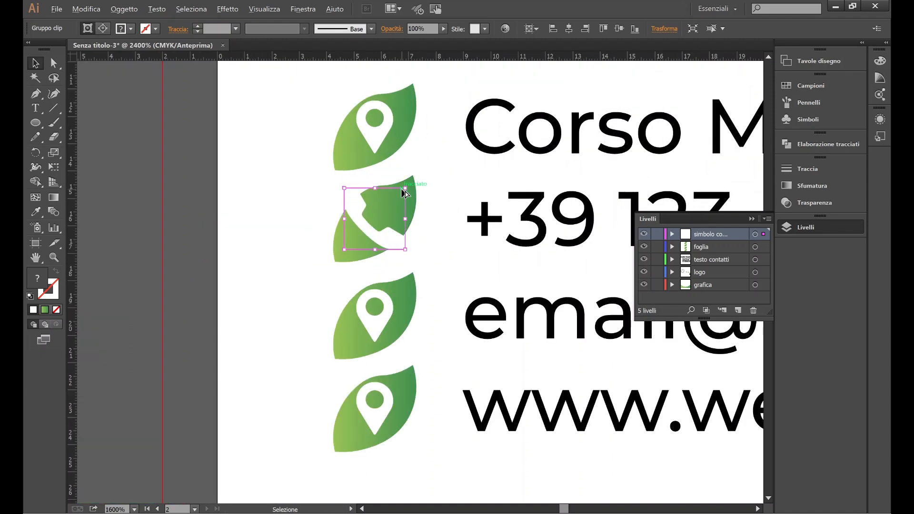
left_click(664, 29)
double_click(629, 48)
type("2,252")
key("Return")
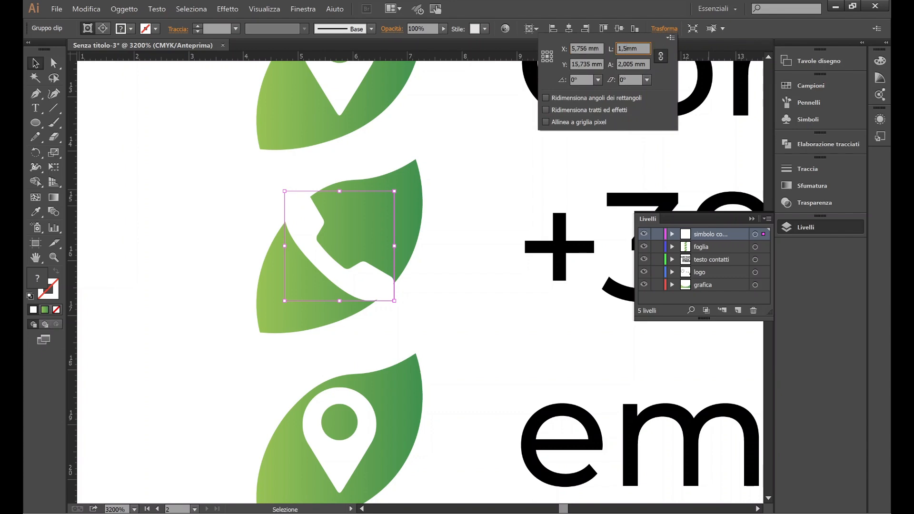
left_click(258, 206)
scroll(258, 206, "down", 3)
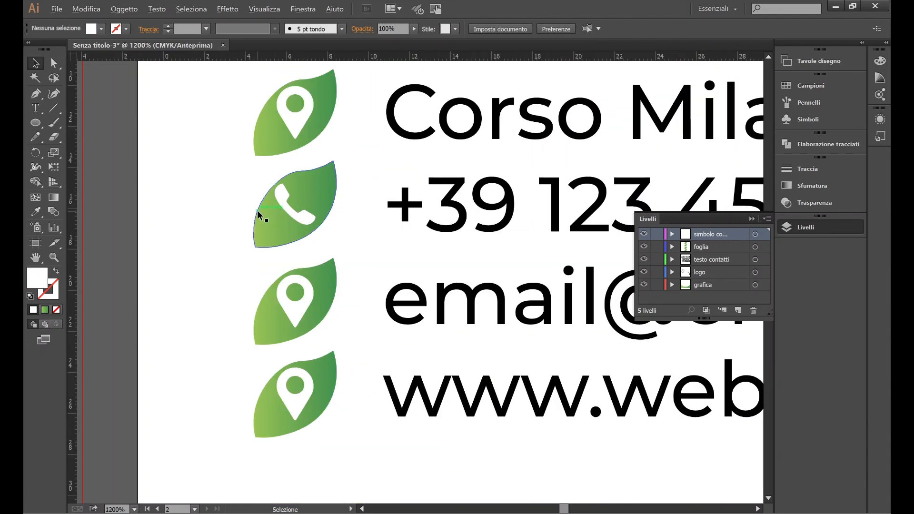
scroll(387, 260, "down", 2)
Step: Move the envelope into the contact-symbols layer and fill it white in isolation mode
scroll(387, 257, "down", 2)
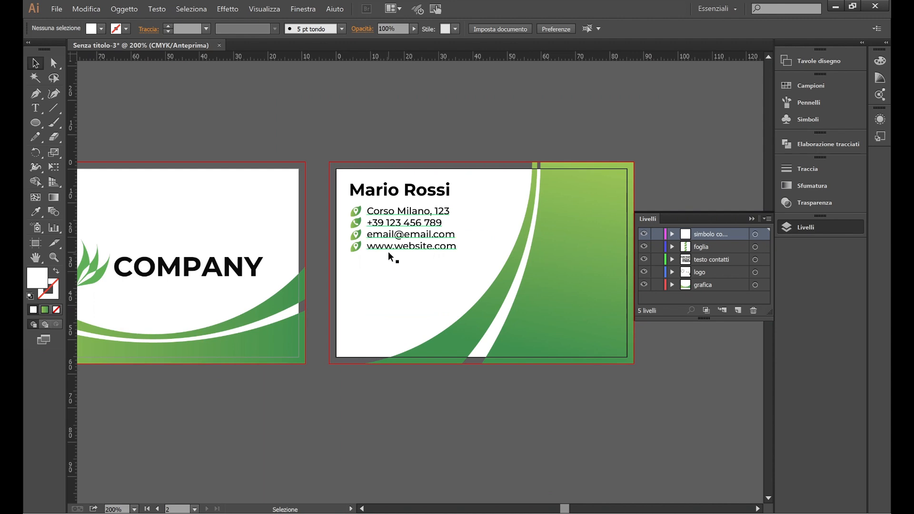
scroll(379, 268, "down", 3)
scroll(380, 270, "right", 2)
scroll(417, 279, "down", 2)
scroll(417, 281, "right", 2)
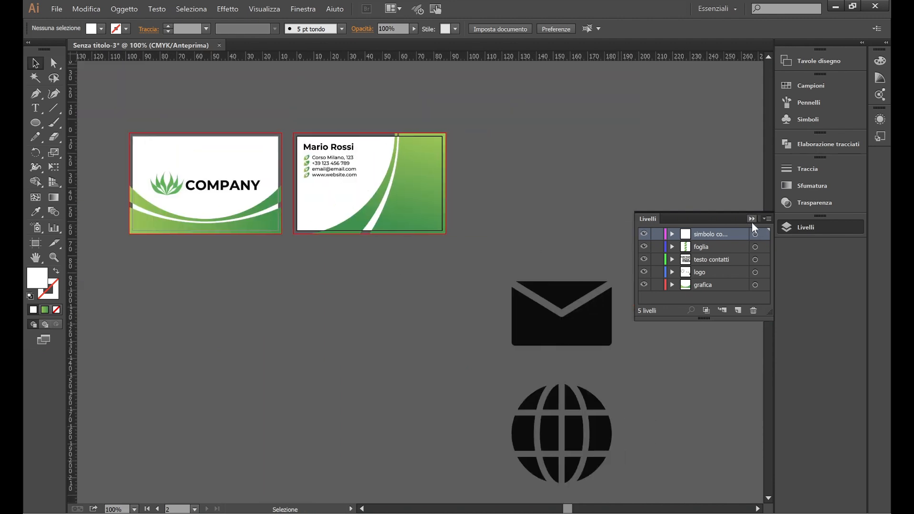
left_click(591, 319)
left_click_drag(763, 262, 764, 234)
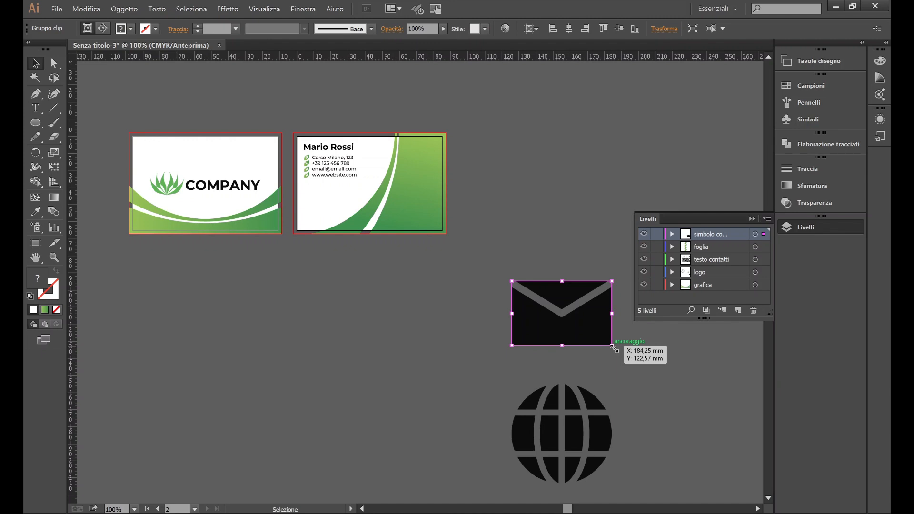
double_click(533, 324)
left_click(124, 33)
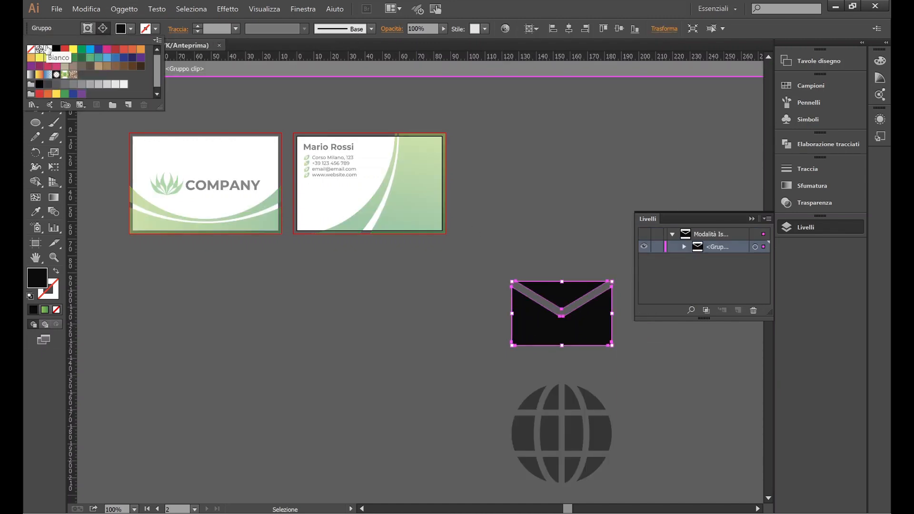
left_click(47, 52)
double_click(437, 292)
Step: Shrink the envelope icon and bring it onto the card
left_click(526, 312)
left_click_drag(611, 346, 289, 170)
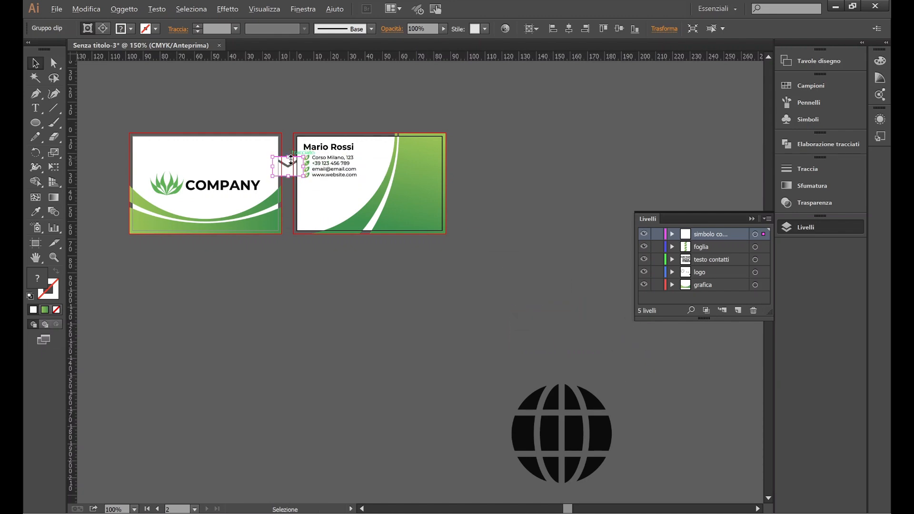
scroll(290, 148, "up", 3)
scroll(289, 189, "up", 3)
left_click_drag(163, 361, 258, 292)
Step: Delete the pin on the e-mail leaf and place the envelope there
left_click(430, 305)
key("Delete")
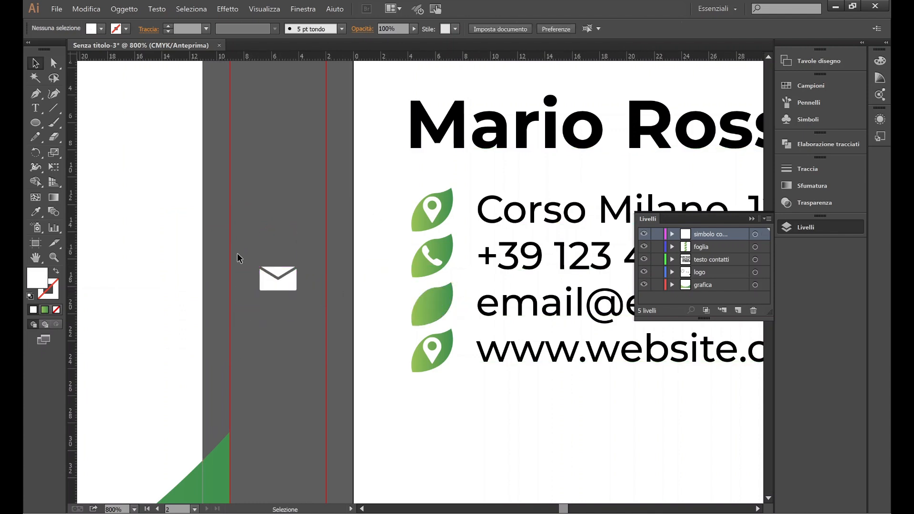
left_click(285, 280)
scroll(462, 319, "up", 2)
scroll(266, 272, "left", 2)
left_click_drag(191, 245, 498, 296)
Step: Set the envelope's width to 1,5 in the Transform settings
left_click(670, 21)
left_click(627, 46)
type("1,5")
key("Return")
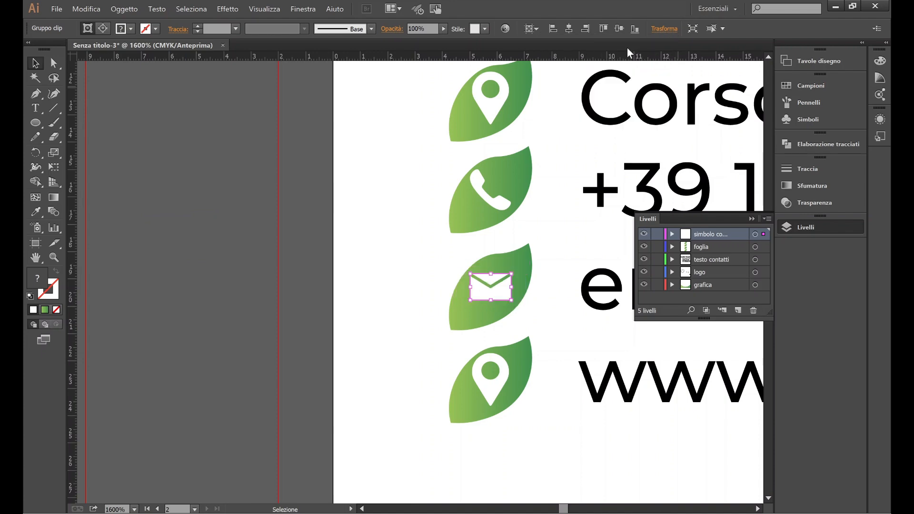
left_click(328, 226)
scroll(312, 219, "down", 3)
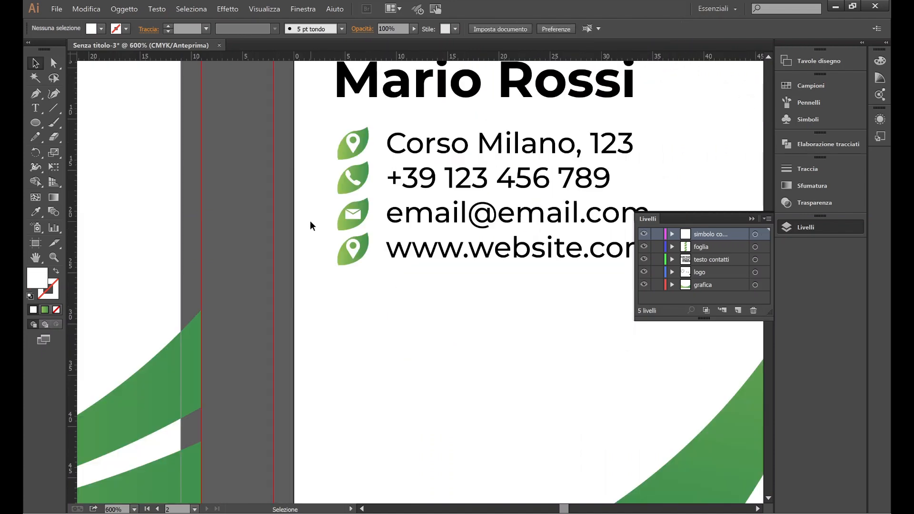
Step: Fill the globe icon white in isolation mode
scroll(311, 225, "right", 1)
scroll(423, 243, "down", 3)
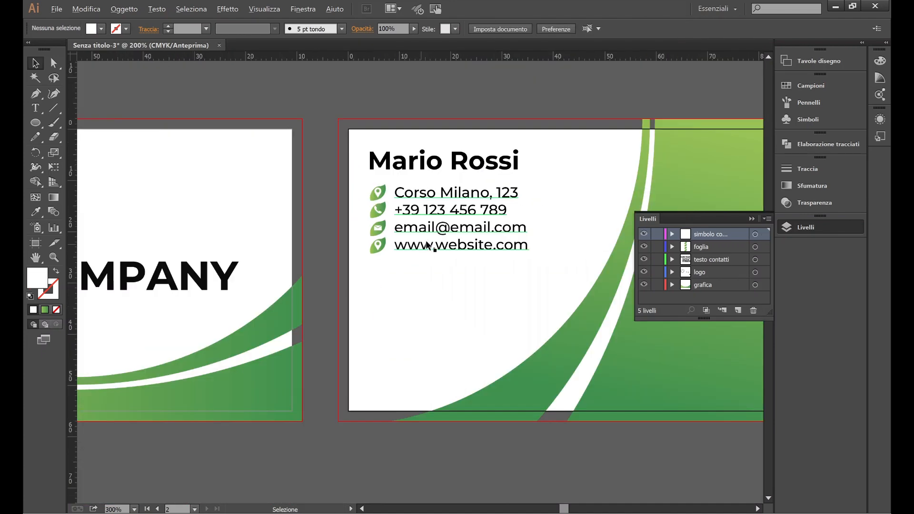
scroll(423, 301, "down", 5)
scroll(422, 302, "right", 2)
double_click(547, 397)
left_click(551, 397)
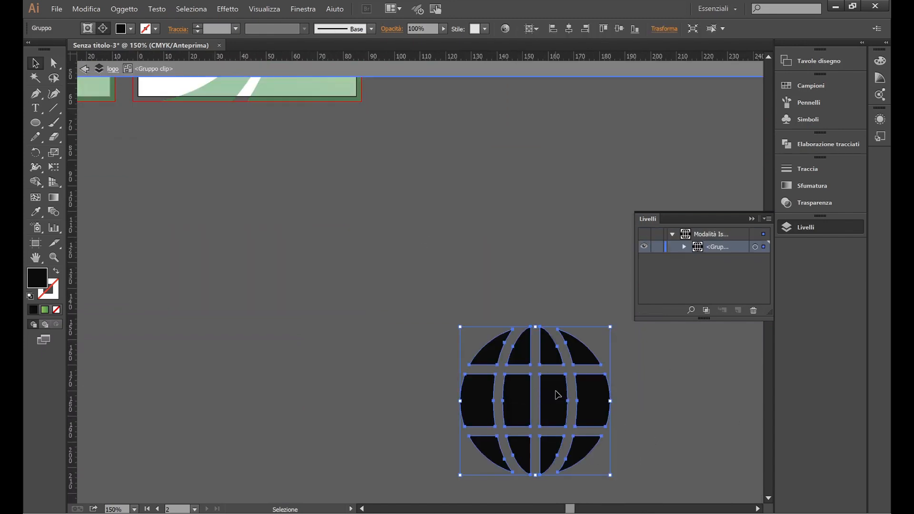
left_click(120, 30)
left_click(60, 51)
double_click(292, 257)
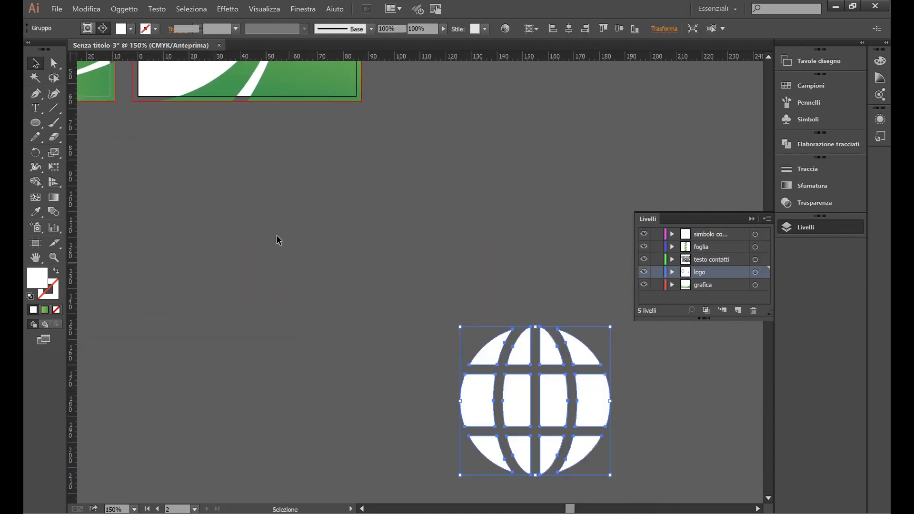
Step: Move the globe into the simbolo contatti layer, bring it to the card and set width 4
left_click_drag(769, 257, 764, 233)
left_click_drag(565, 418, 302, 248)
scroll(302, 248, "up", 7)
scroll(542, 132, "left", 4)
left_click(667, 30)
left_click(619, 47)
type("4")
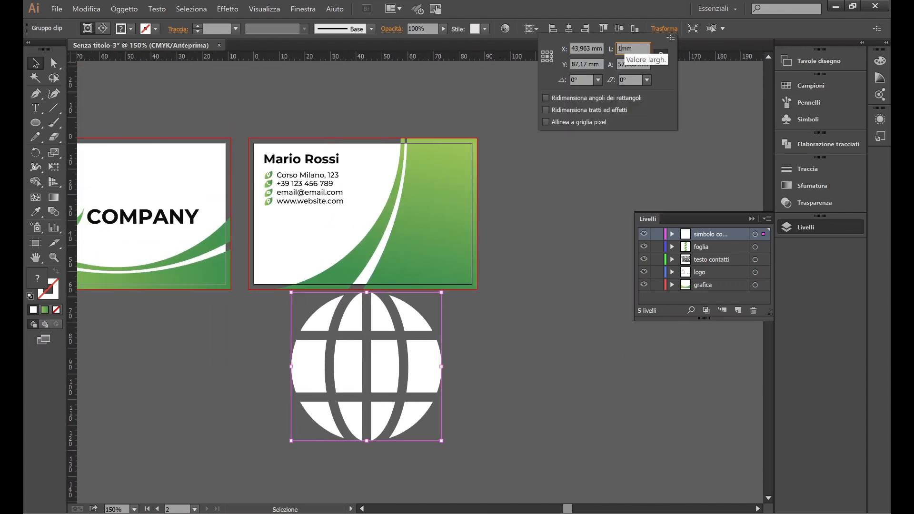
key("Return")
Step: Remove the location pin from the website line's leaf
scroll(218, 313, "up", 1)
scroll(218, 313, "up", 1)
scroll(349, 351, "up", 1)
left_click_drag(515, 459, 290, 125)
scroll(302, 130, "up", 4)
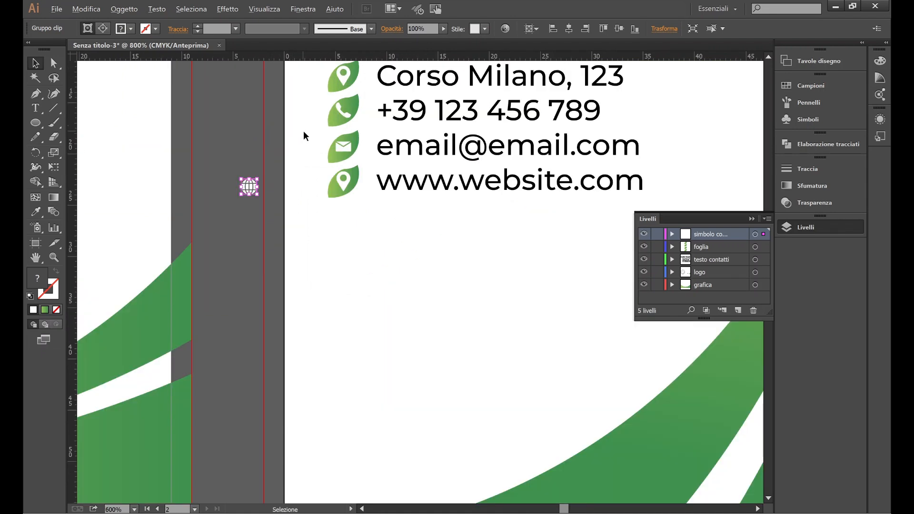
left_click(378, 243)
key("Delete")
Step: Place the white globe onto the website leaf
left_click(199, 259)
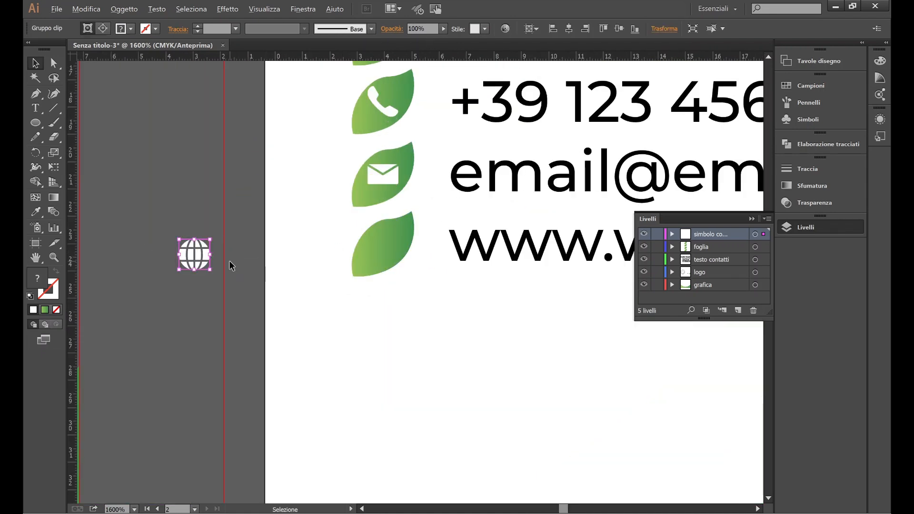
scroll(230, 261, "up", 1)
left_click_drag(182, 263, 433, 250)
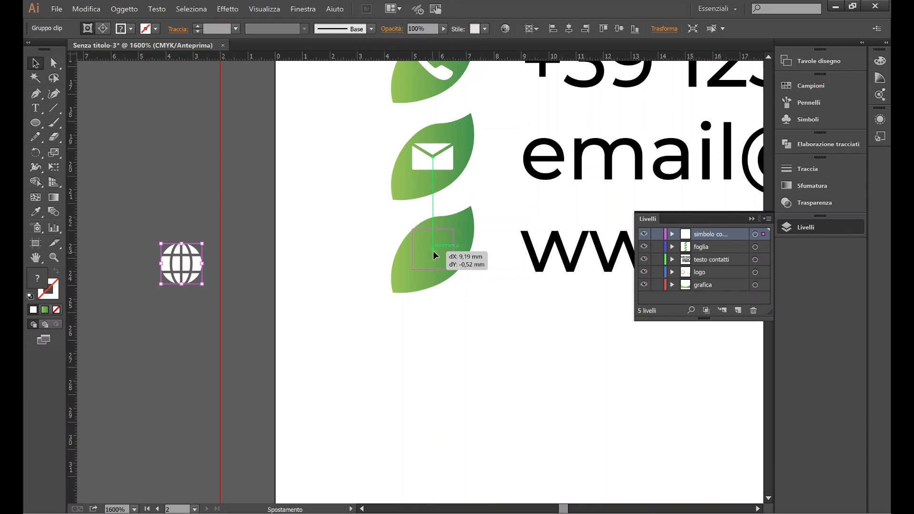
left_click(271, 260)
scroll(271, 260, "down", 2)
scroll(271, 261, "down", 2)
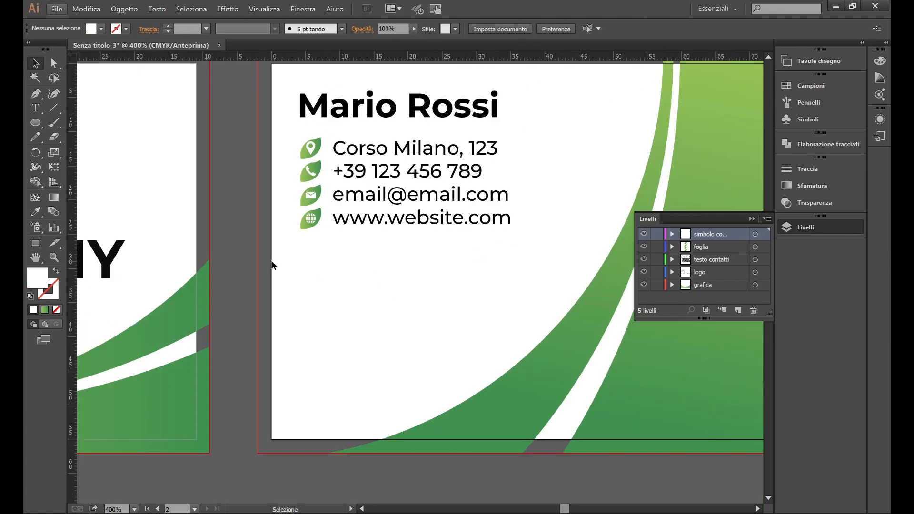
scroll(274, 271, "up", 1)
Step: Undo the earlier move of the contact lines and clear the selection
left_click_drag(519, 285, 296, 164)
left_click_drag(340, 181, 341, 303)
left_click(370, 234)
scroll(376, 237, "down", 1)
scroll(375, 233, "down", 1)
scroll(376, 233, "right", 2)
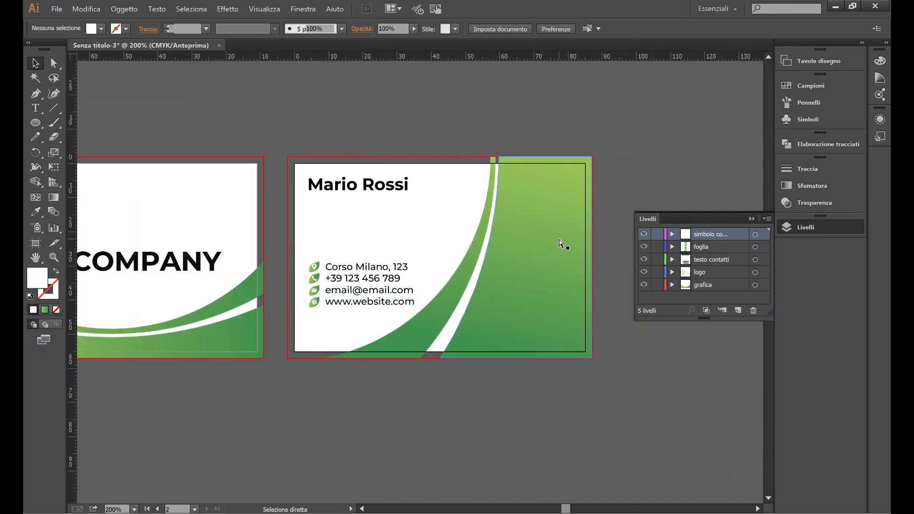
key("ctrl+z")
left_click(528, 107)
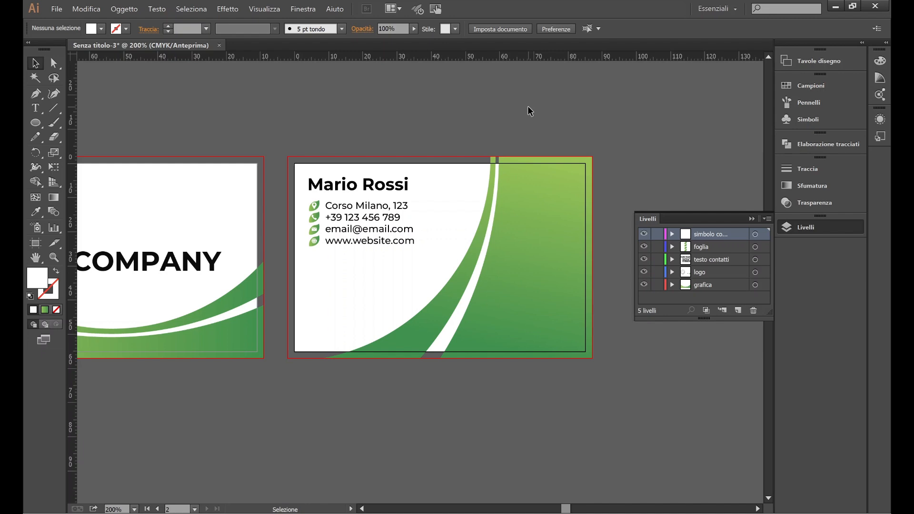
left_click(344, 219)
left_click(378, 104)
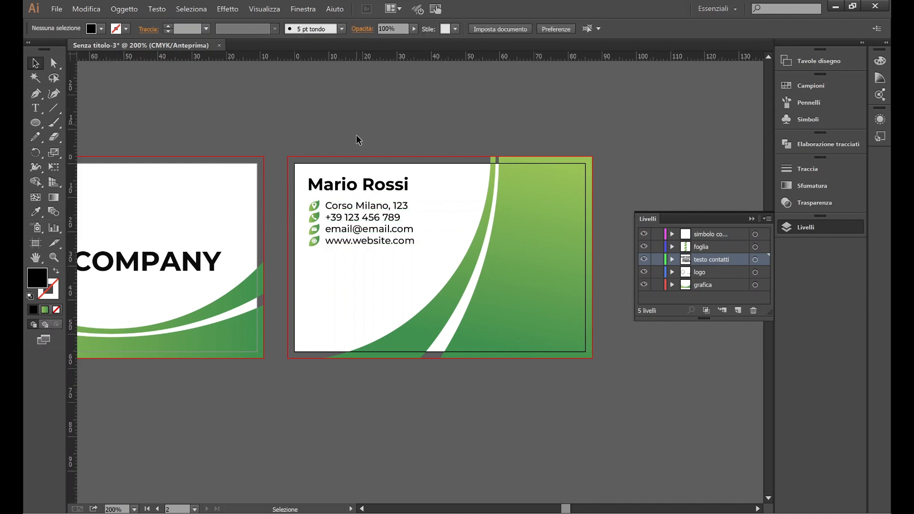
Step: Marquee-select the four contact lines and icons and drag them about 15 mm lower
scroll(382, 163, "left", 1)
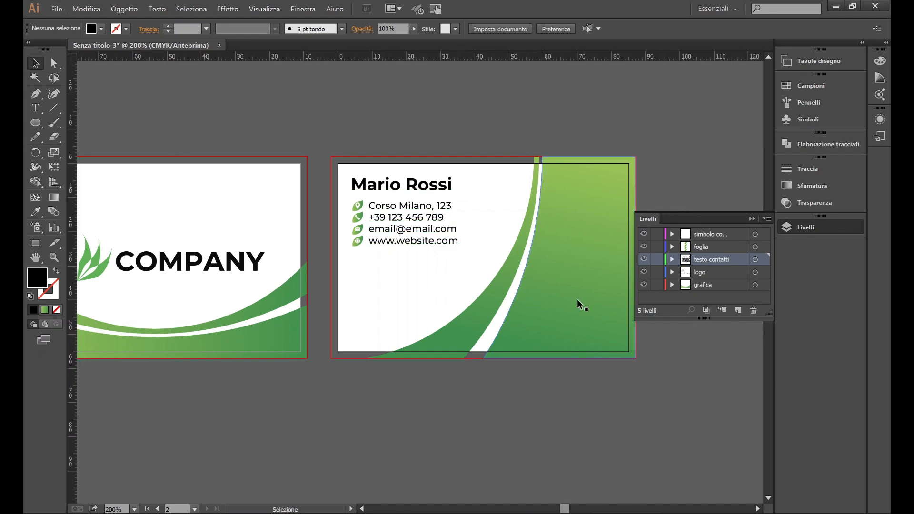
scroll(447, 172, "right", 1)
left_click(751, 219)
key("alt")
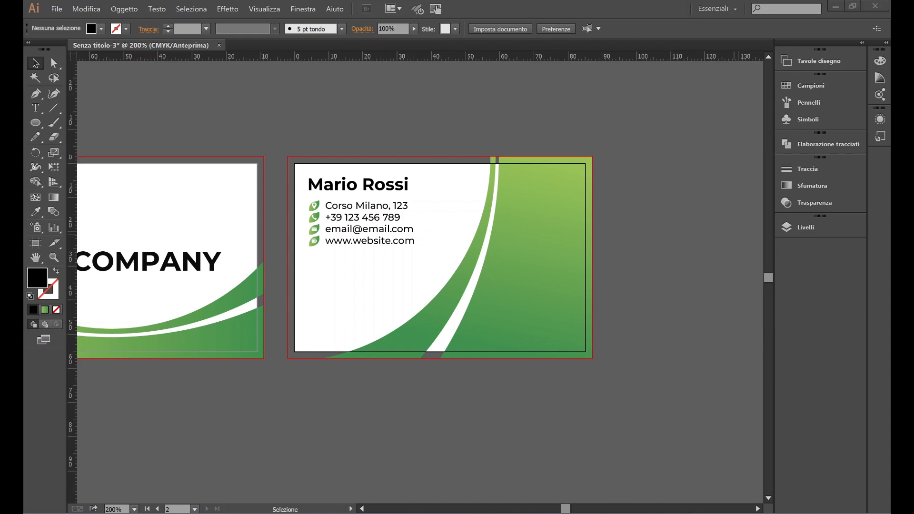
left_click_drag(411, 268, 309, 204)
left_click_drag(341, 241, 339, 293)
Step: Add a 'Work position' line under the name and set it to 8 pt Medium
left_click(384, 222)
scroll(341, 191, "up", 1)
double_click(340, 194)
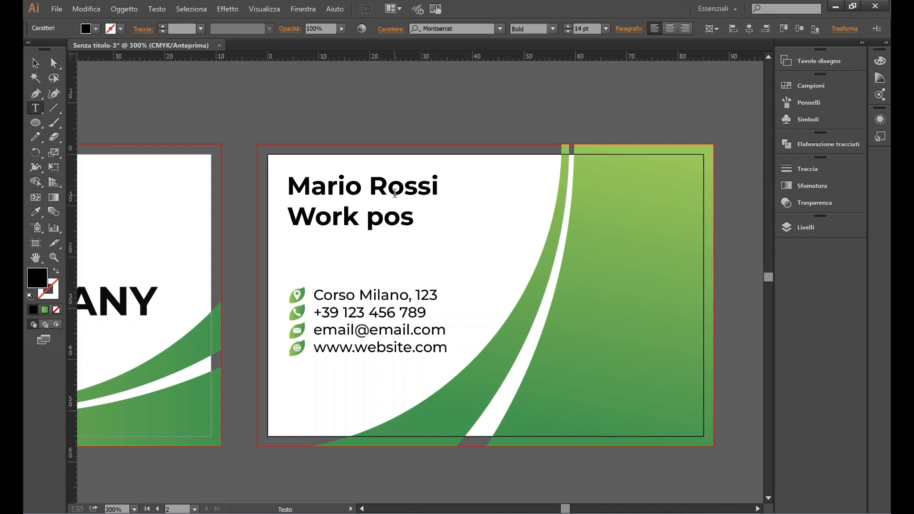
left_click_drag(300, 219, 498, 241)
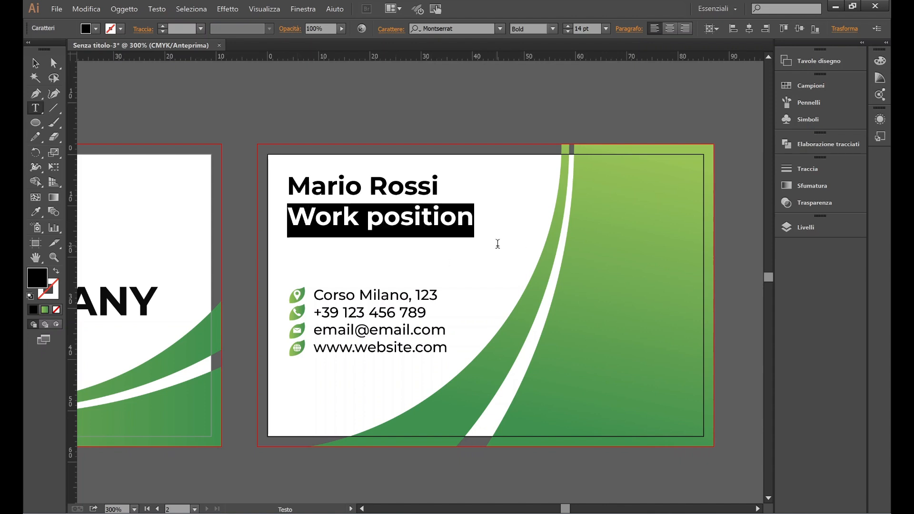
left_click(606, 29)
left_click(618, 112)
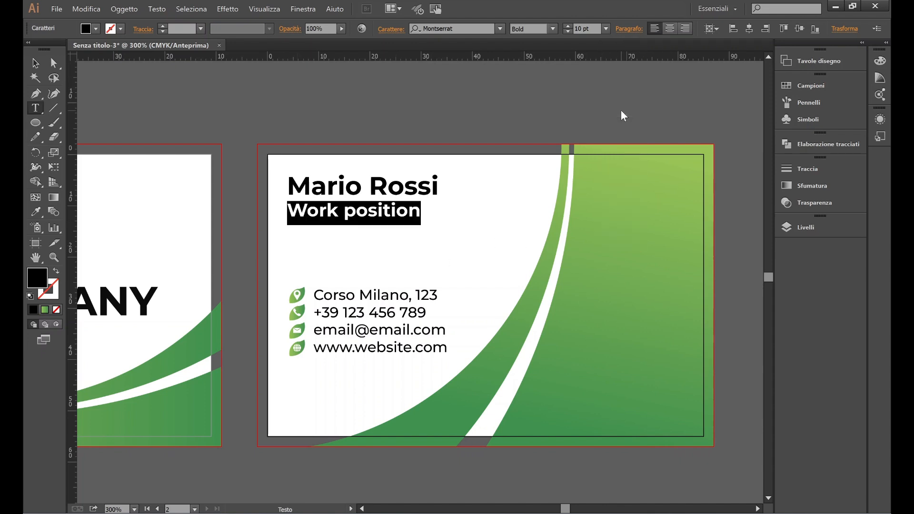
left_click(553, 29)
left_click(538, 68)
left_click(606, 29)
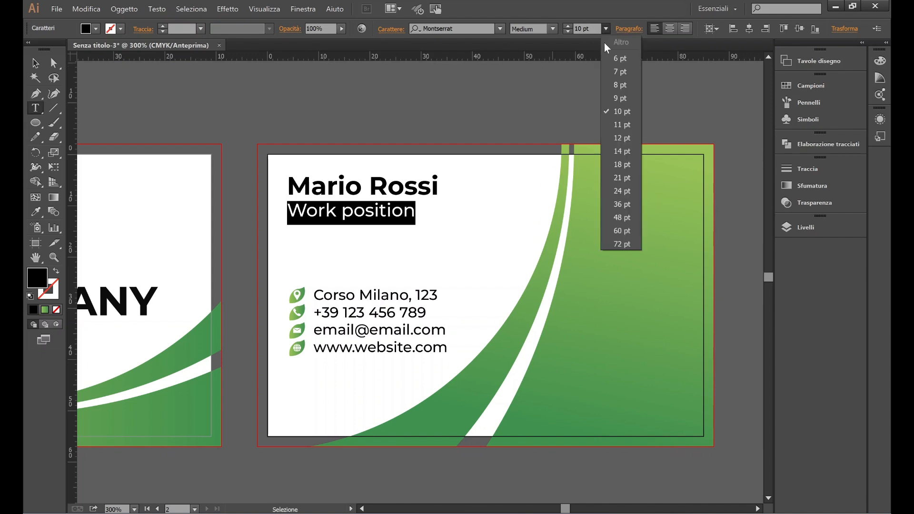
left_click(619, 82)
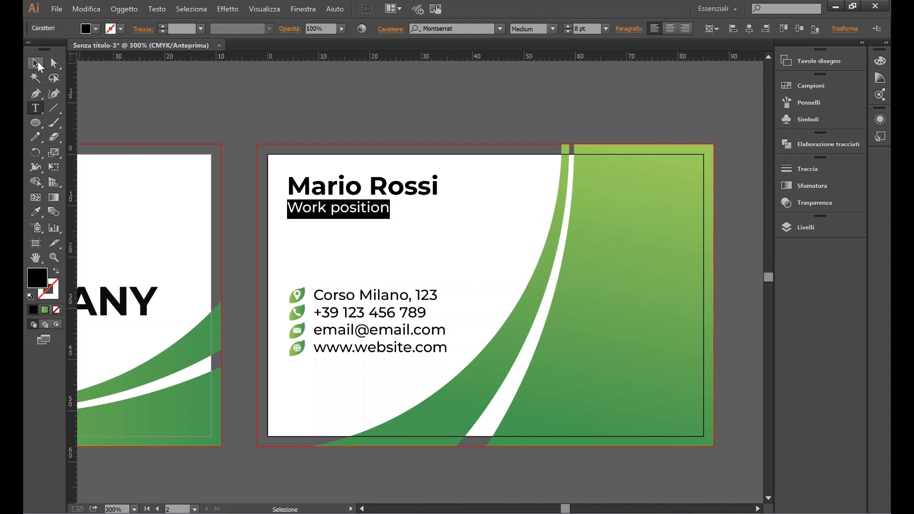
Step: Finish editing the text and return to the Selection tool
left_click(36, 62)
left_click(54, 108)
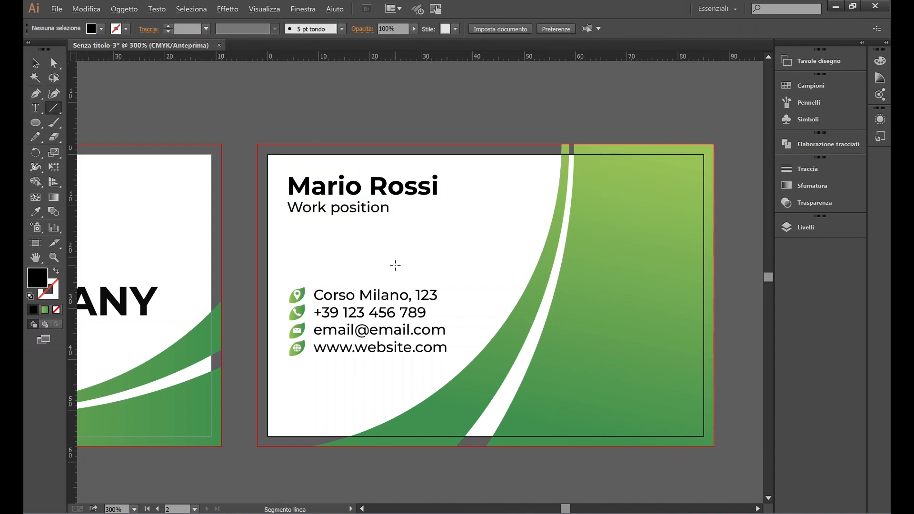
scroll(395, 265, "down", 1)
left_click(36, 67)
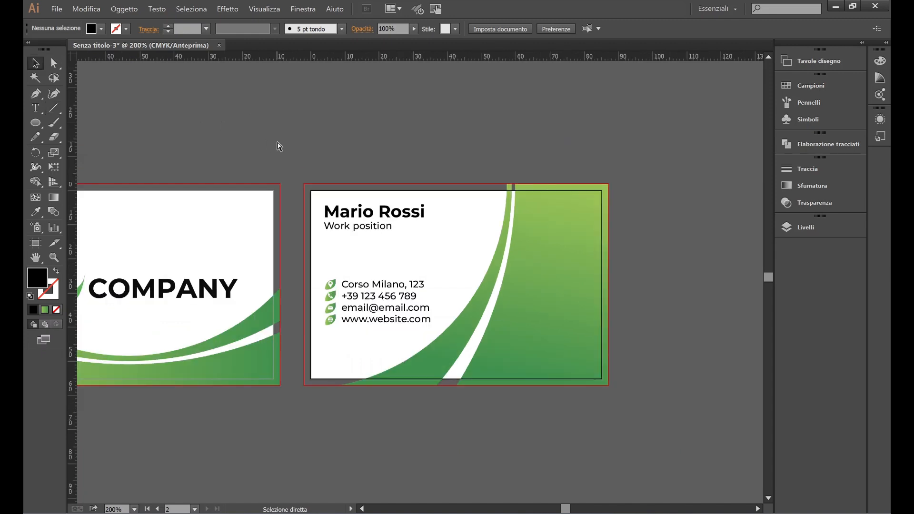
scroll(278, 144, "right", 1)
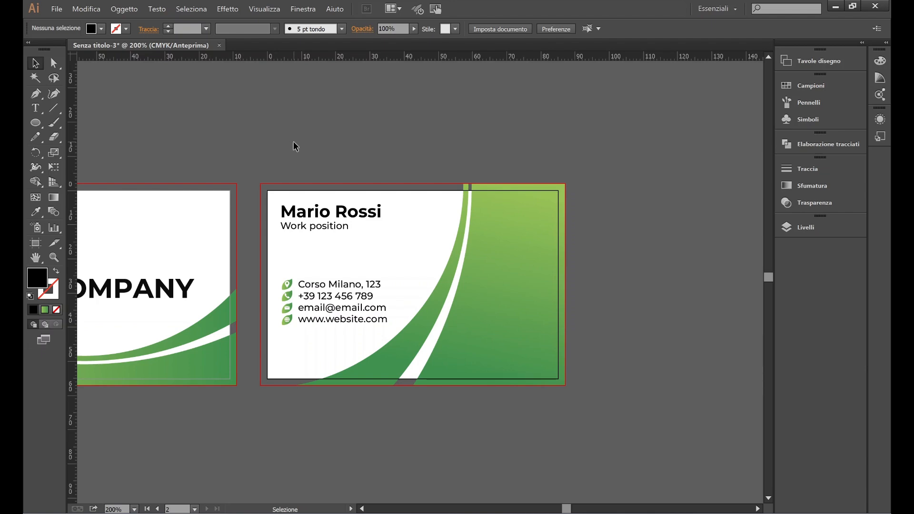
scroll(295, 143, "right", 2)
Step: Place qr.png on the canvas and scale it down with a corner handle
scroll(347, 137, "down", 1)
left_click(56, 8)
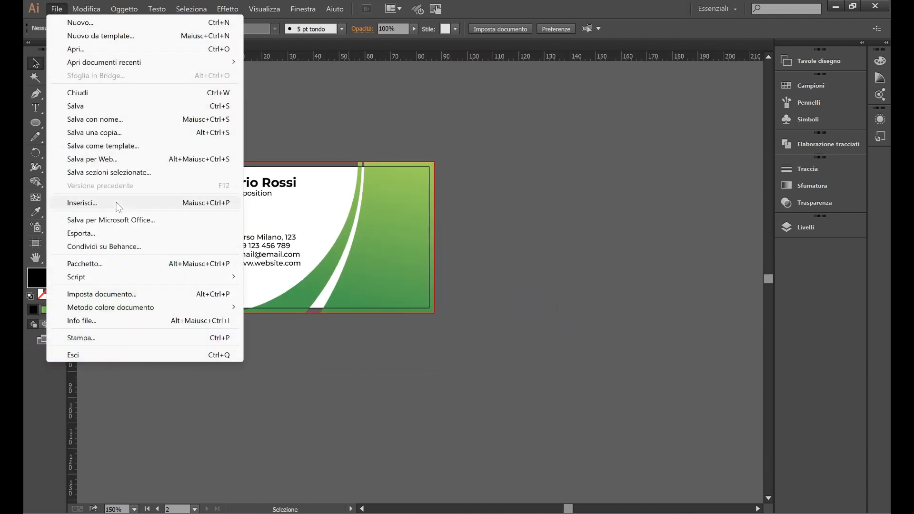
left_click(98, 203)
left_click(248, 156)
left_click(671, 359)
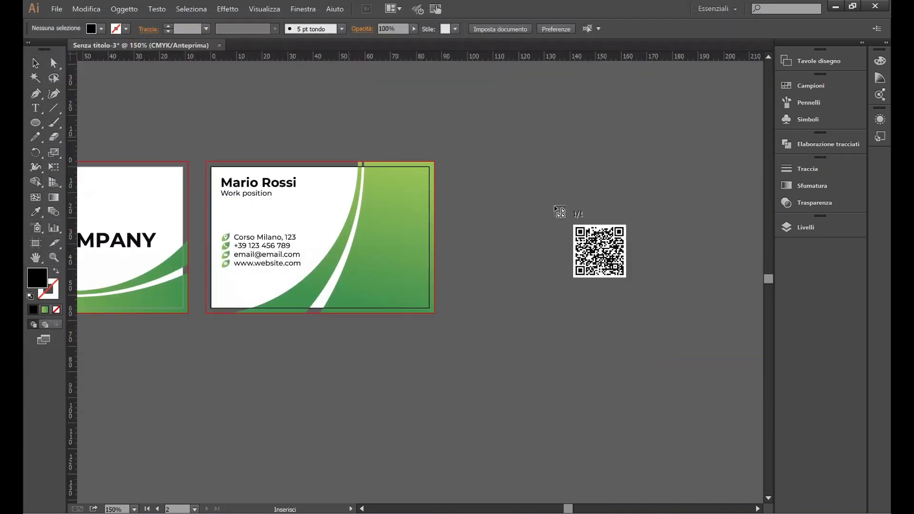
left_click(526, 164)
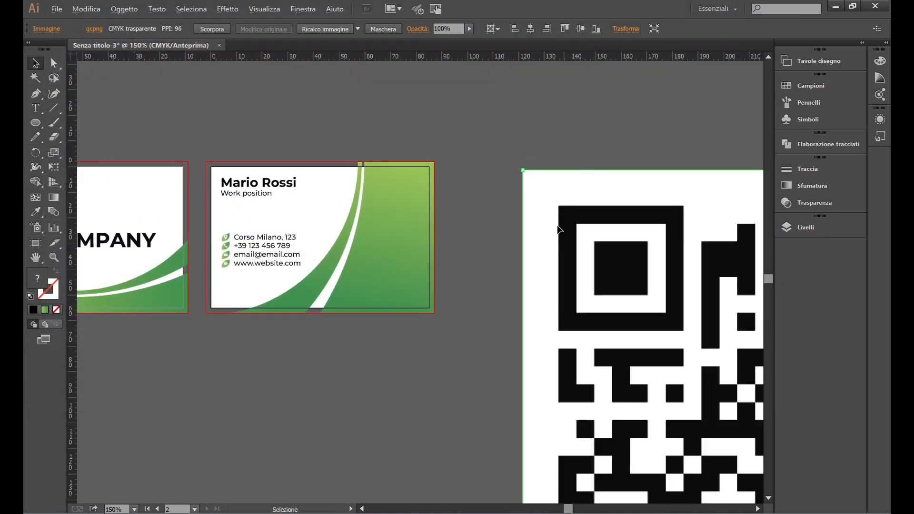
key("ctrl+minus")
key("ctrl+minus")
left_click_drag(696, 479, 395, 180)
left_click(419, 220)
Step: Create a new qr layer, move the QR image onto it, and shrink it a bit more
scroll(404, 153, "left", 1)
scroll(403, 154, "up", 2)
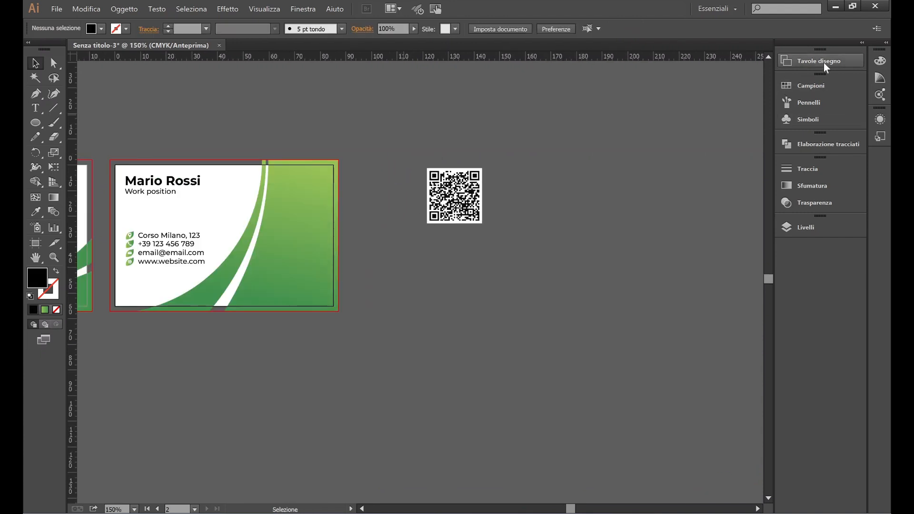
left_click(801, 223)
key("ctrl+l")
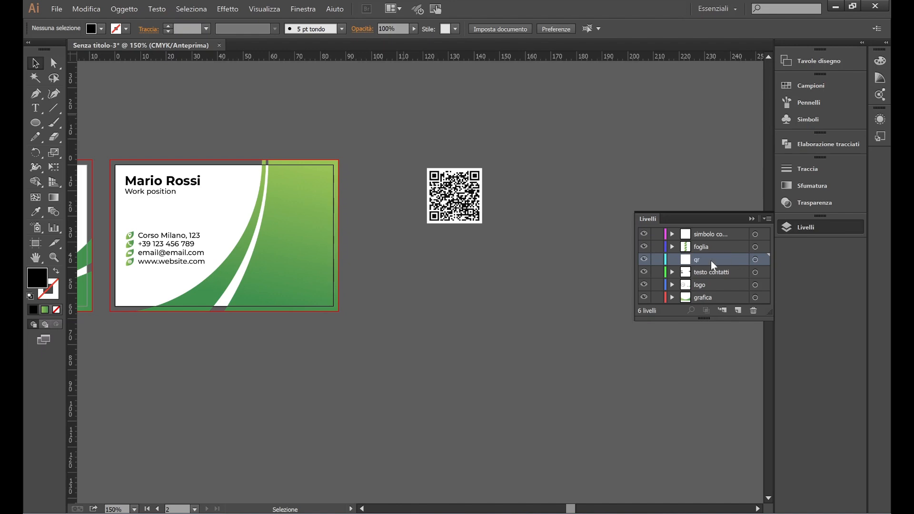
left_click(455, 195)
left_click_drag(768, 272, 768, 259)
left_click(415, 186)
key("ctrl+plus")
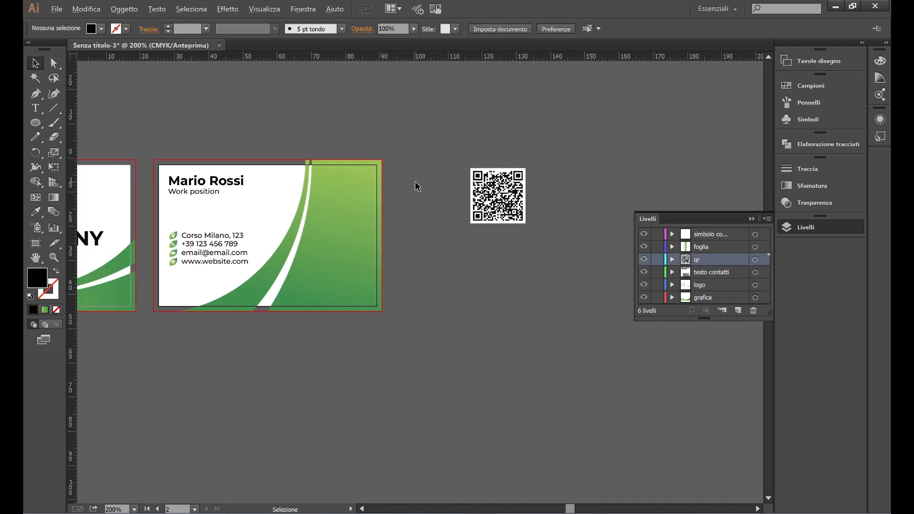
left_click(512, 205)
left_click_drag(564, 178, 333, 197)
Step: Duplicate the front card's COMPANY logo to a spot below the cards
left_click(384, 181)
scroll(550, 252, "left", 3)
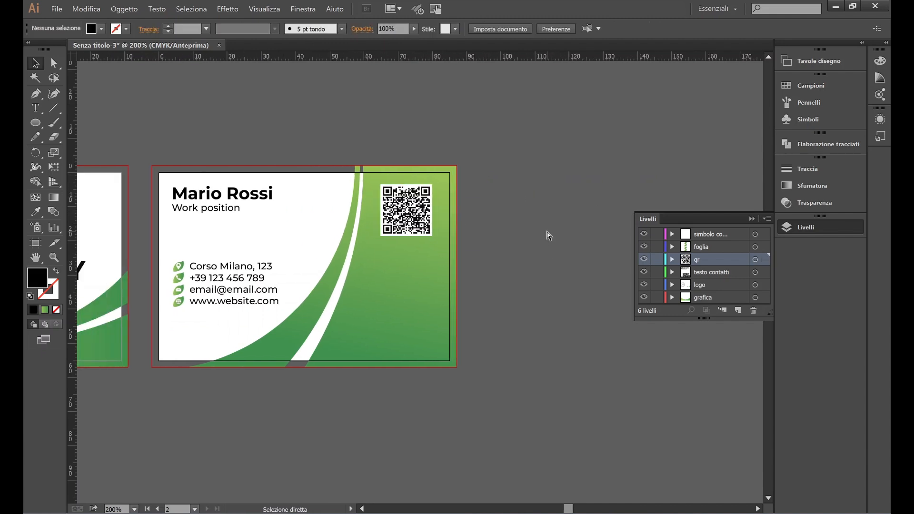
scroll(495, 227, "left", 3)
key("ctrl+minus")
key("ctrl+minus")
left_click(261, 264)
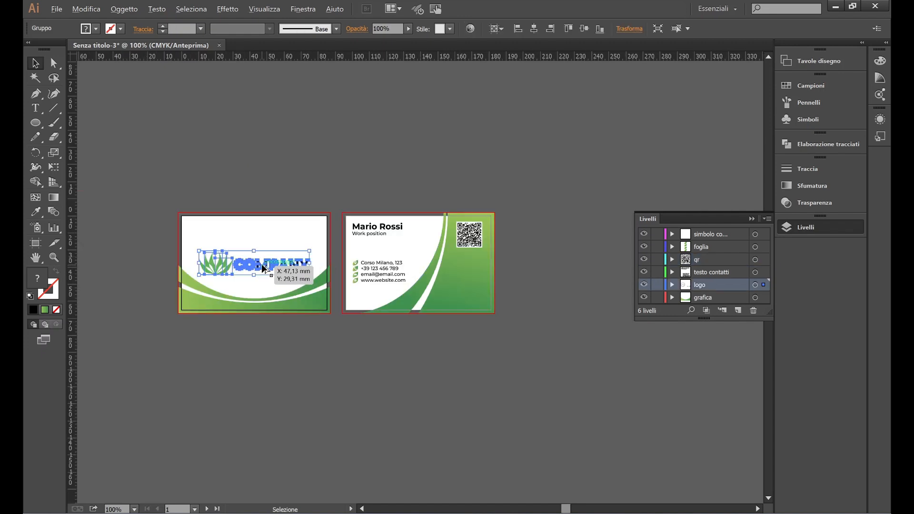
left_click_drag(262, 263, 507, 392)
left_click(572, 346)
scroll(524, 399, "down", 1)
scroll(524, 399, "up", 1)
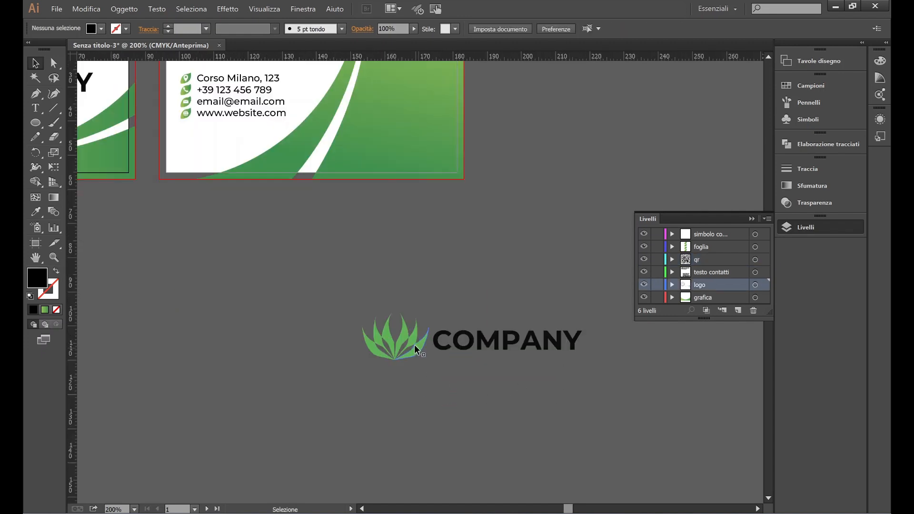
Step: Give the first two leaf groups of the logo copy a white fill
double_click(374, 347)
scroll(376, 348, "up", 2)
double_click(364, 354)
left_click(362, 356)
double_click(363, 355)
left_click(97, 28)
left_click(43, 51)
double_click(380, 341)
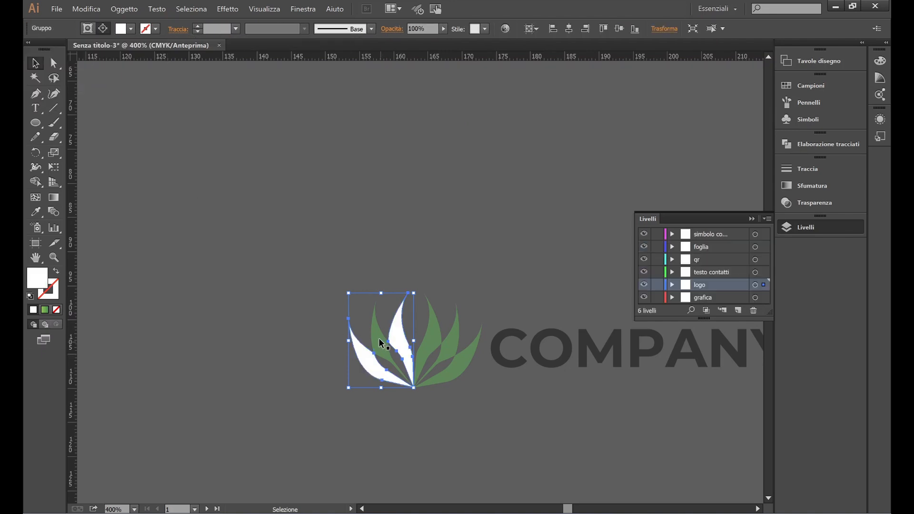
double_click(375, 332)
double_click(376, 336)
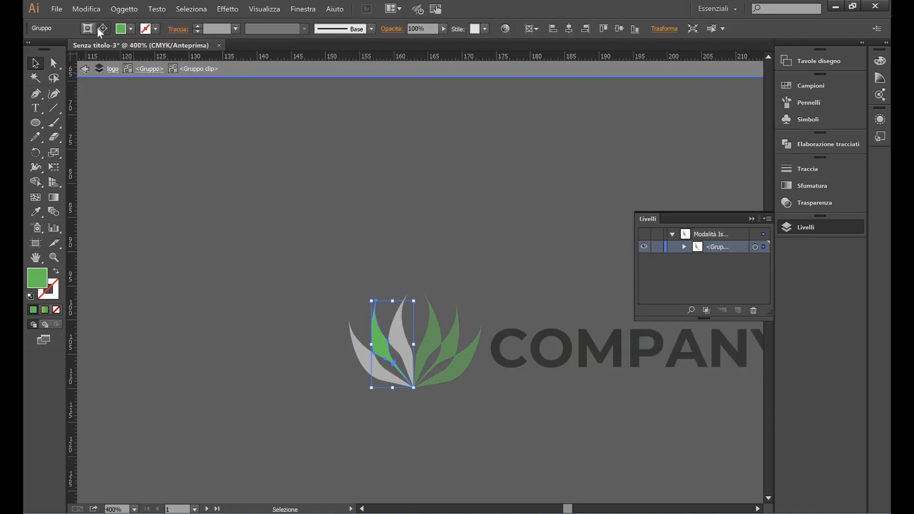
left_click(131, 29)
left_click(48, 49)
Step: Turn the remaining green leaves white one by one, then exit isolation mode
double_click(436, 349)
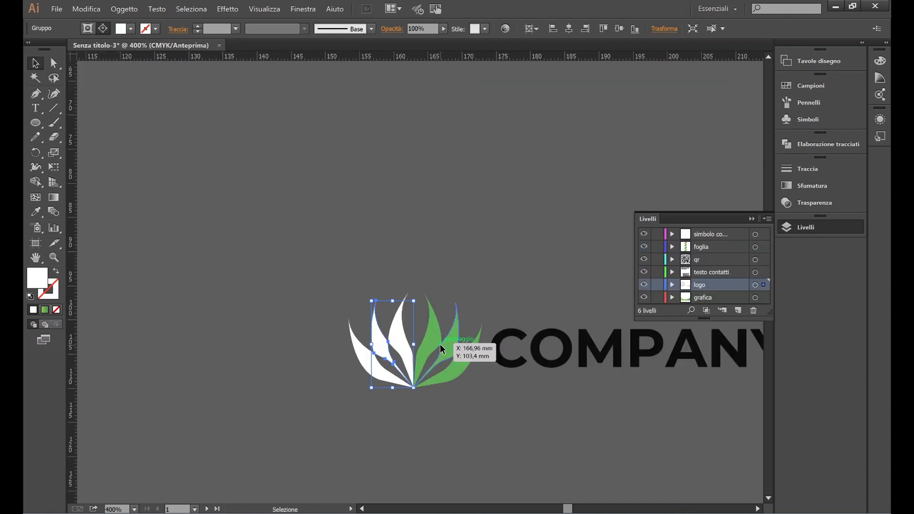
double_click(438, 343)
left_click(130, 29)
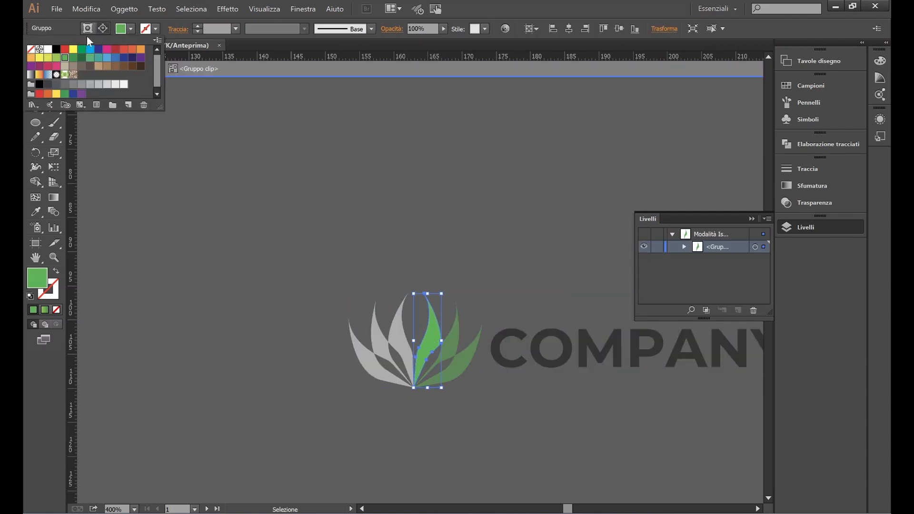
left_click(48, 50)
double_click(453, 351)
double_click(453, 350)
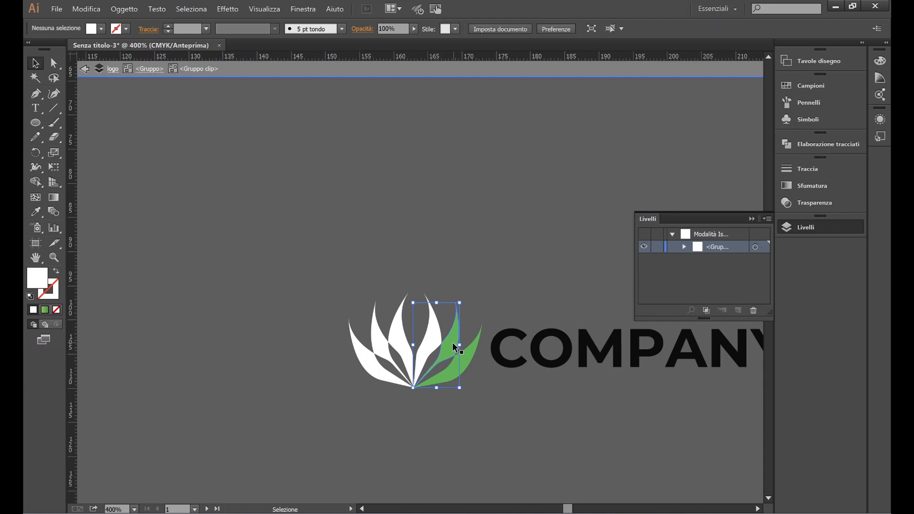
left_click(130, 29)
left_click(48, 49)
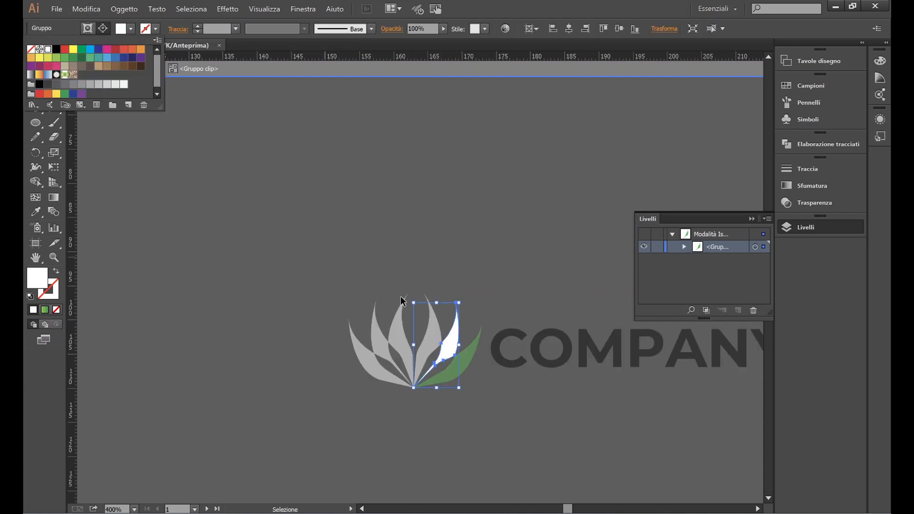
double_click(461, 371)
double_click(461, 371)
double_click(460, 371)
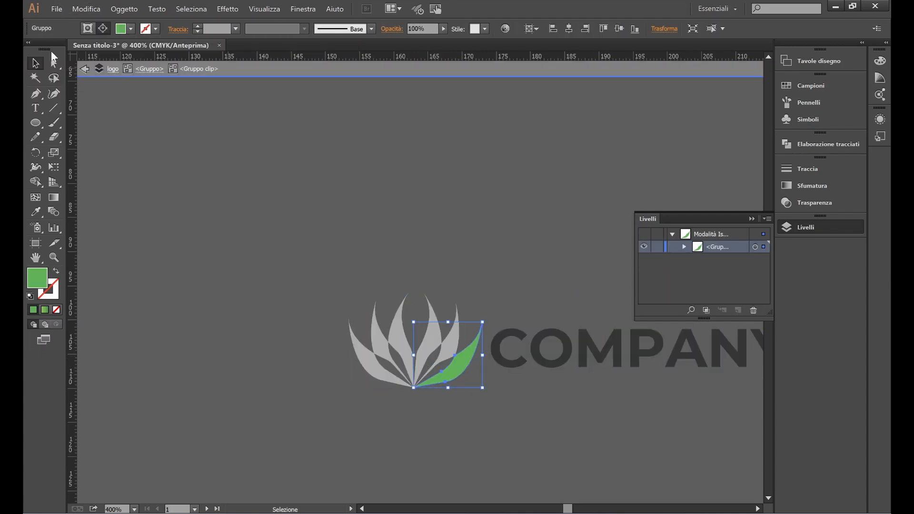
left_click(131, 28)
left_click(48, 50)
double_click(183, 170)
left_click(445, 237)
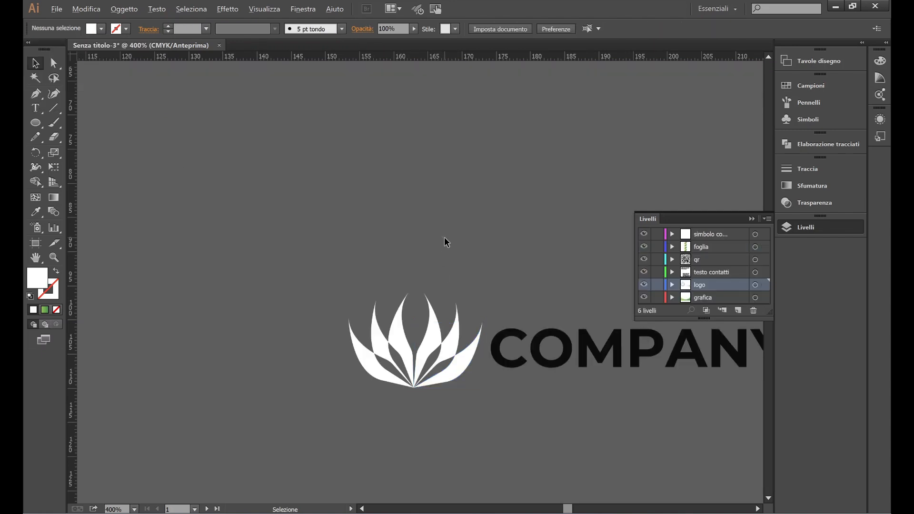
scroll(447, 233, "down", 2)
Step: Reposition the petal icon and make the COMPANY wordmark in the logo copy white
scroll(409, 281, "up", 1)
left_click(522, 323)
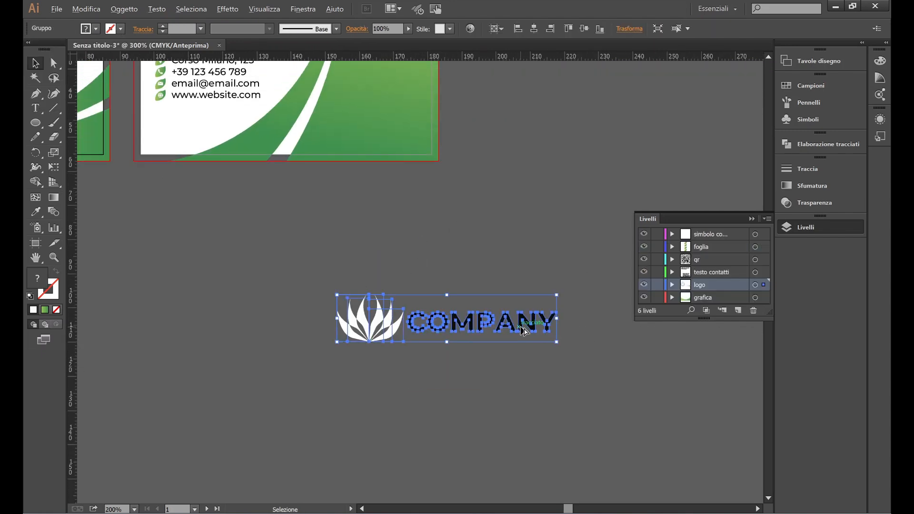
scroll(522, 301, "up", 1)
double_click(311, 338)
left_click_drag(302, 341, 463, 293)
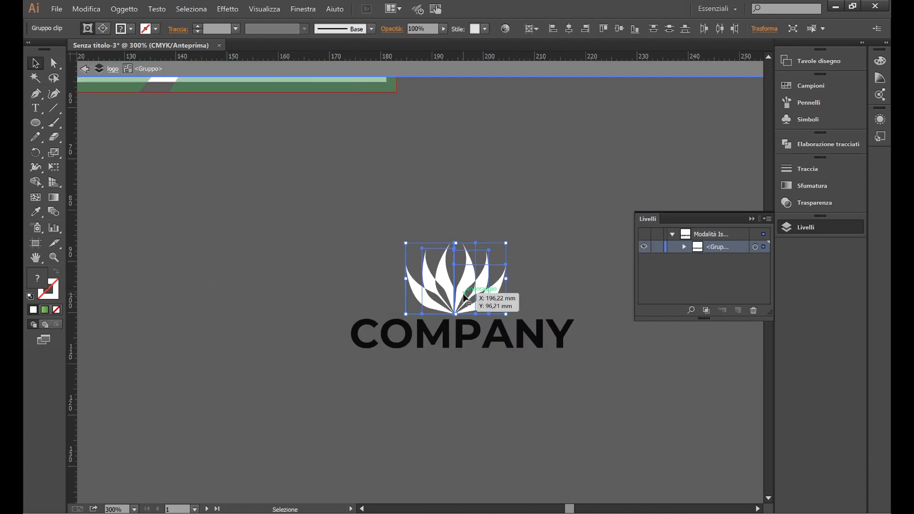
double_click(573, 238)
double_click(537, 332)
left_click(537, 332)
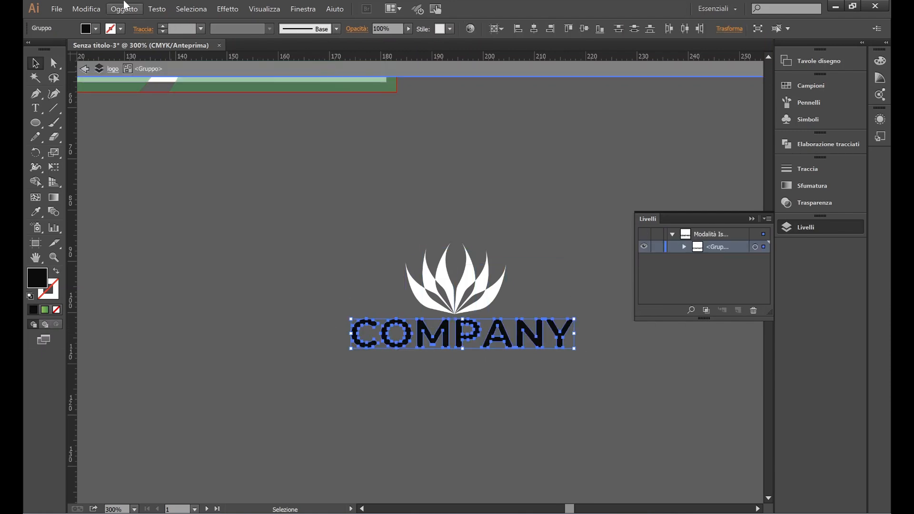
left_click(96, 29)
left_click(48, 49)
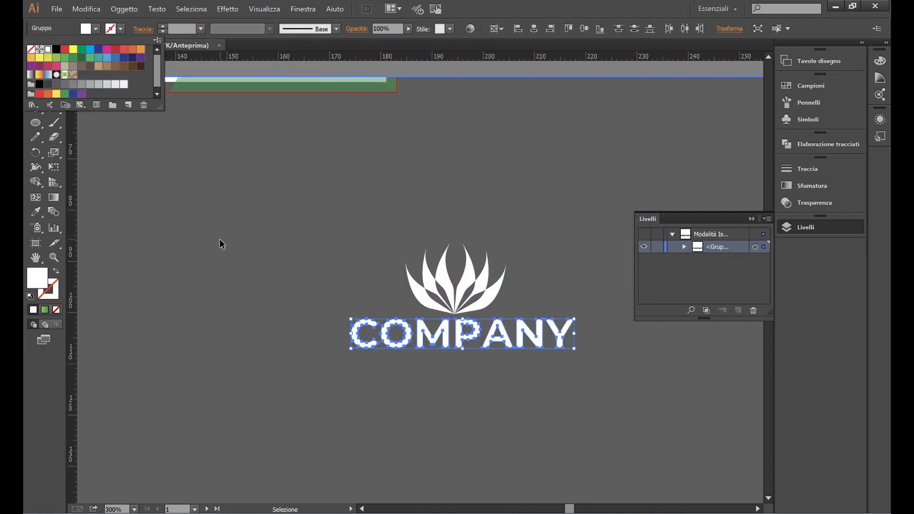
Step: Set X to 195 for the COMPANY wordmark and the petal icon above it
left_click(254, 263)
left_click(254, 263)
left_click(536, 346)
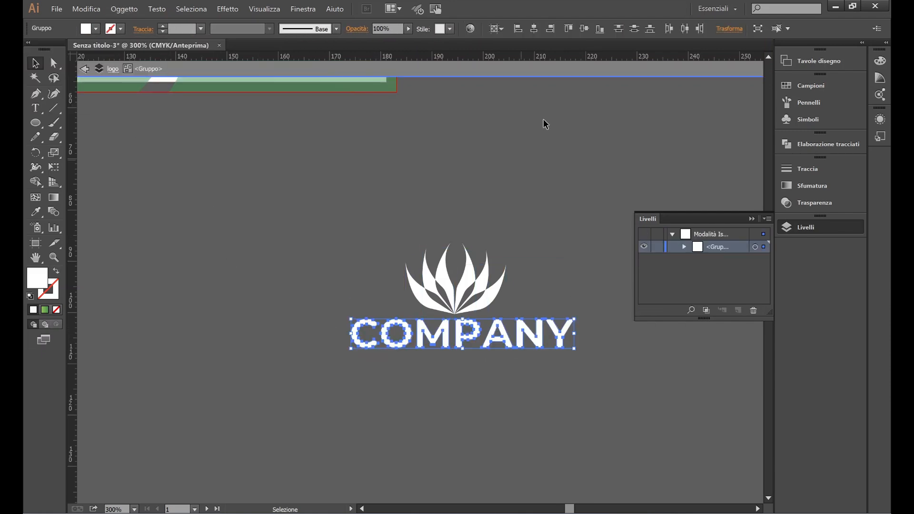
left_click(723, 30)
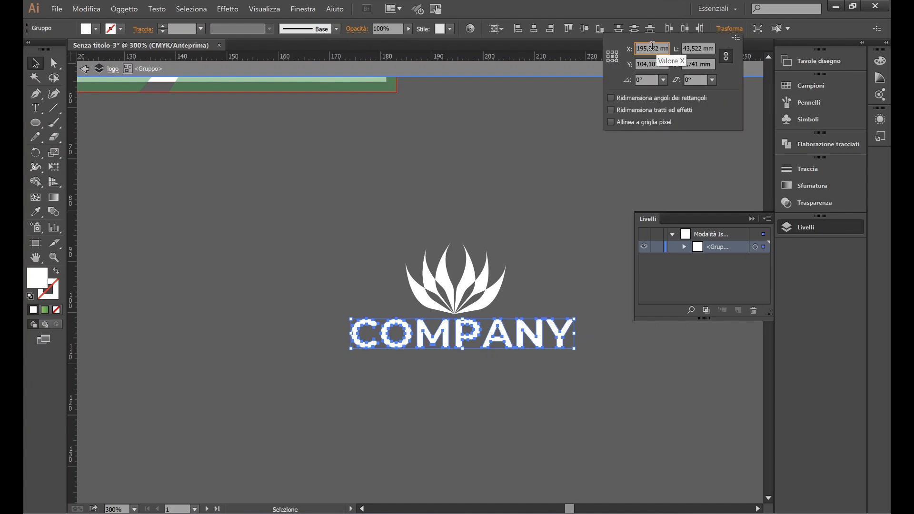
type("195")
key("Return")
left_click_drag(565, 221, 393, 305)
left_click(754, 30)
type("195")
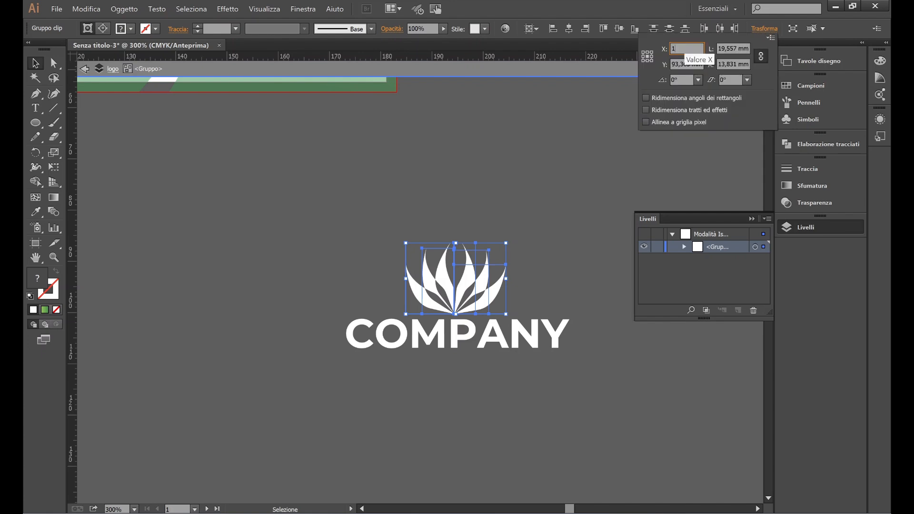
key("Return")
double_click(580, 251)
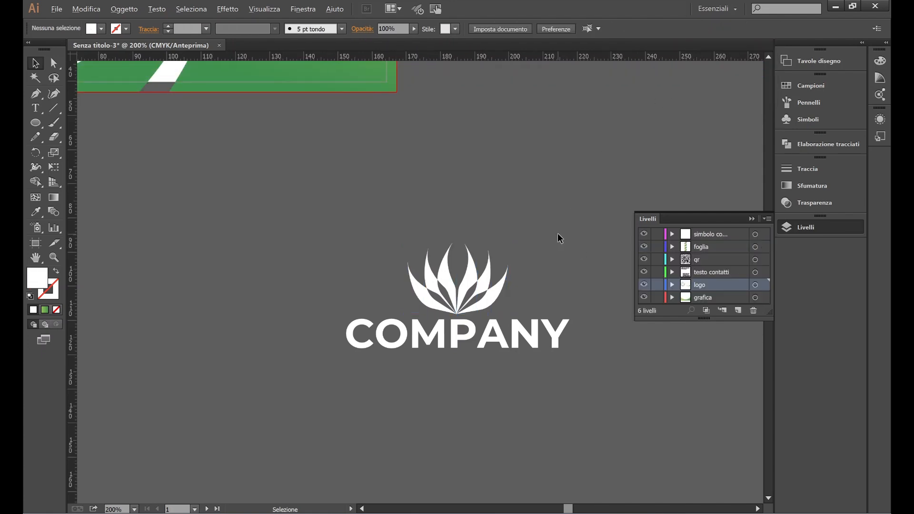
scroll(559, 237, "down", 1)
scroll(533, 265, "up", 5)
Step: Move the white logo copy onto the lower right of the back card
left_click(538, 403)
scroll(566, 428, "up", 1)
left_click_drag(567, 427, 545, 404)
scroll(545, 401, "up", 1)
scroll(545, 400, "up", 1)
left_click_drag(472, 421, 388, 256)
left_click(556, 243)
key("ctrl+z")
left_click(402, 247)
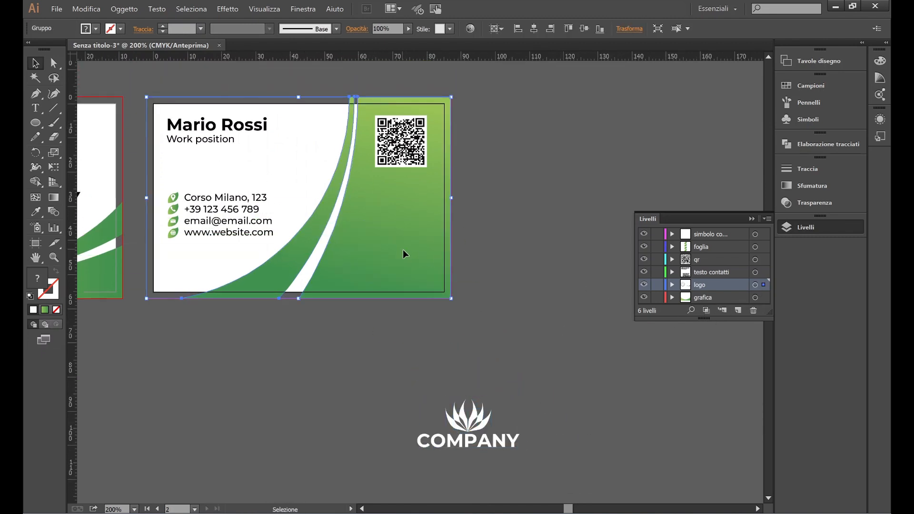
left_click_drag(466, 427, 428, 261)
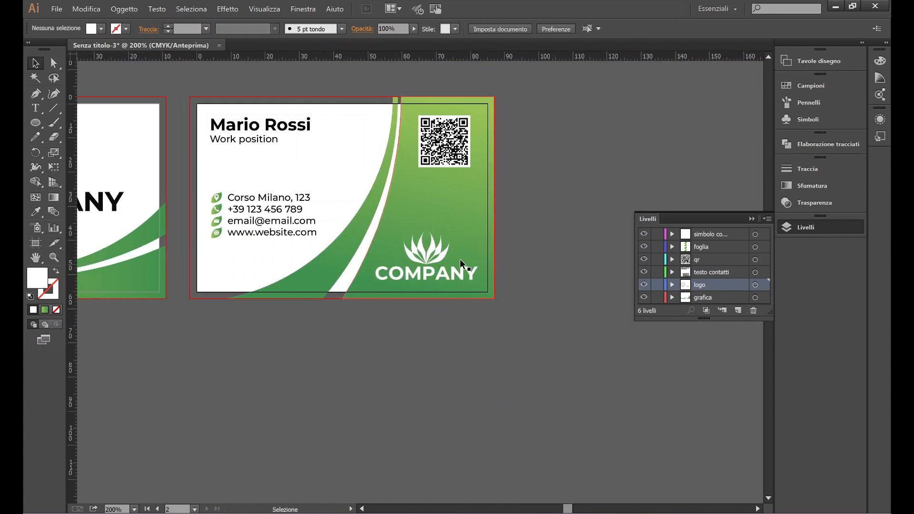
Step: Shrink the logo on the card and nudge it slightly down and left
key("ctrl+plus")
left_click_drag(359, 314, 400, 294)
left_click(629, 292)
scroll(629, 292, "up", 3)
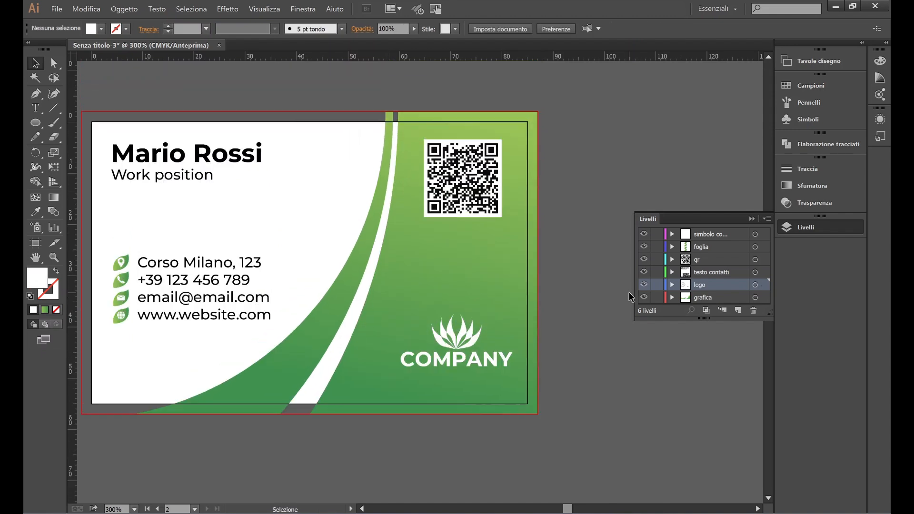
scroll(629, 293, "up", 1)
left_click_drag(462, 374, 455, 387)
left_click(655, 399)
scroll(660, 329, "right", 1)
scroll(662, 302, "down", 2)
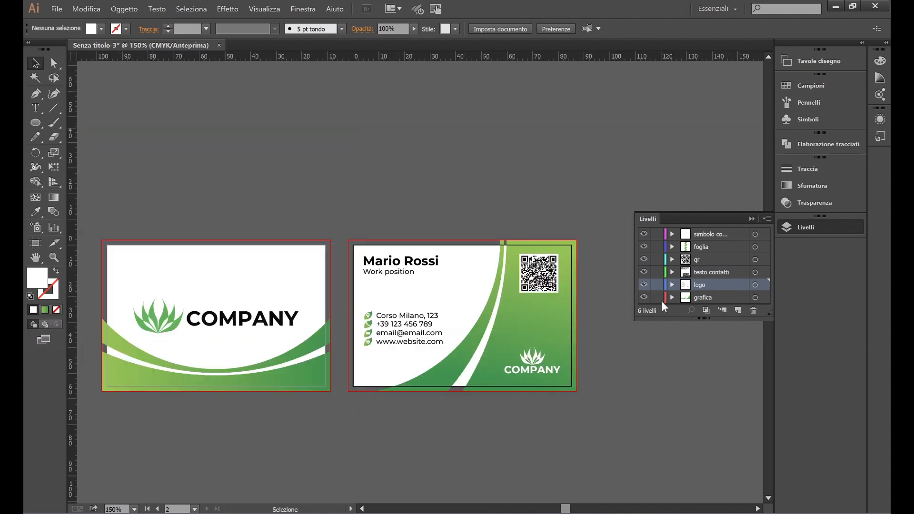
scroll(619, 371, "up", 2)
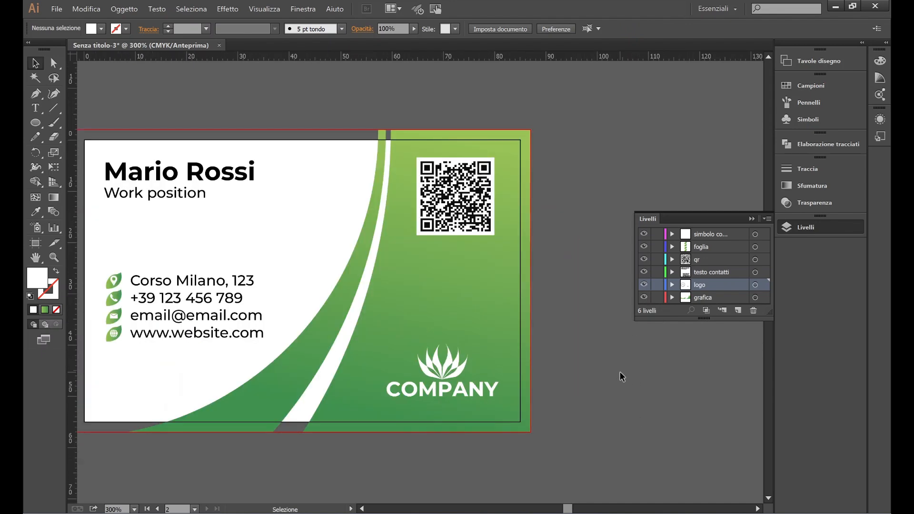
scroll(619, 371, "up", 2)
Step: Draw a temporary measuring line to read the X position, then delete it
left_click(53, 107)
left_click_drag(387, 224, 520, 227)
key("ctrl+z")
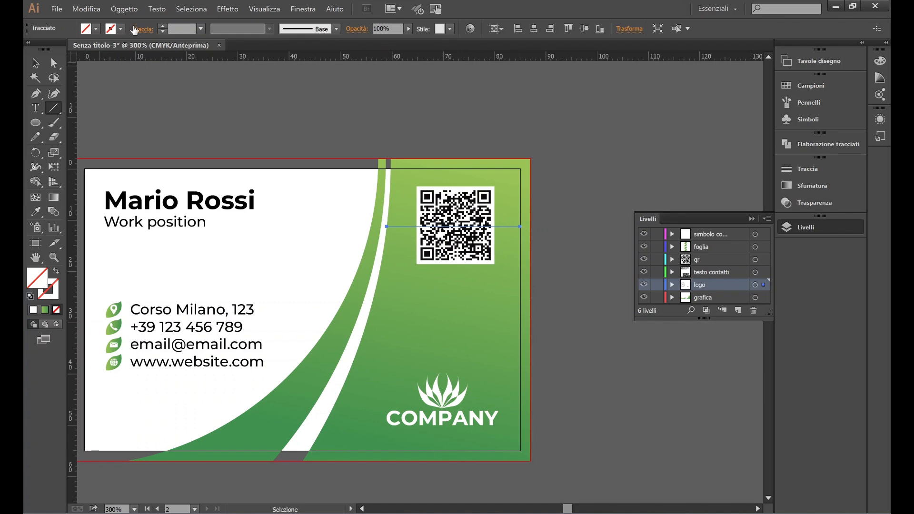
left_click(627, 29)
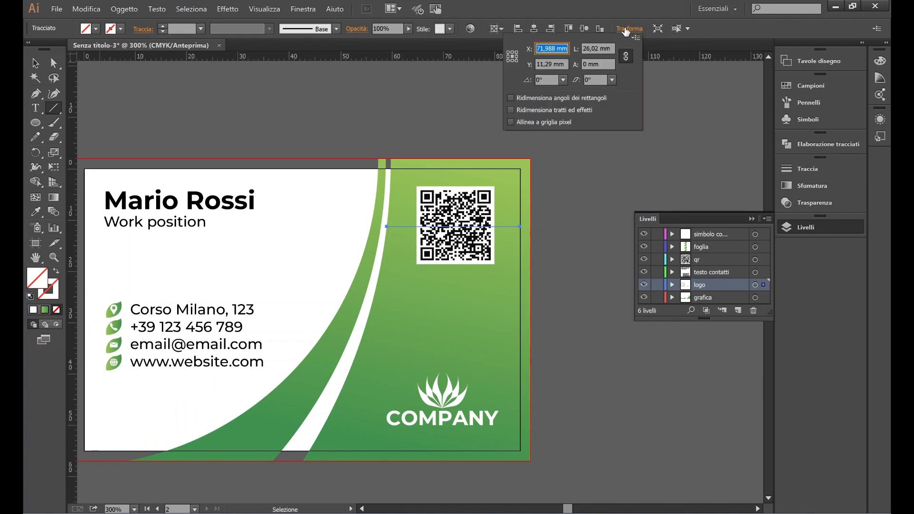
left_click(35, 63)
key("Delete")
left_click(35, 64)
Step: Set X to 72 for both the QR code and the COMPANY logo
left_click(449, 211)
left_click(630, 30)
type("72")
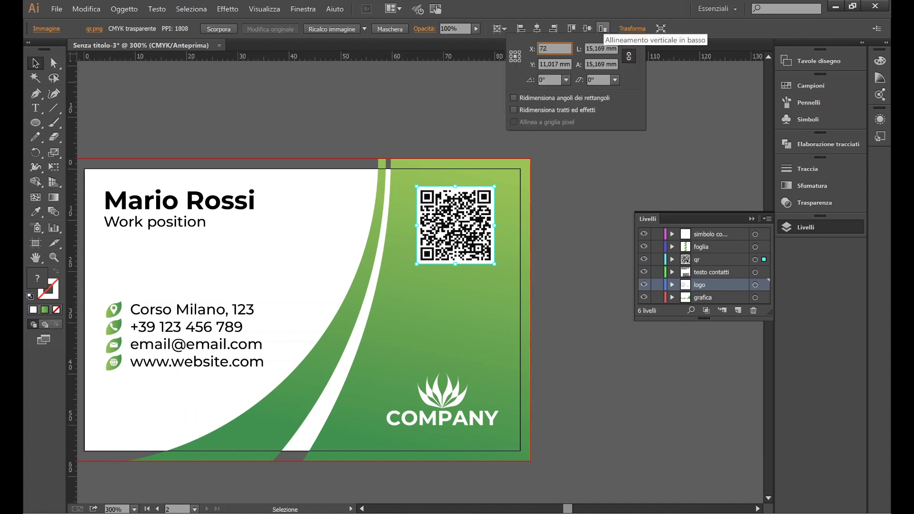
key("Return")
left_click(476, 417)
left_click(629, 29)
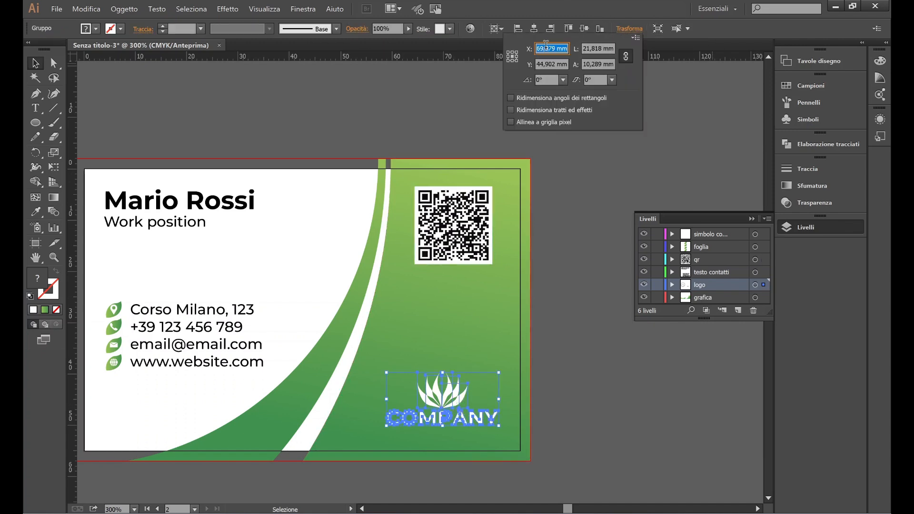
type("72")
key("Return")
left_click(654, 347)
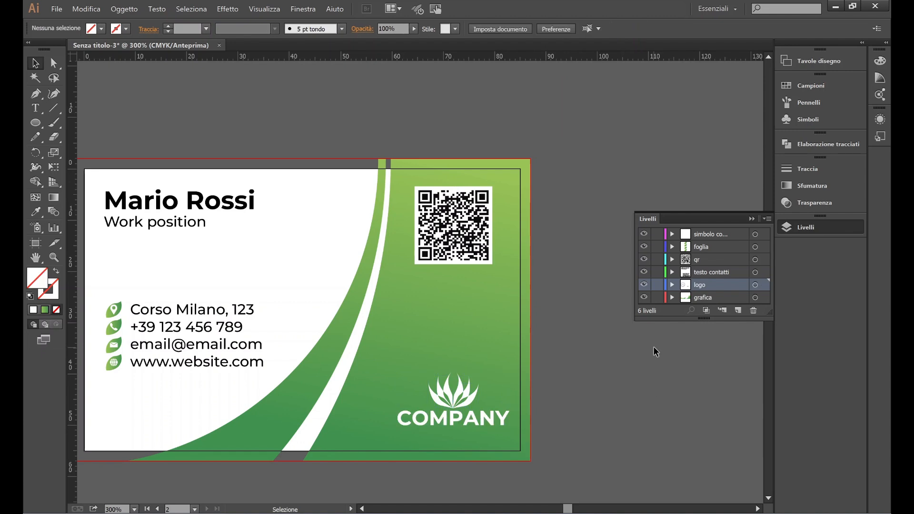
scroll(653, 389, "down", 1)
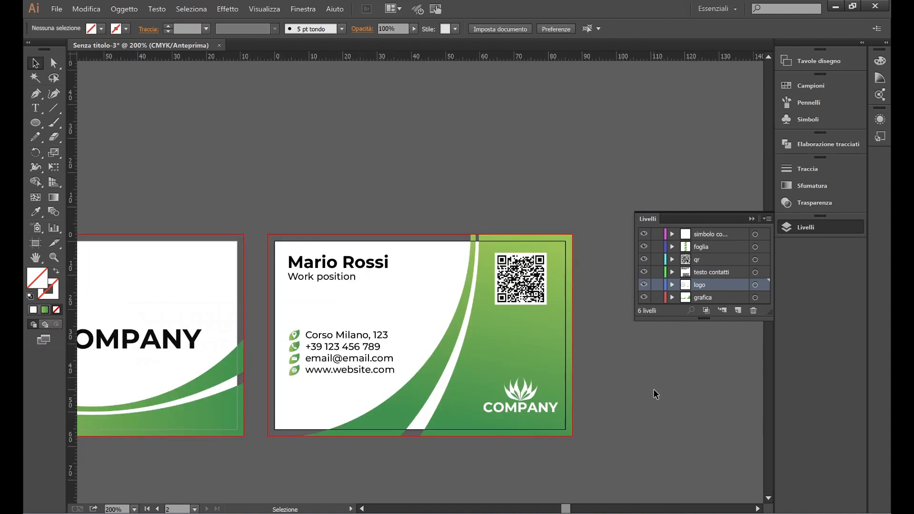
key("ctrl")
scroll(653, 389, "right", 1)
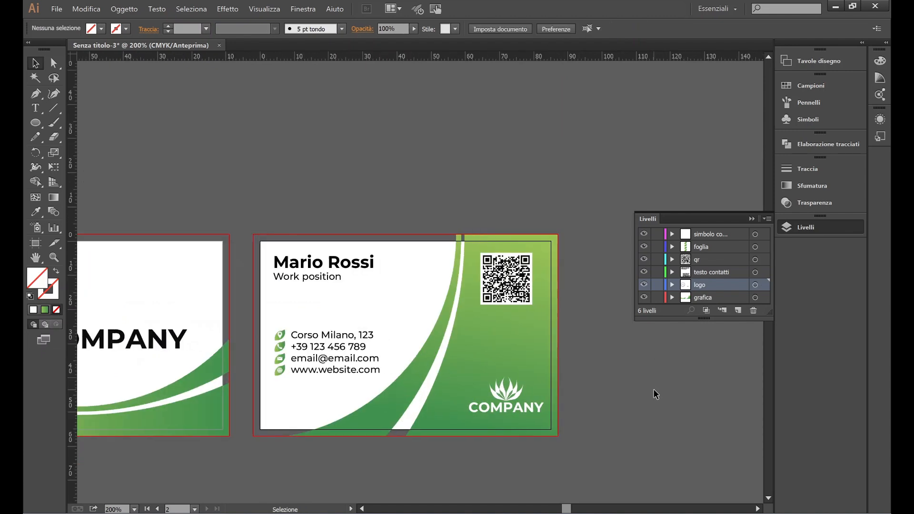
Step: Hide the Layers panel and enlarge the back card's COMPANY logo slightly
scroll(653, 389, "down", 1)
left_click(752, 218)
scroll(633, 271, "down", 3)
scroll(616, 274, "left", 5)
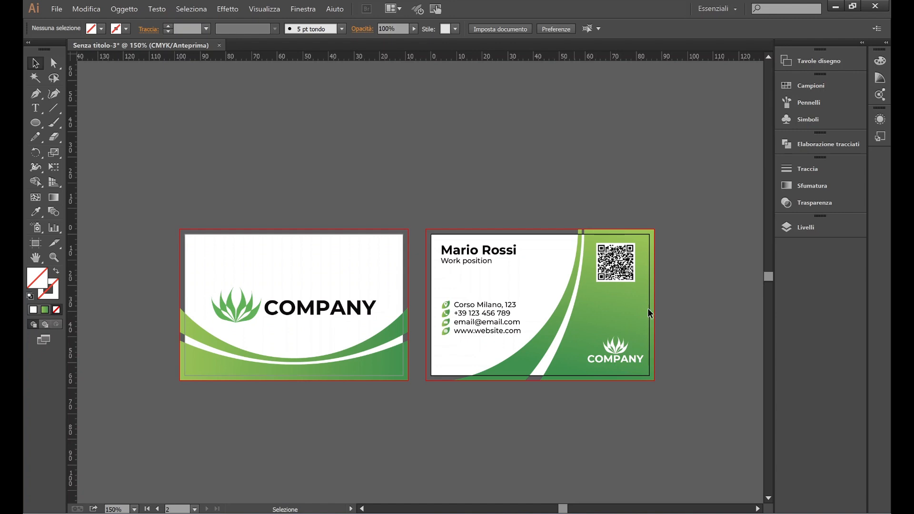
scroll(740, 348, "up", 2)
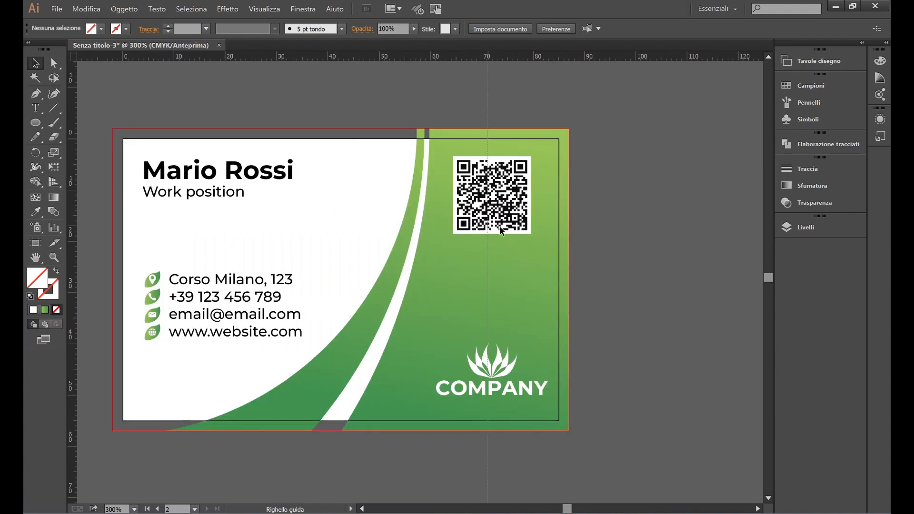
left_click(473, 370)
scroll(495, 392, "up", 1)
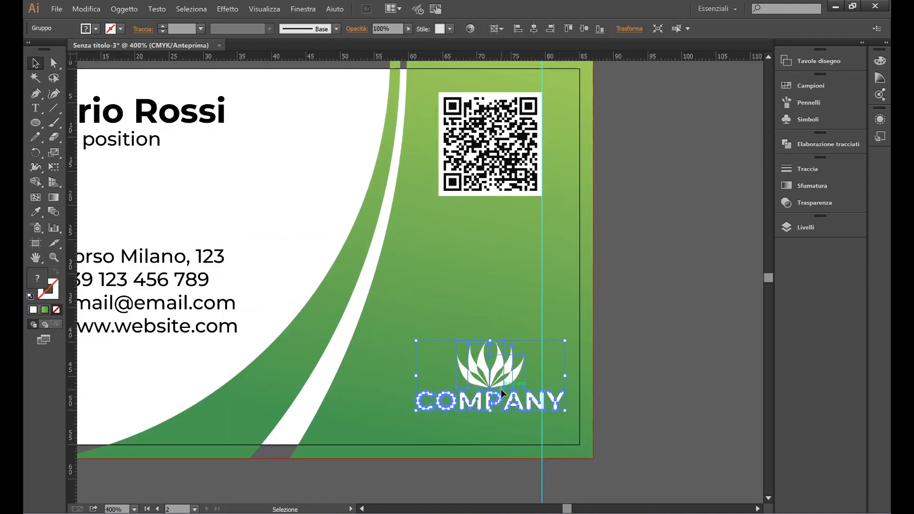
left_click_drag(392, 340, 358, 320)
left_click(695, 356)
Step: Fine-tune the logo to about 23,48 mm wide against the vertical guide
scroll(670, 318, "down", 1)
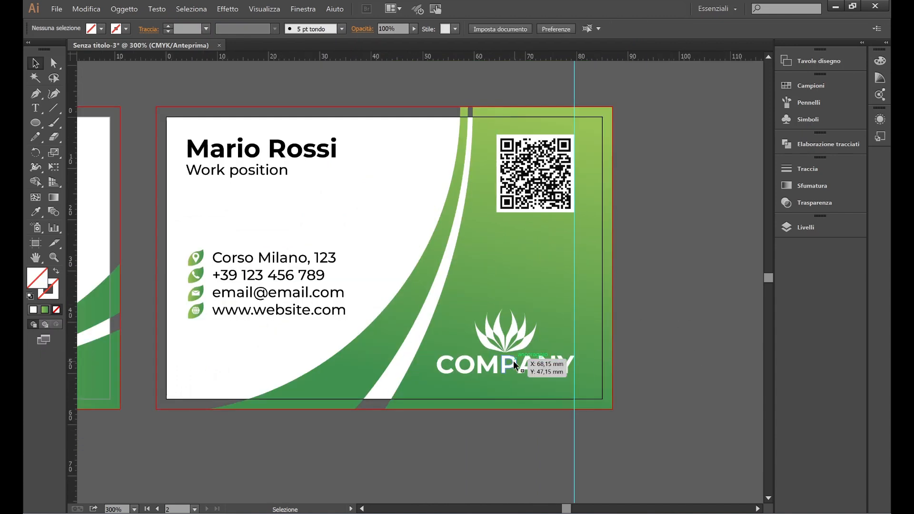
left_click(515, 358)
mouse_move(436, 310)
left_mouse_down()
mouse_move(452, 319)
mouse_move(447, 314)
left_mouse_up()
left_click(455, 444)
left_click(538, 393)
left_click_drag(610, 446, 476, 442)
left_click(476, 441)
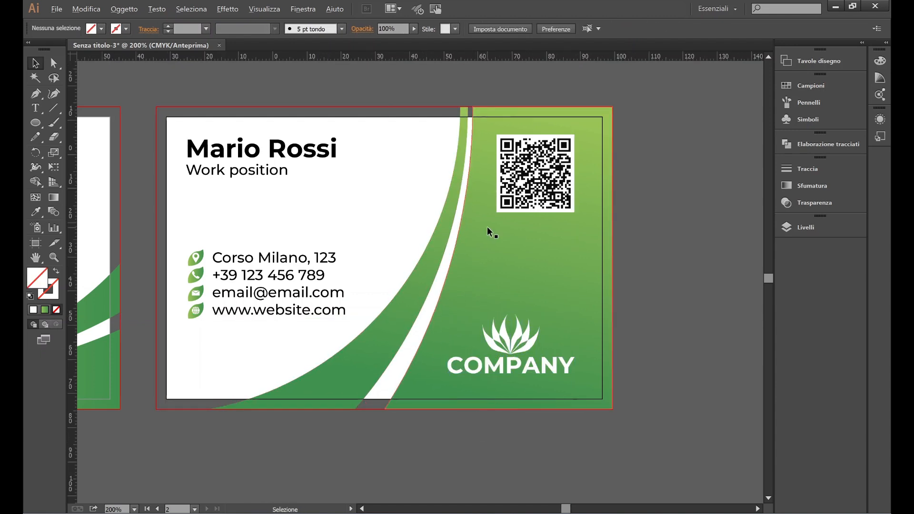
scroll(487, 226, "down", 2)
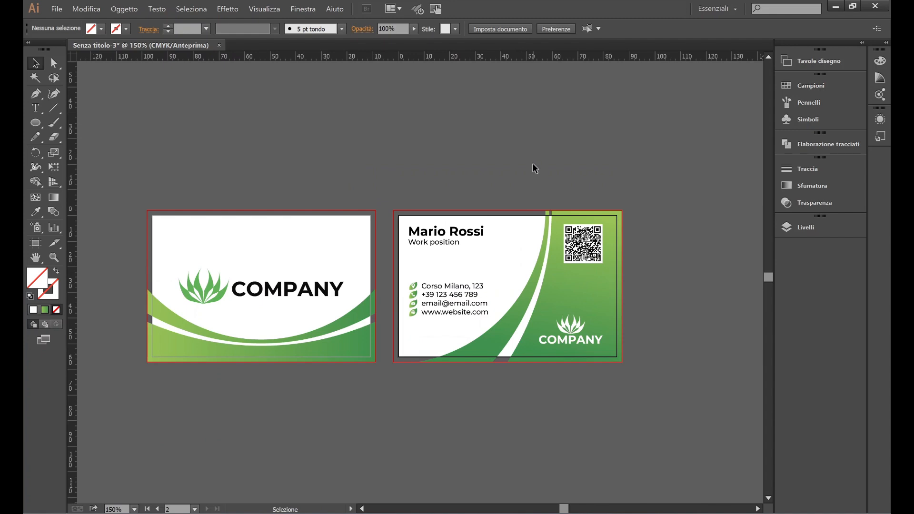
key("a")
key("v")
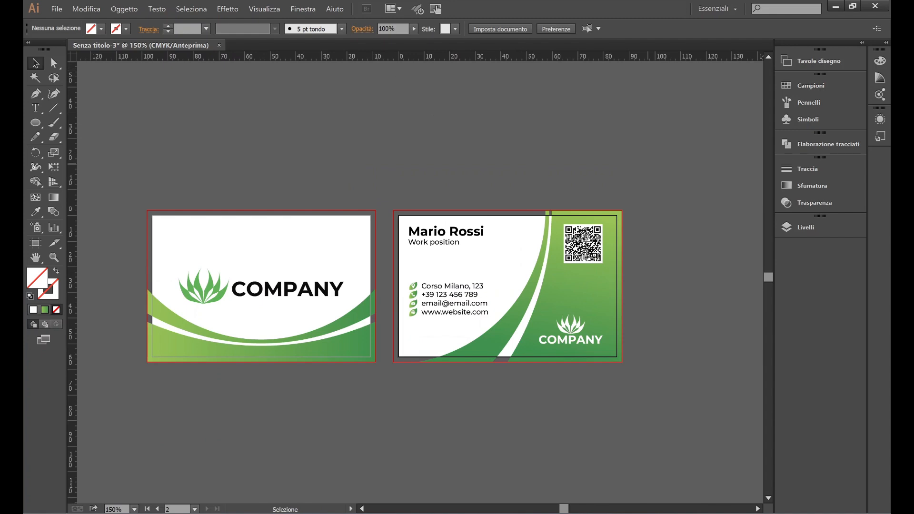